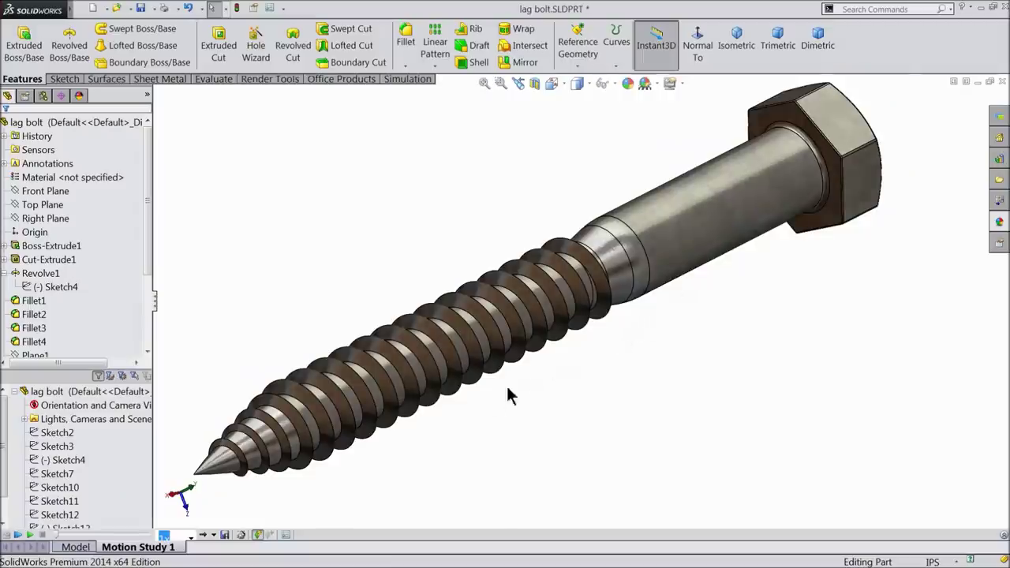
# Play the Motion Study of the finished lag bolt
pyautogui.click(32, 535)
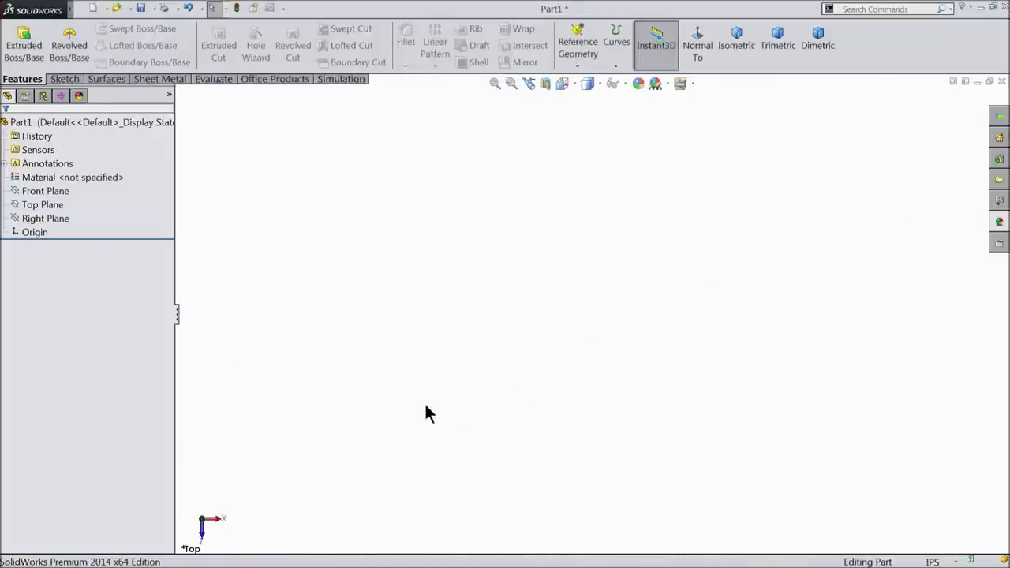
# Start a new sketch on the Top Plane
pyautogui.click(35, 218)
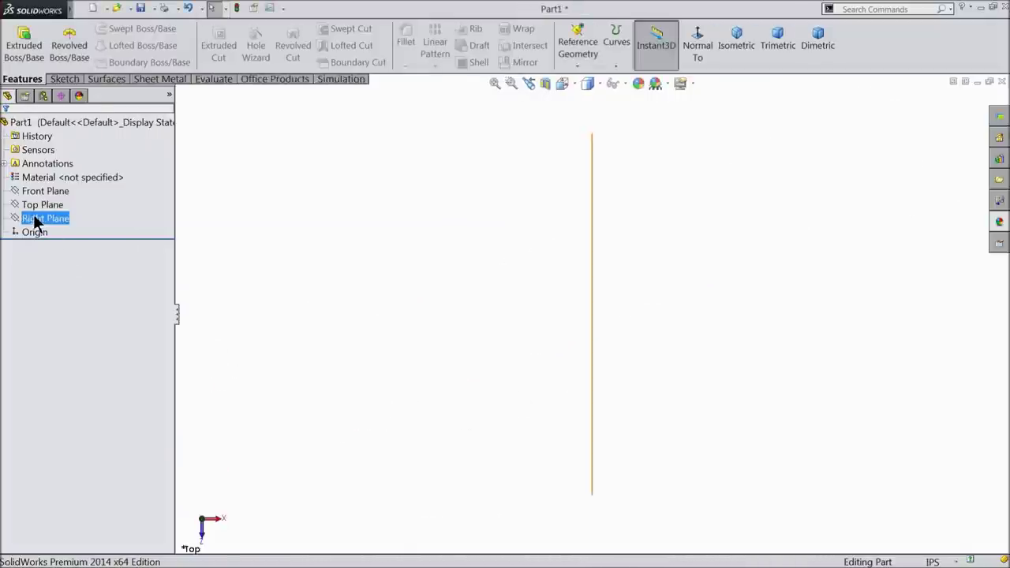
pyautogui.press('Escape')
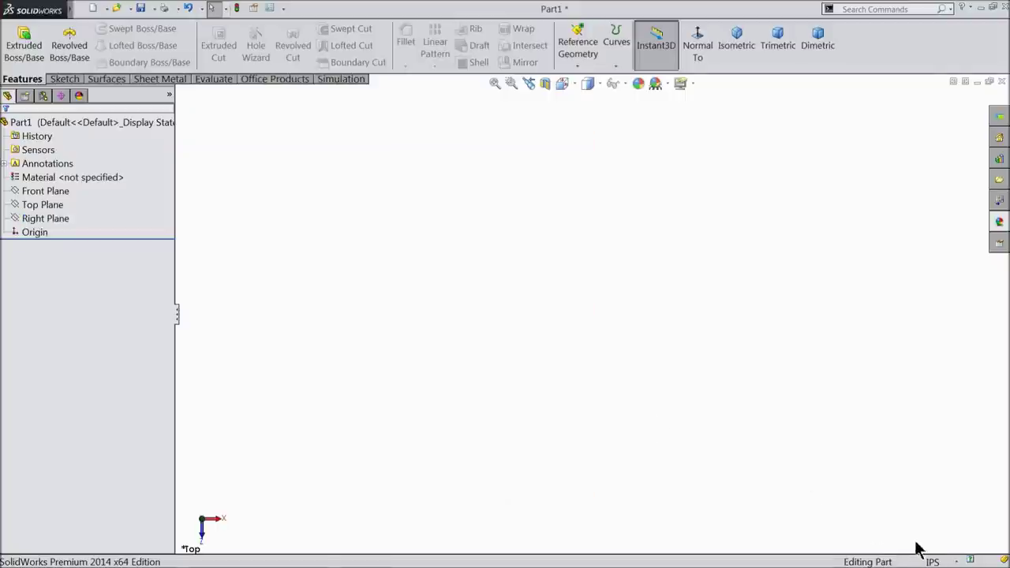
pyautogui.click(24, 205)
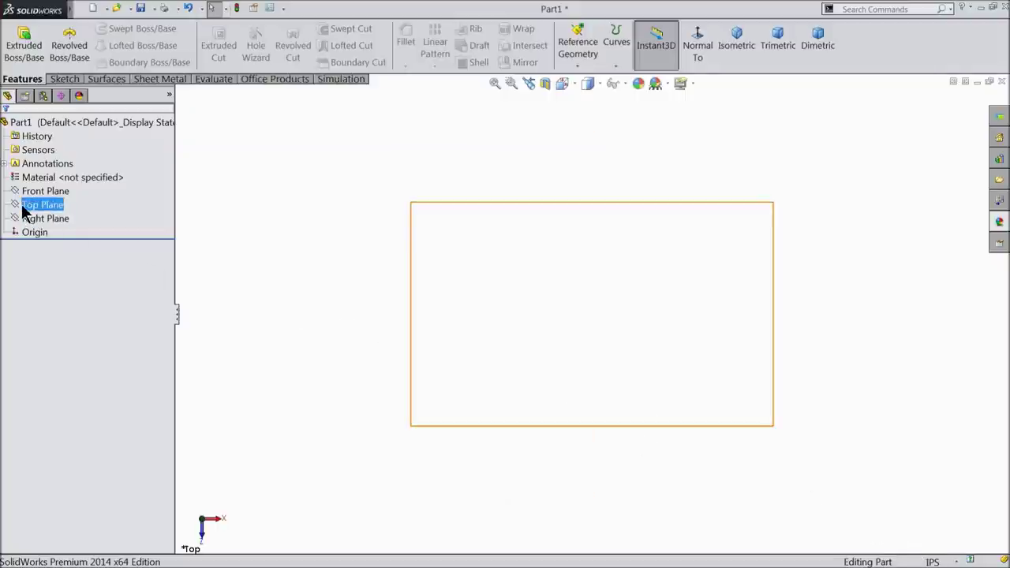
pyautogui.click(32, 192)
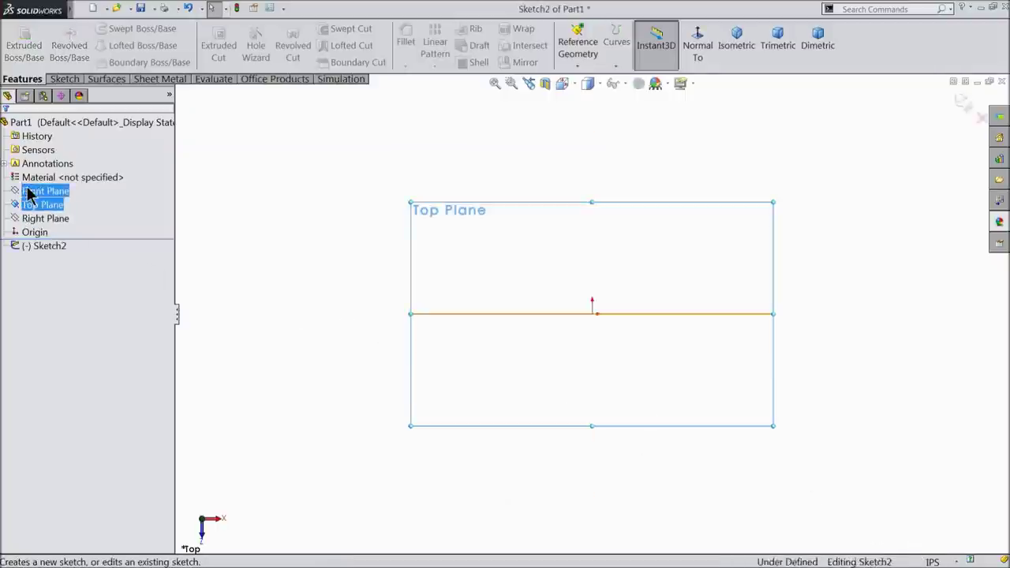
# Draw a six-sided polygon from the origin, rotated to 180°
pyautogui.click(64, 82)
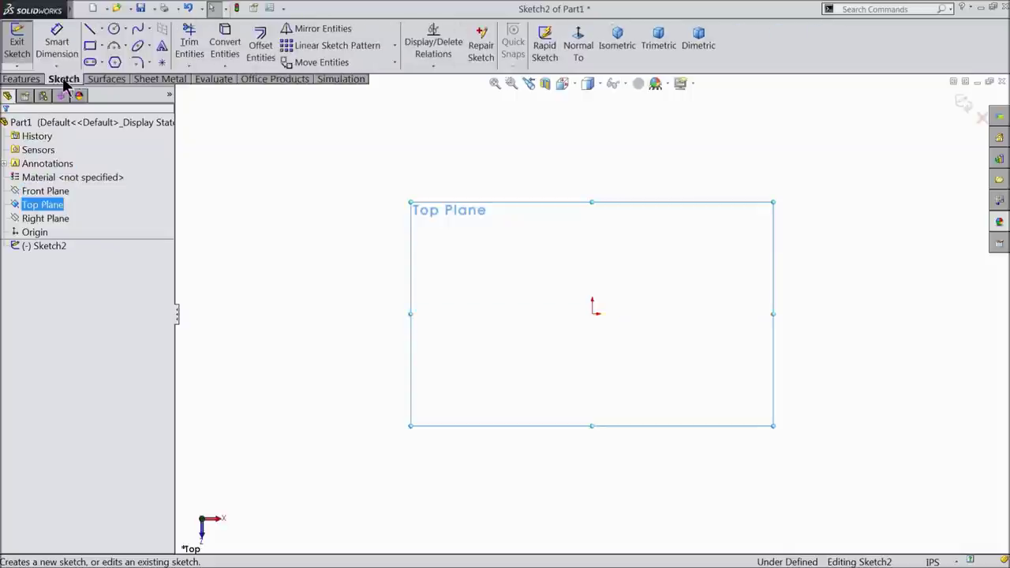
pyautogui.click(115, 62)
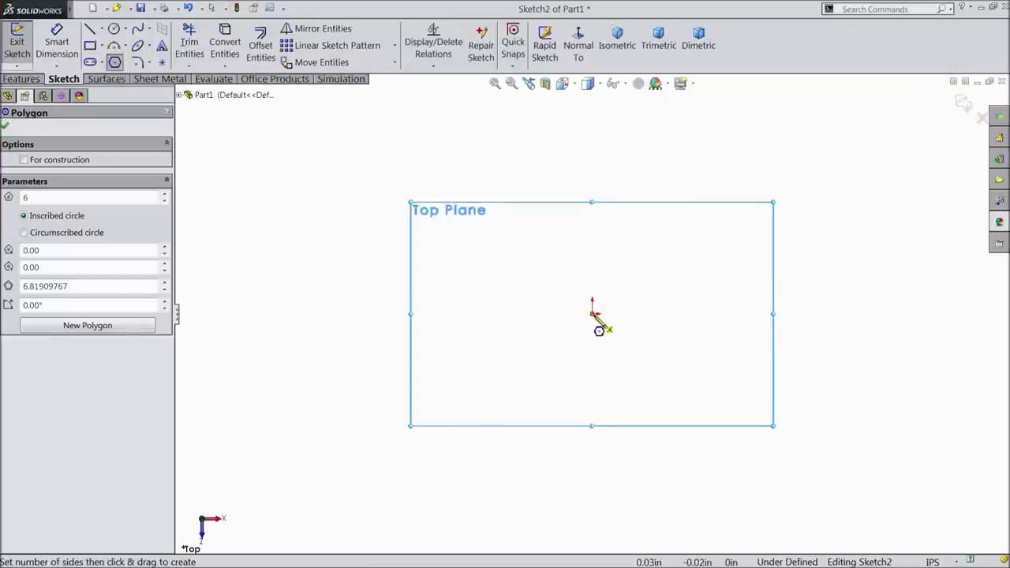
pyautogui.moveTo(593, 313); pyautogui.dragTo(427, 209)
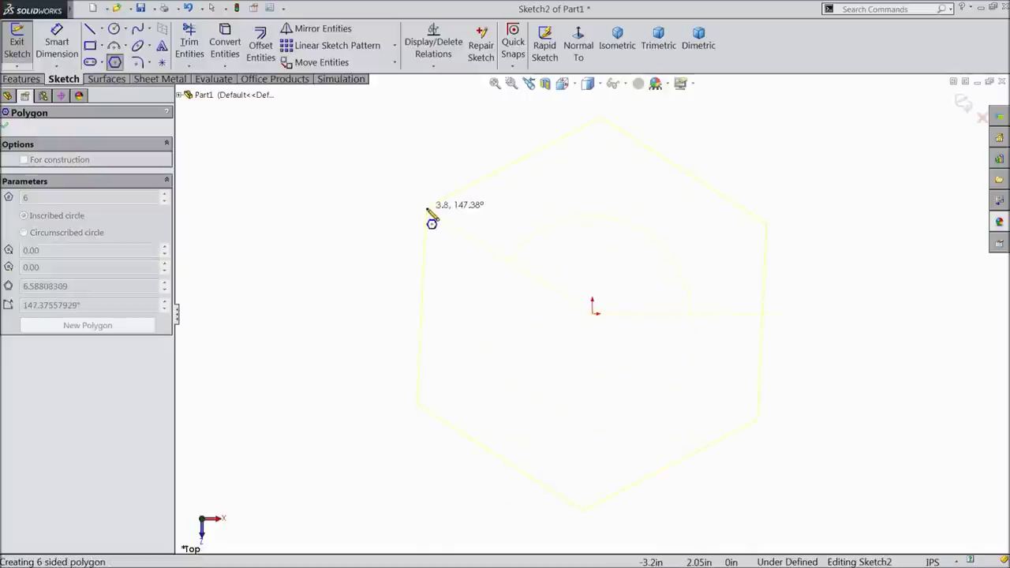
pyautogui.moveTo(428, 211); pyautogui.dragTo(397, 315)
pyautogui.rightClick(397, 315)
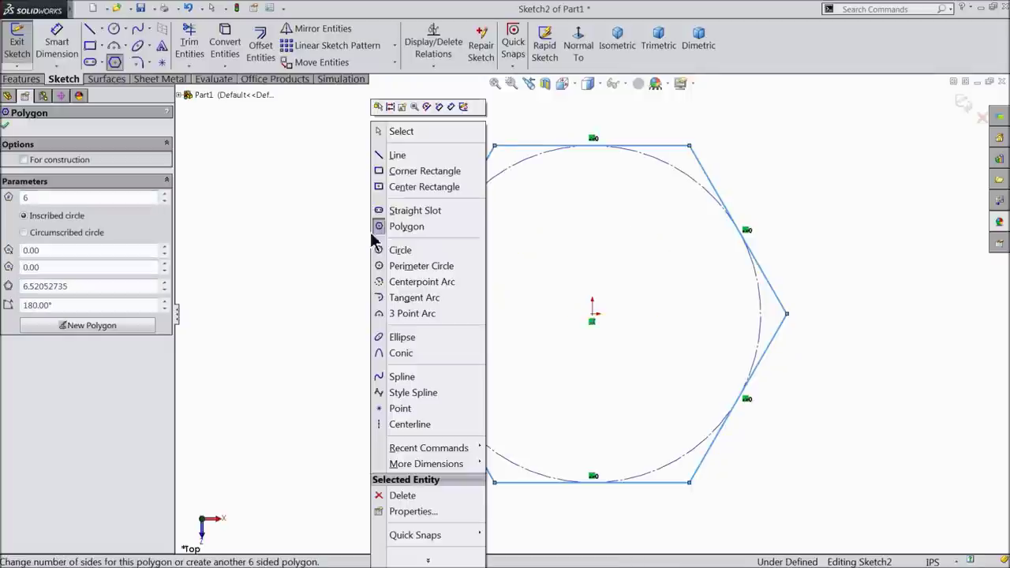
# Dimension the hexagon's inscribed circle to a 0.5625 in diameter, fully defining Sketch2
pyautogui.click(398, 132)
pyautogui.click(533, 148)
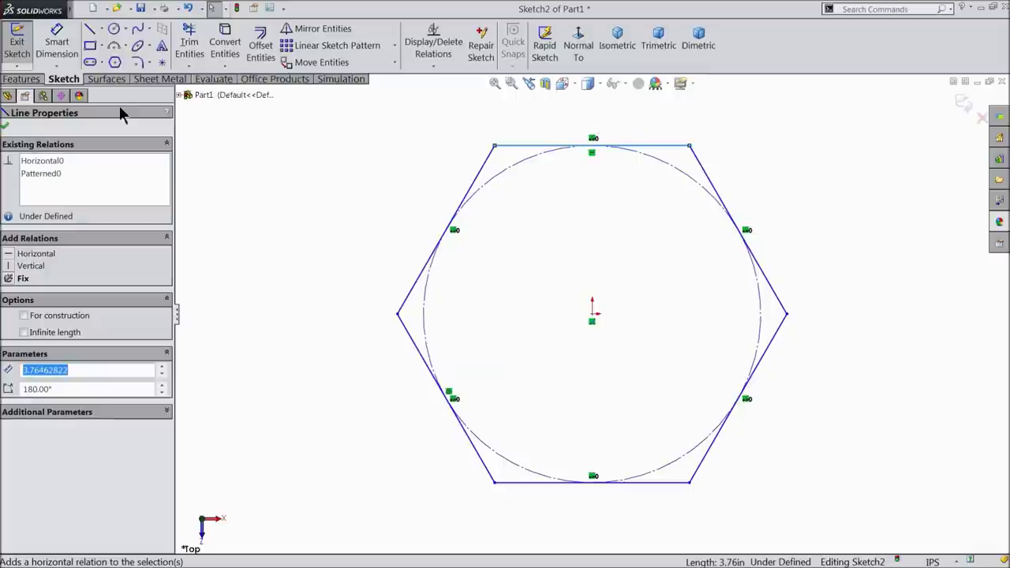
pyautogui.click(57, 43)
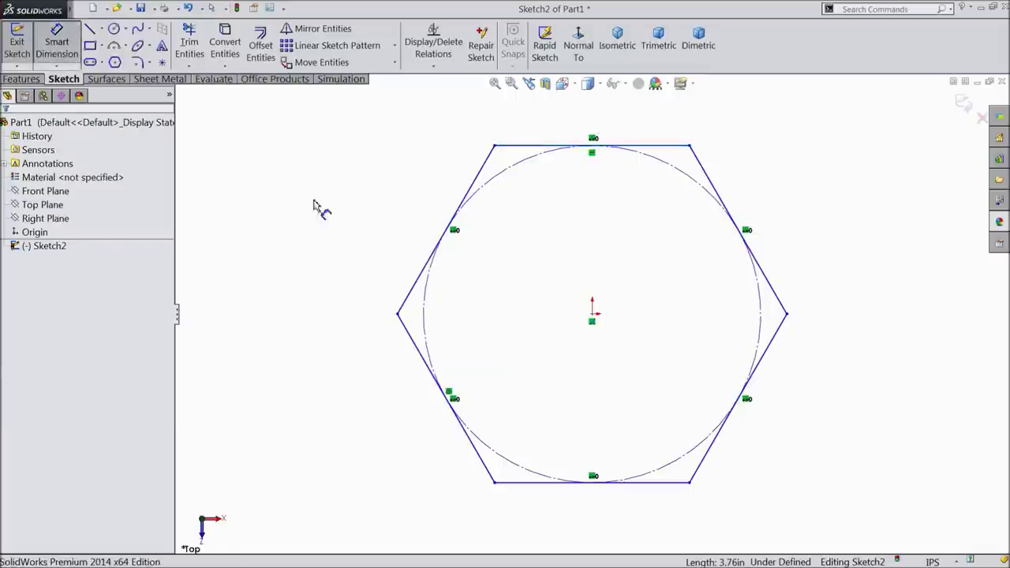
pyautogui.click(428, 278)
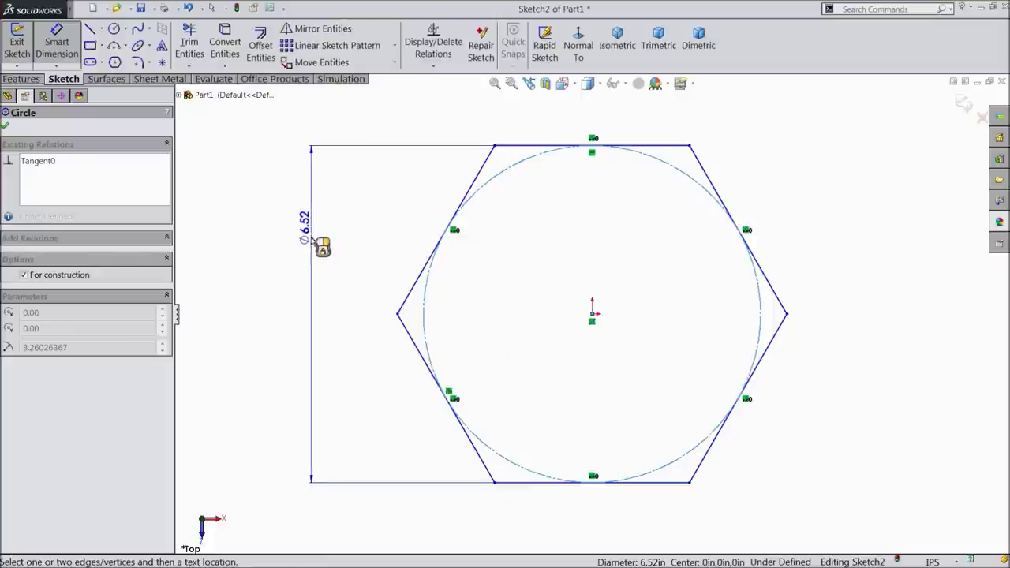
pyautogui.click(319, 282)
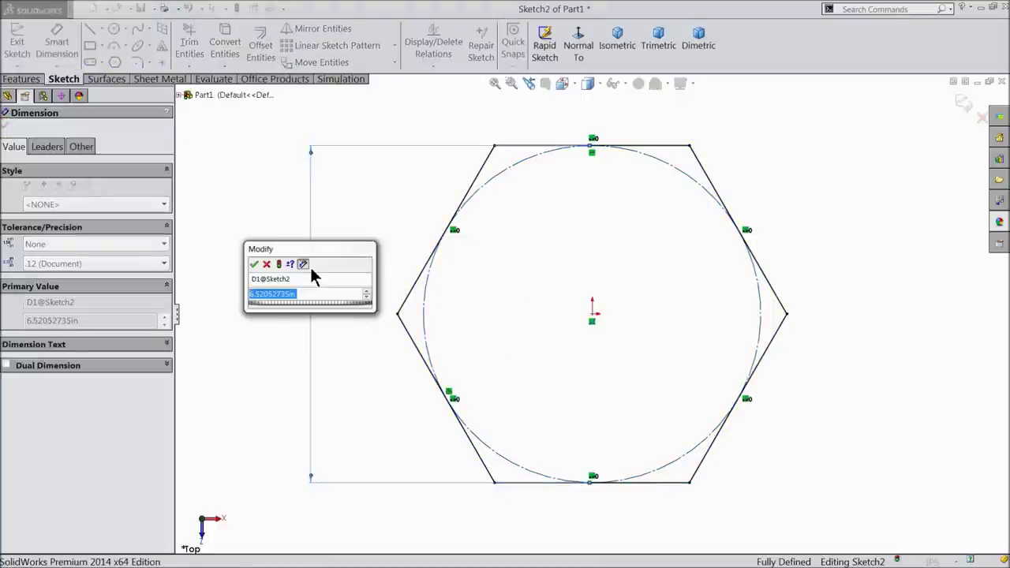
pyautogui.write('0.')
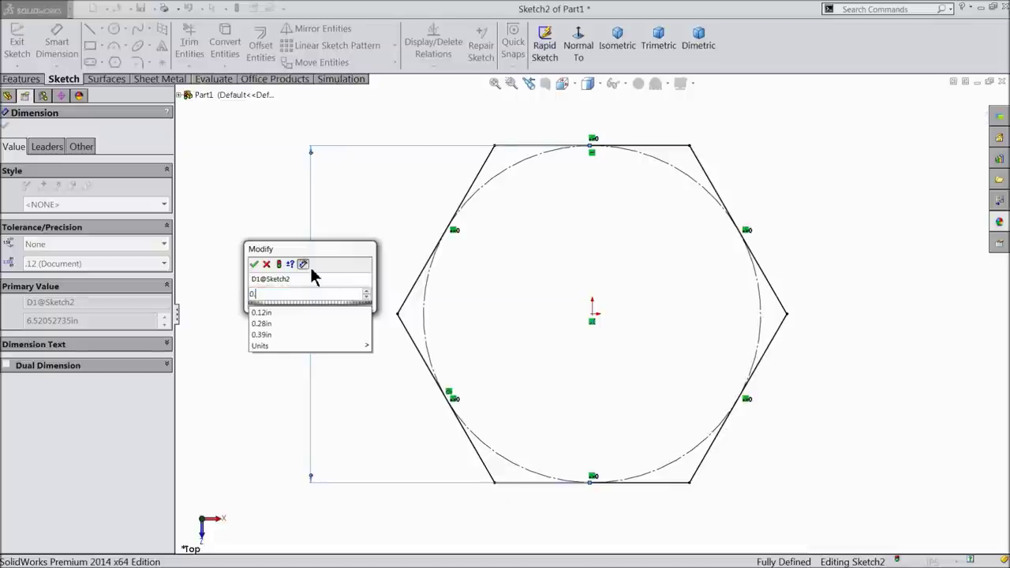
pyautogui.write('56')
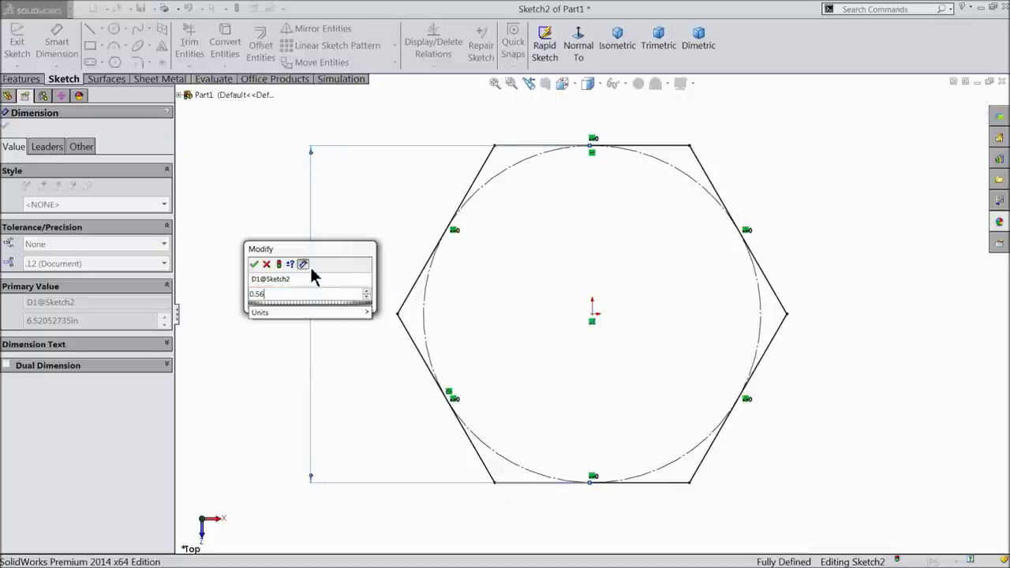
pyautogui.write('25')
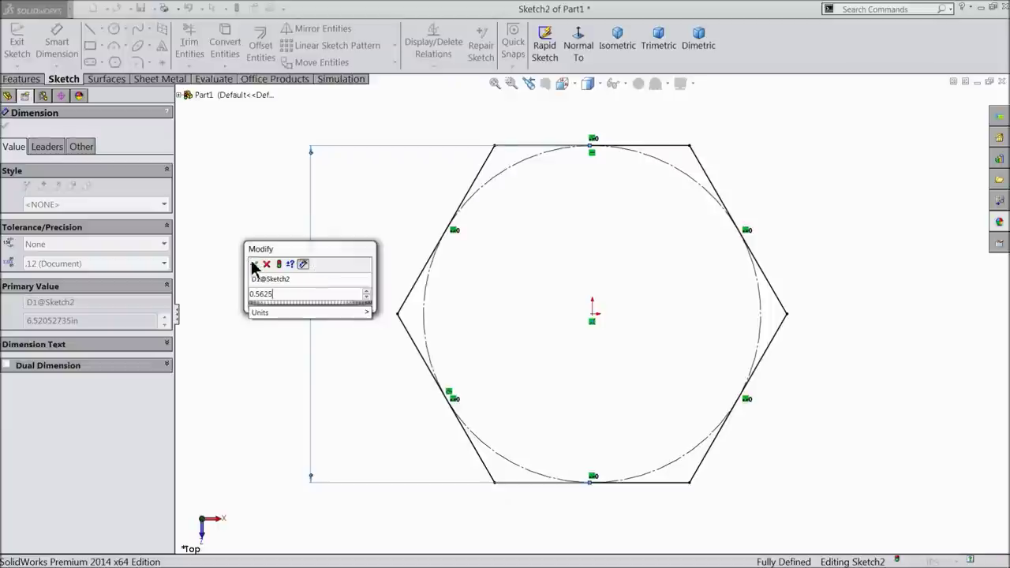
pyautogui.click(253, 265)
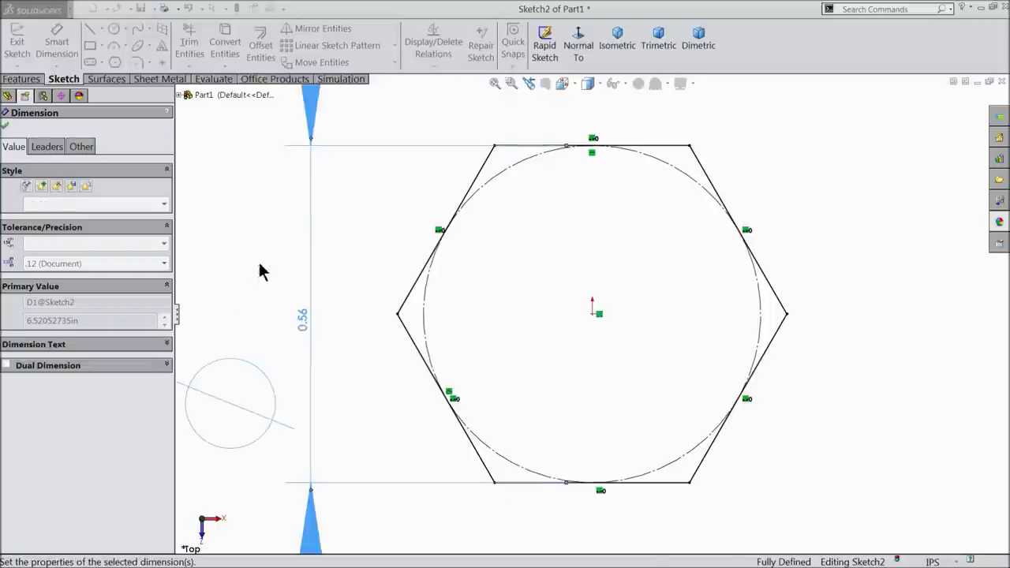
pyautogui.click(4, 129)
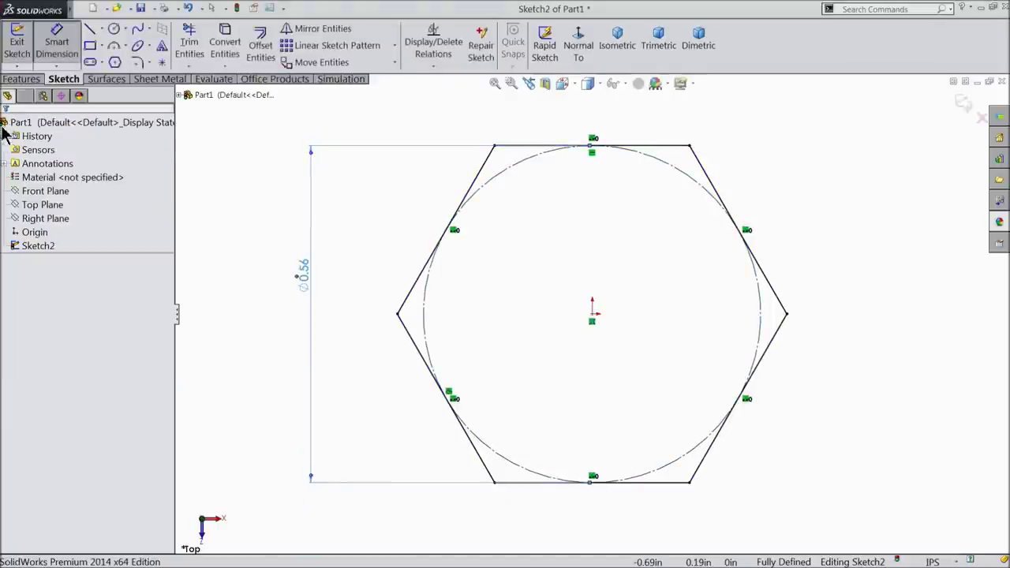
# Extrude the hexagon Blind 1/4 in into the solid hex head
pyautogui.click(24, 47)
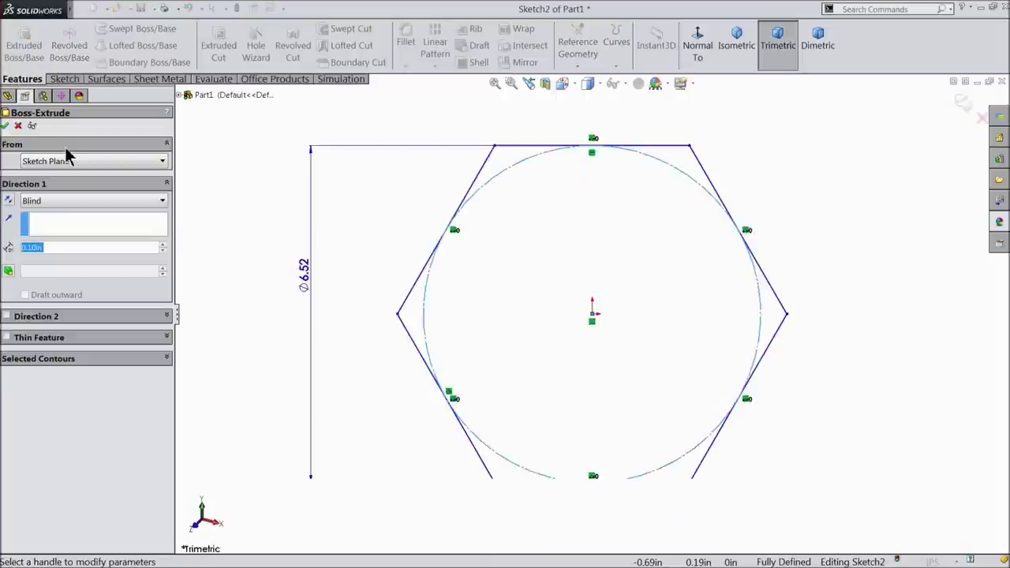
pyautogui.write('1/4')
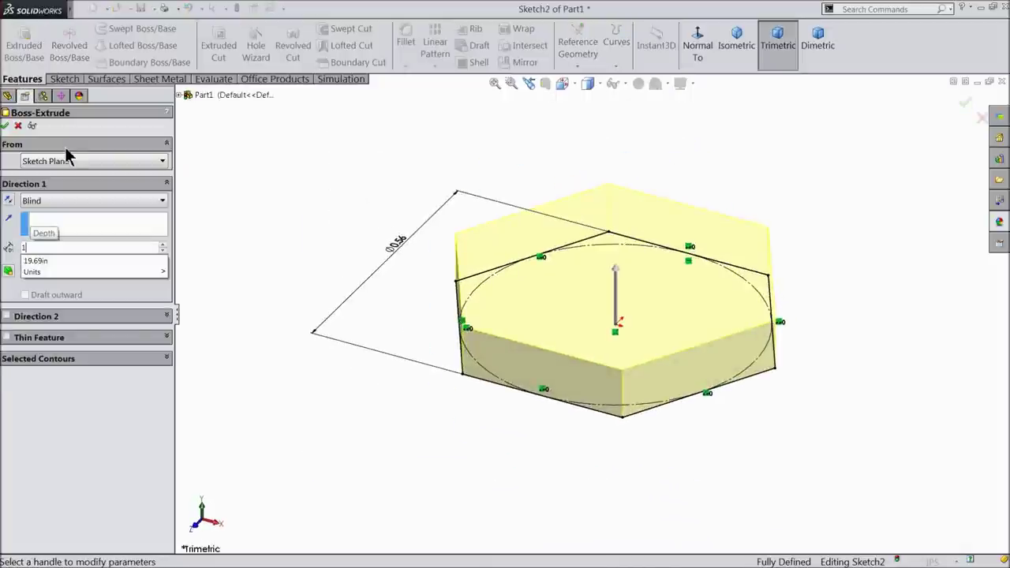
pyautogui.press('Return')
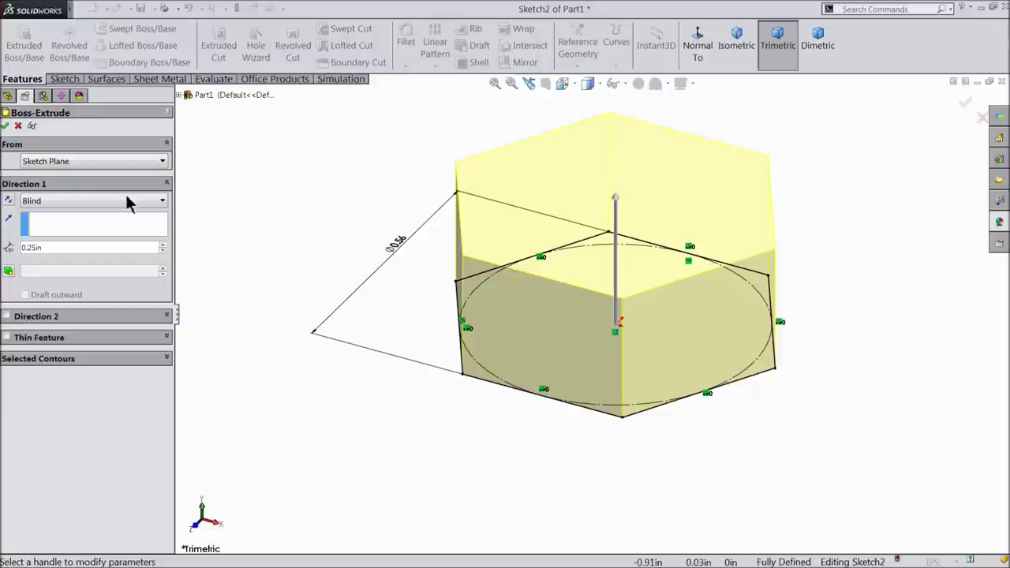
pyautogui.click(5, 127)
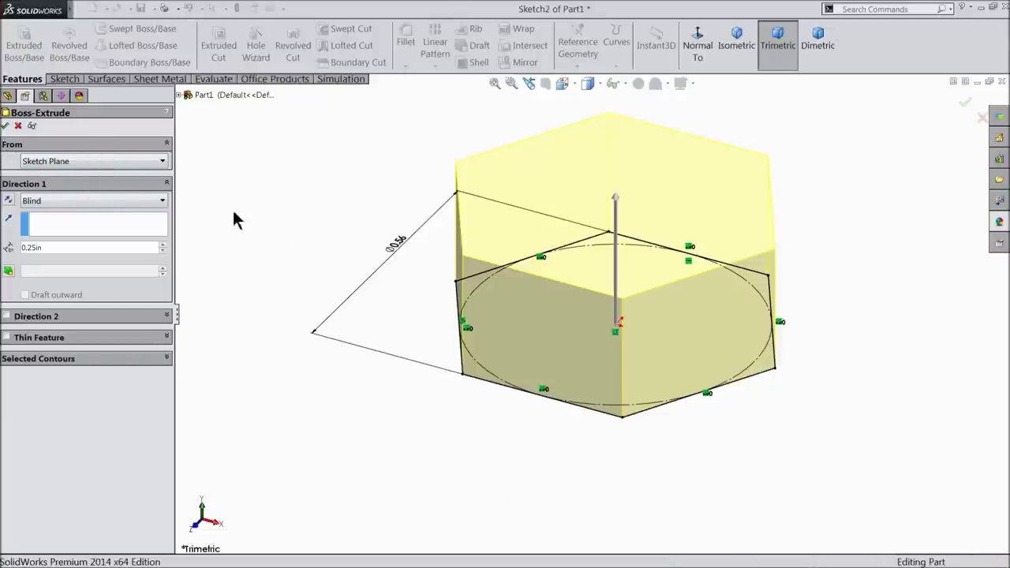
pyautogui.click(93, 123)
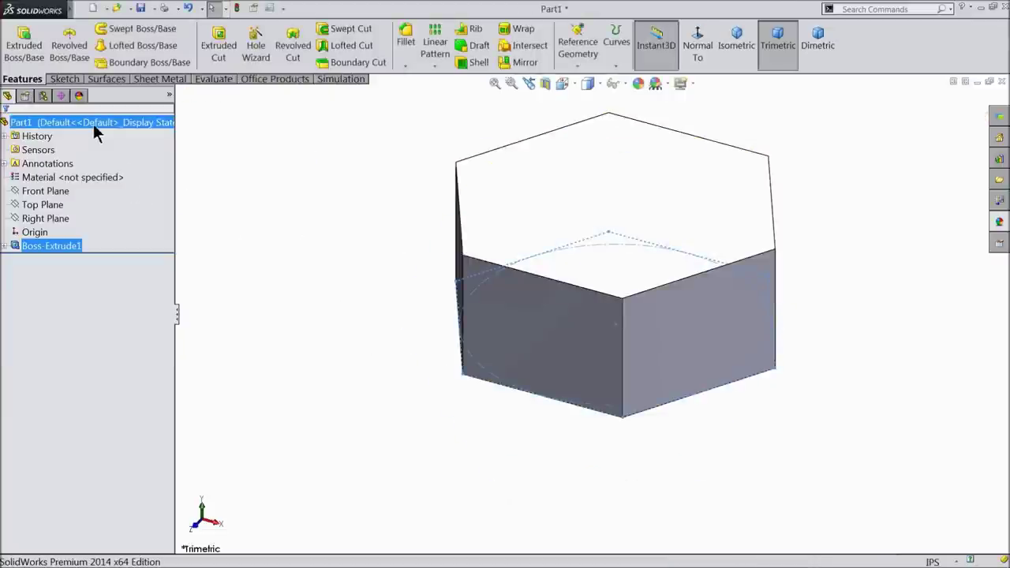
# Apply the Metal > Galvanized shiny galvanized appearance to the part
pyautogui.click(1001, 222)
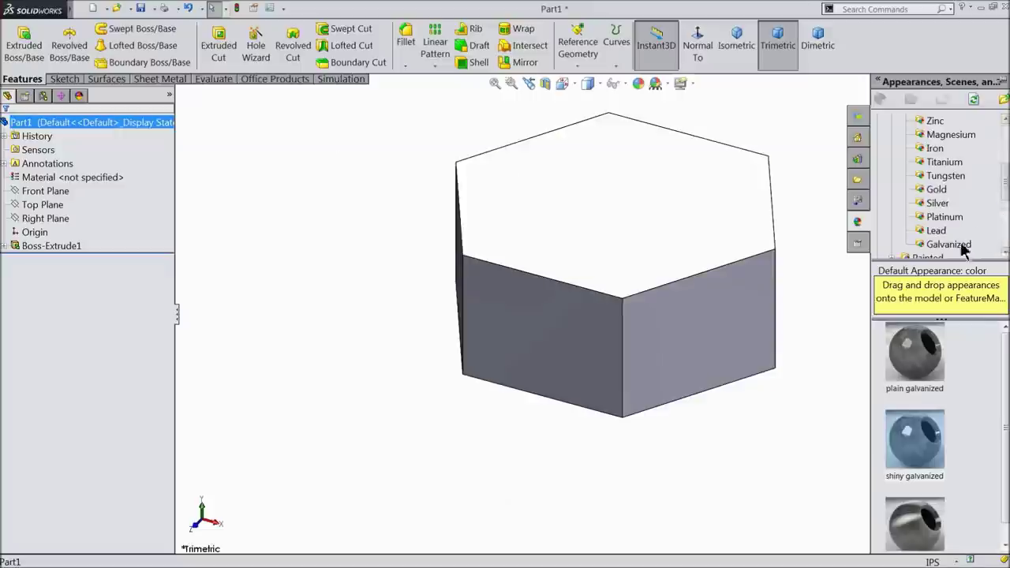
pyautogui.scroll(2, 947, 182)
pyautogui.scroll(2, 939, 170)
pyautogui.click(925, 149)
pyautogui.scroll(-2, 935, 190)
pyautogui.scroll(-2, 941, 229)
pyautogui.click(950, 217)
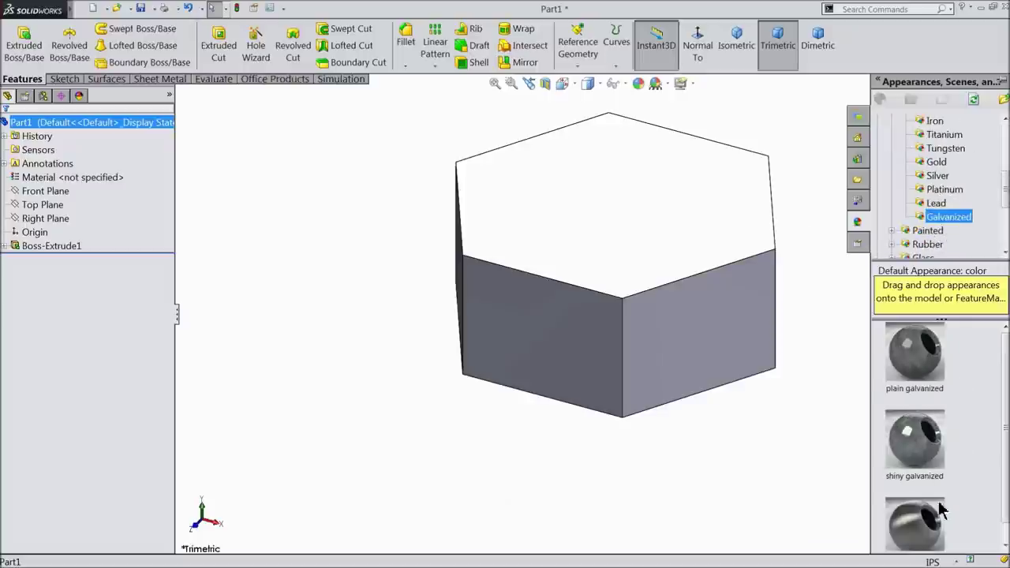
pyautogui.doubleClick(917, 458)
# Orbit the view and select the top face of the hex head
pyautogui.moveTo(829, 308)
pyautogui.mouseDown(button='middle')
pyautogui.moveTo(561, 276)
pyautogui.moveTo(661, 326)
pyautogui.mouseUp(button='middle')
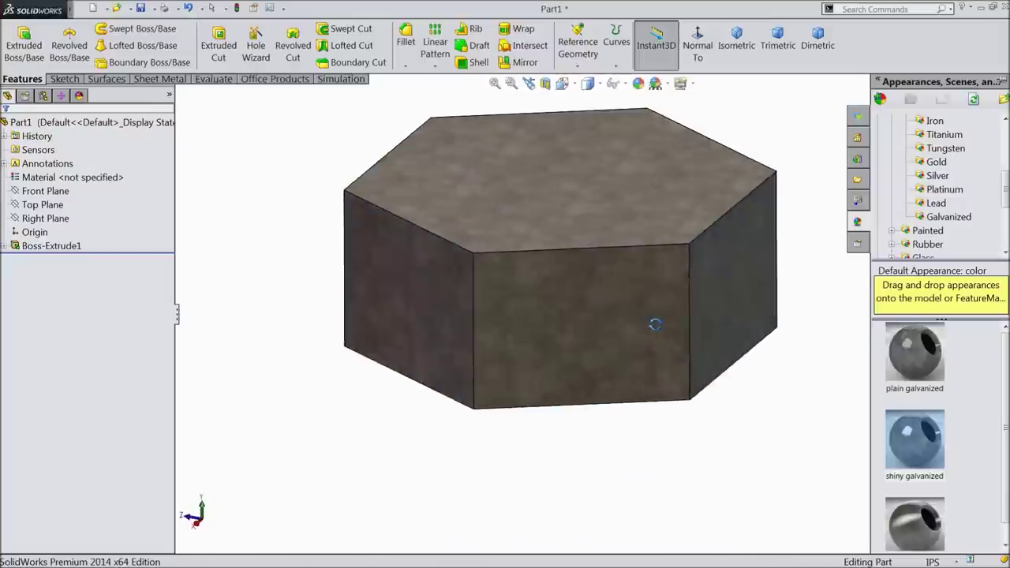
pyautogui.moveTo(661, 326); pyautogui.dragTo(654, 345, button='middle')
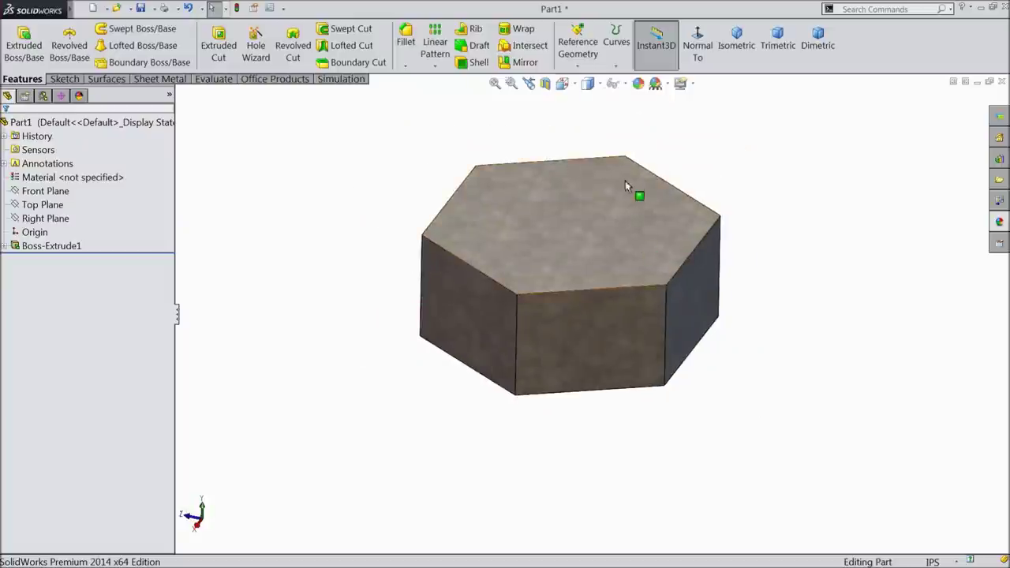
pyautogui.click(584, 285)
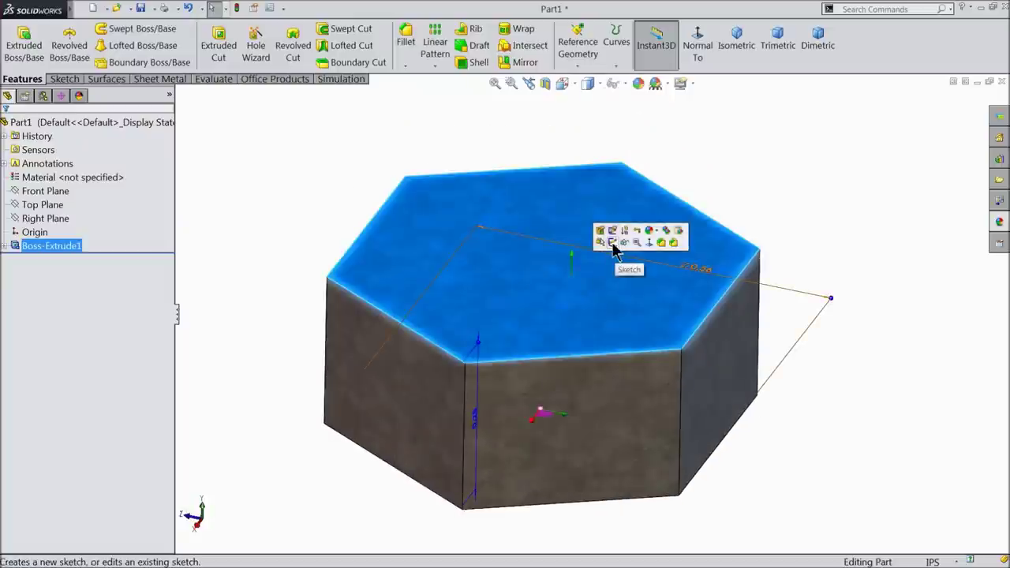
# Sketch a circle centred on the hex head's top face
pyautogui.click(613, 242)
pyautogui.click(59, 81)
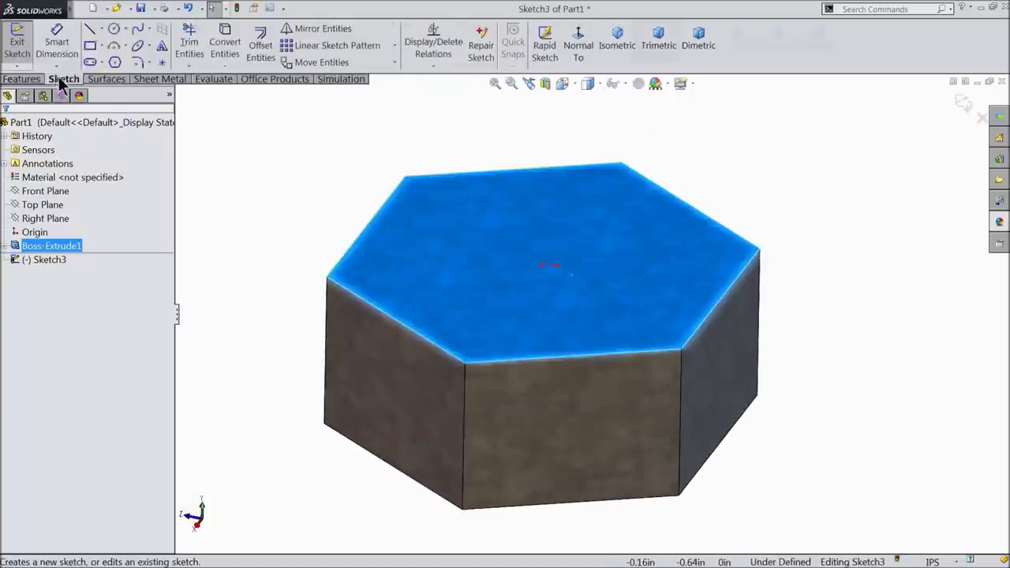
pyautogui.click(115, 30)
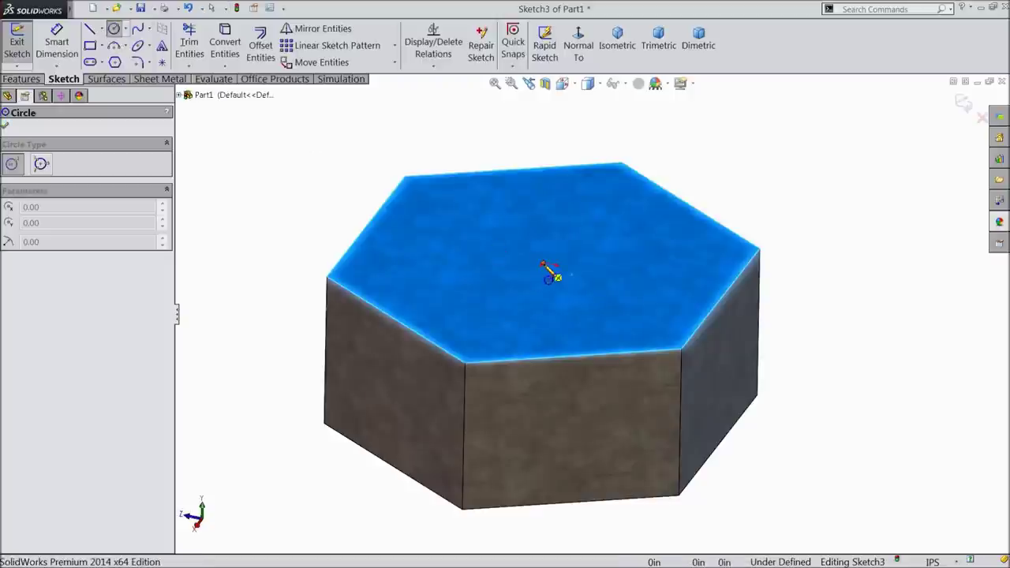
pyautogui.moveTo(550, 273); pyautogui.dragTo(479, 210)
pyautogui.moveTo(479, 210)
pyautogui.mouseDown(button='middle')
pyautogui.moveTo(496, 140)
pyautogui.moveTo(498, 163)
pyautogui.mouseUp(button='middle')
# Dimension the circle's diameter to 0.5 in
pyautogui.click(57, 43)
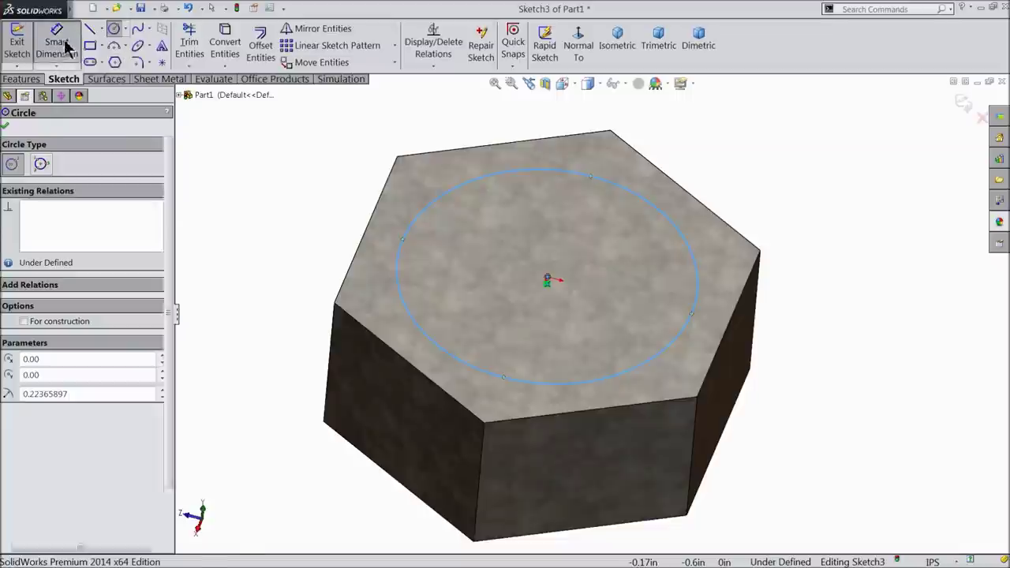
pyautogui.click(413, 228)
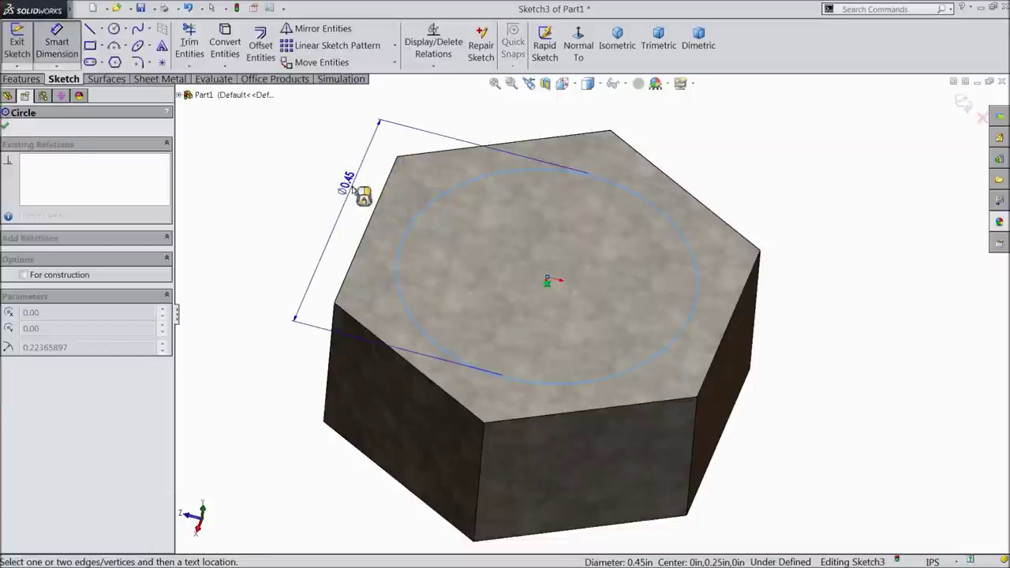
pyautogui.click(354, 191)
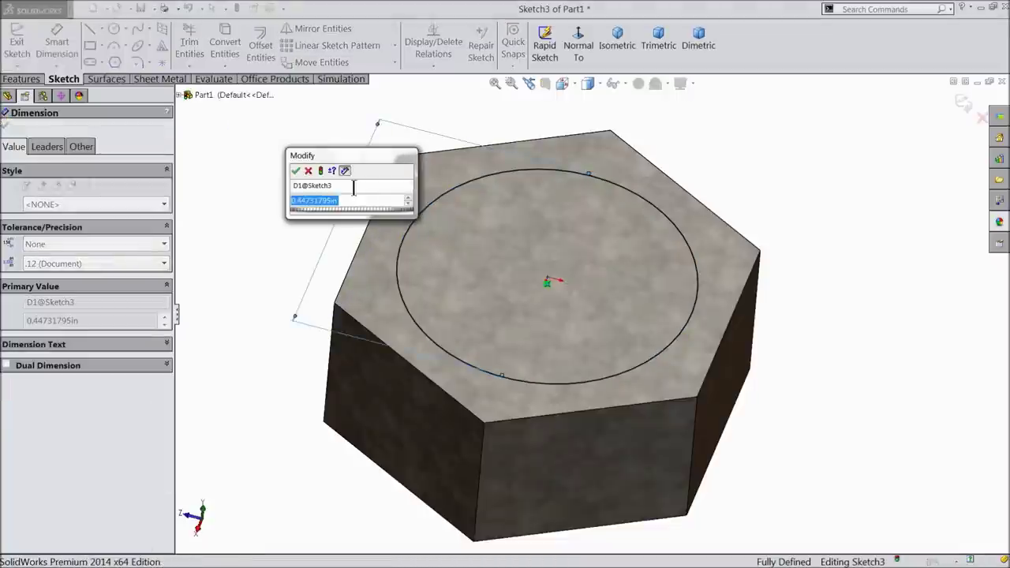
pyautogui.write('0.5')
pyautogui.click(296, 170)
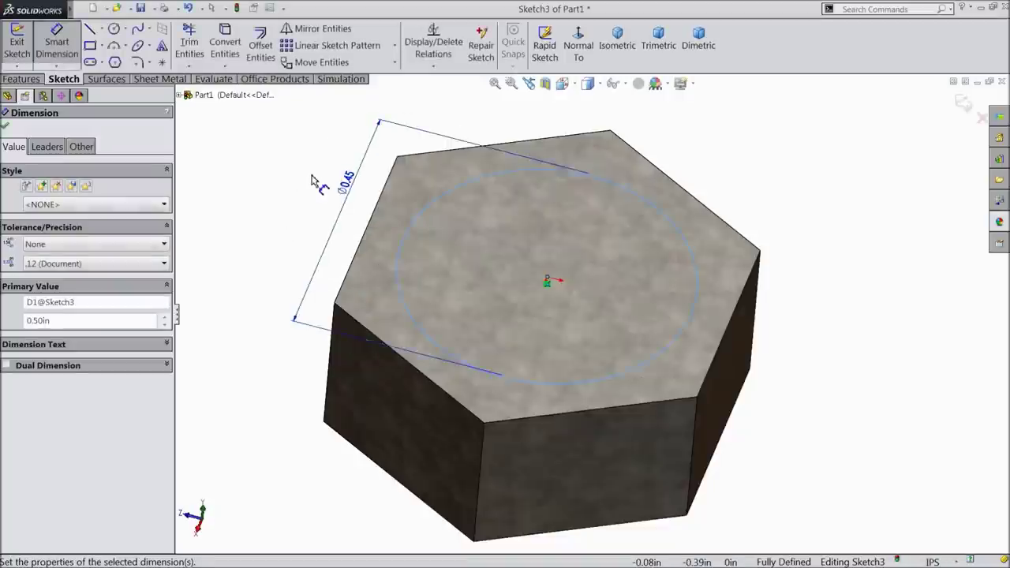
pyautogui.click(6, 124)
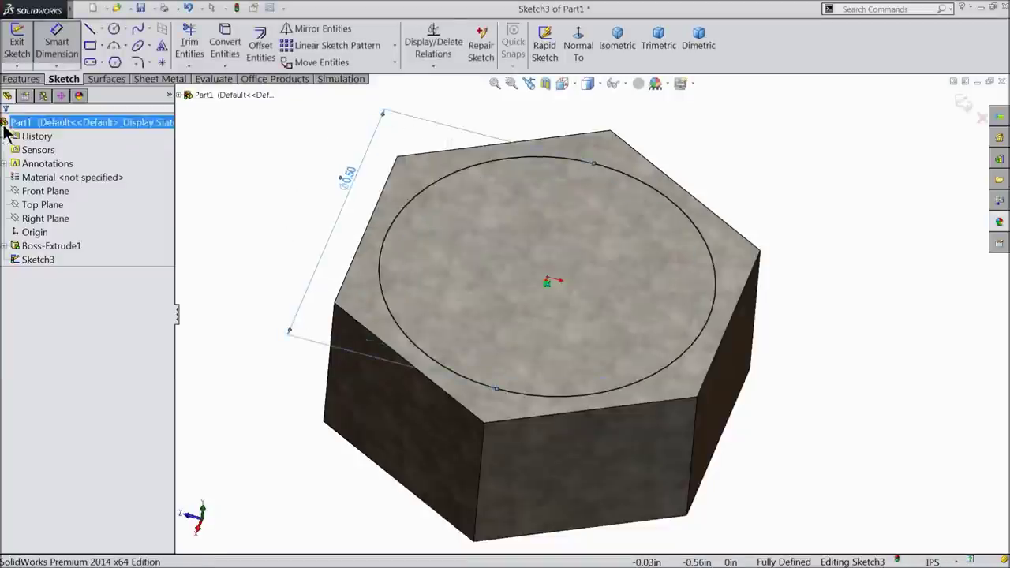
pyautogui.click(21, 79)
pyautogui.click(221, 49)
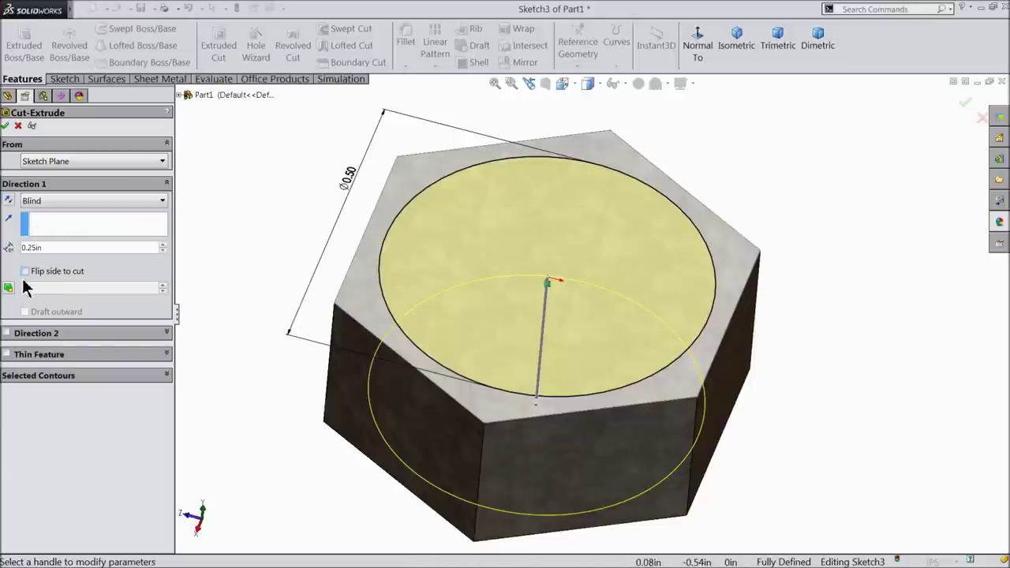
# Cut 0.25 in outside the circle with Flip side and a 60° draft
pyautogui.click(25, 271)
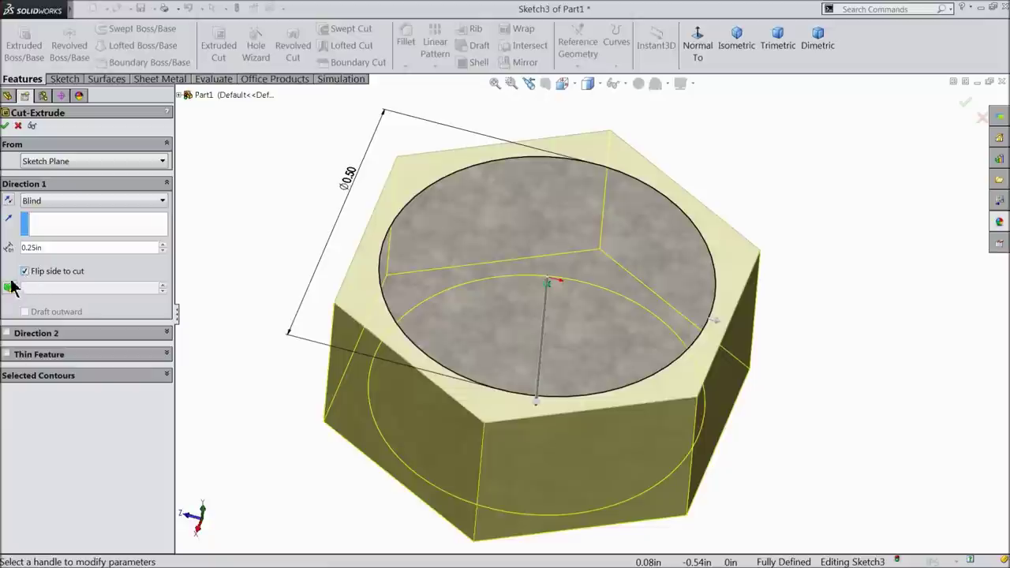
pyautogui.click(9, 289)
pyautogui.write('60')
pyautogui.press('Return')
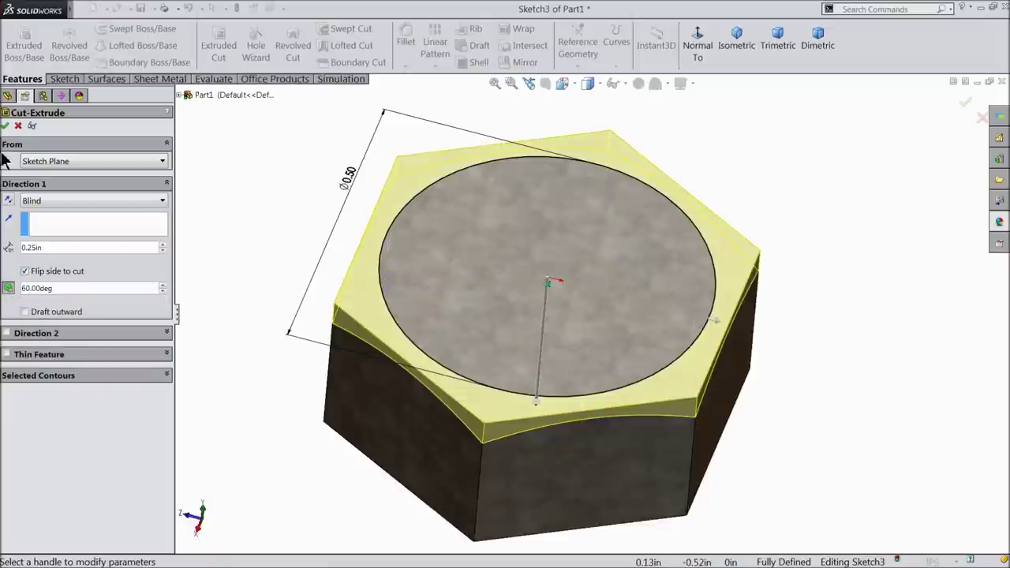
pyautogui.click(5, 127)
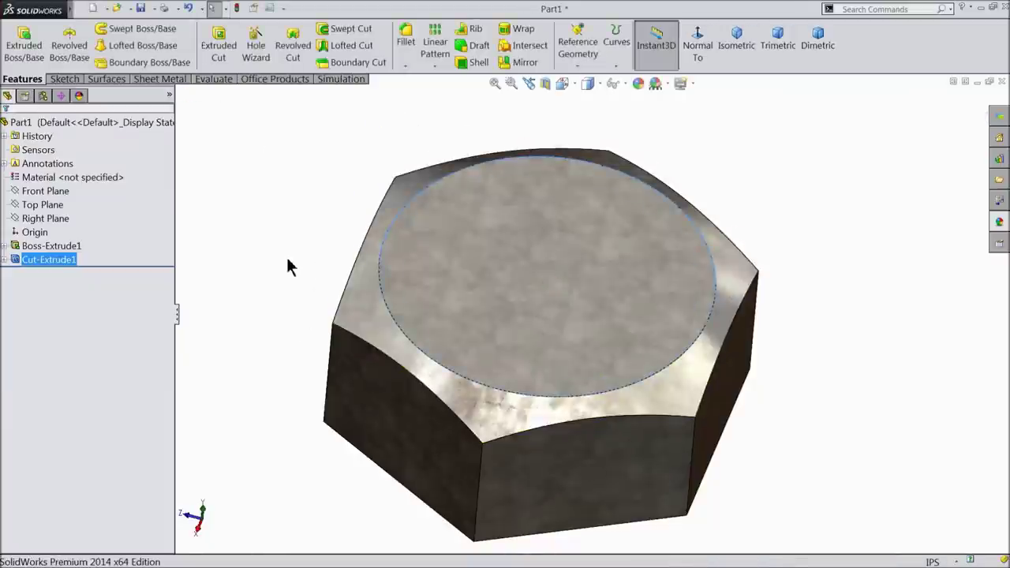
# Orbit to inspect the chamfered head and select the Front Plane
pyautogui.moveTo(292, 236)
pyautogui.mouseDown(button='middle')
pyautogui.moveTo(275, 266)
pyautogui.moveTo(262, 264)
pyautogui.moveTo(269, 203)
pyautogui.mouseUp(button='middle')
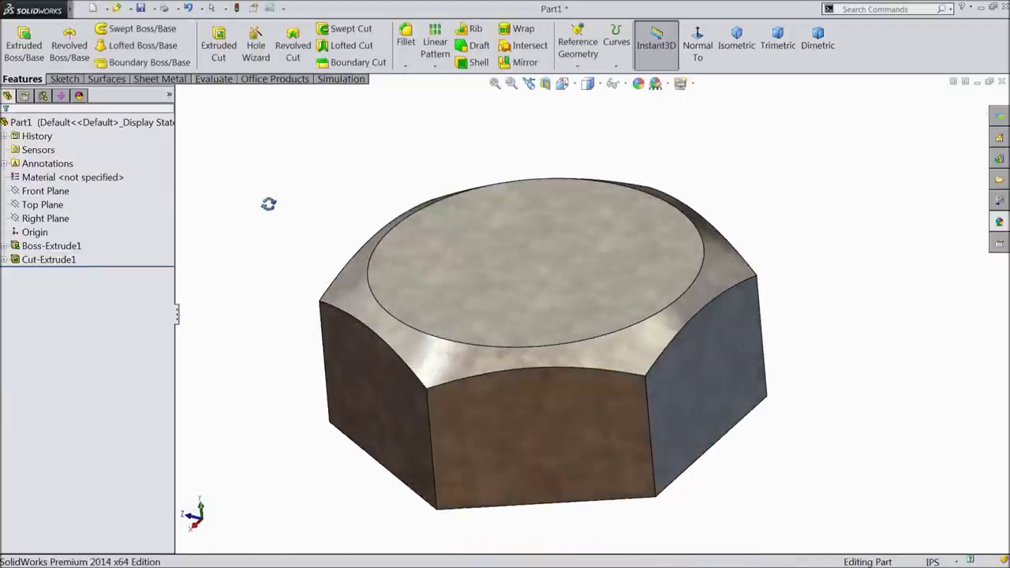
pyautogui.scroll(3, 304, 250)
pyautogui.moveTo(331, 311)
pyautogui.mouseDown(button='middle')
pyautogui.moveTo(331, 234)
pyautogui.moveTo(350, 289)
pyautogui.moveTo(276, 296)
pyautogui.mouseUp(button='middle')
pyautogui.click(35, 191)
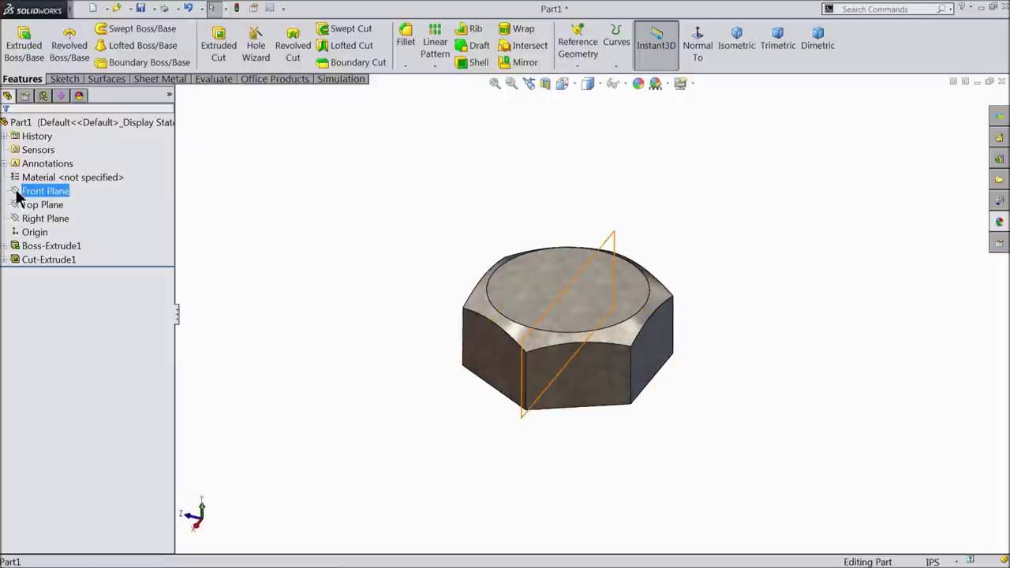
# Start a sketch on the Front Plane and view it Normal To
pyautogui.click(27, 175)
pyautogui.click(698, 47)
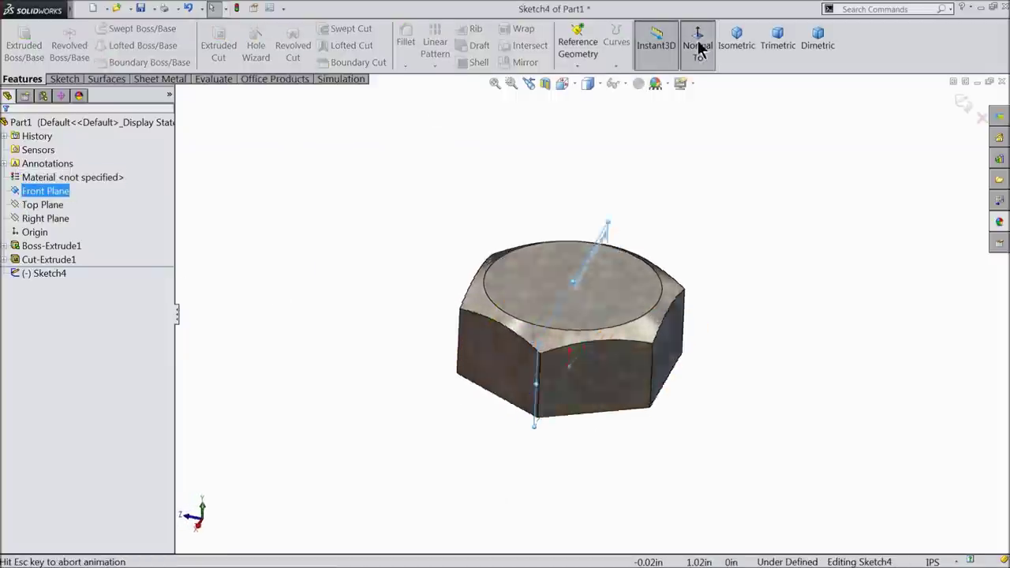
pyautogui.scroll(-3, 601, 408)
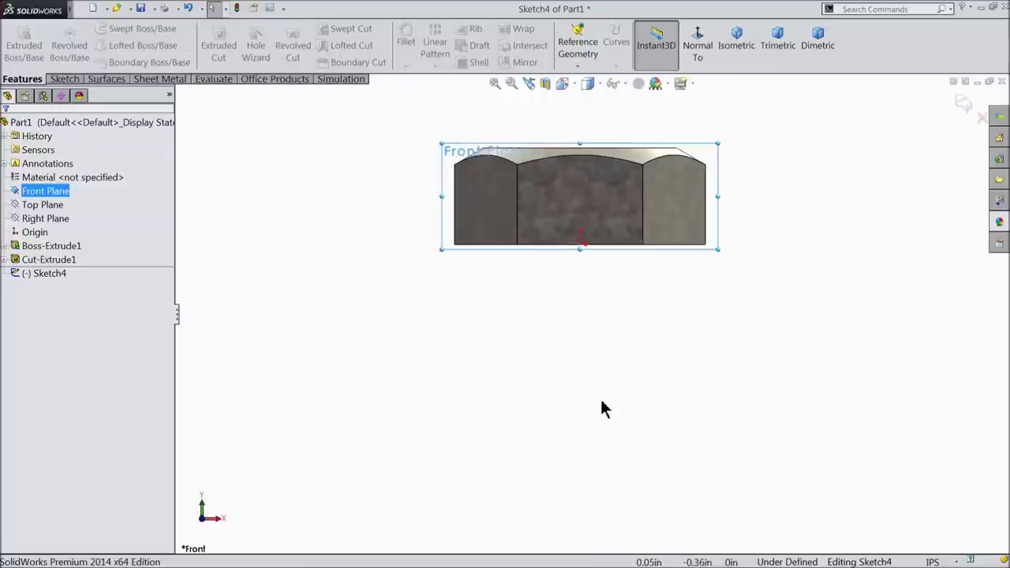
pyautogui.click(67, 82)
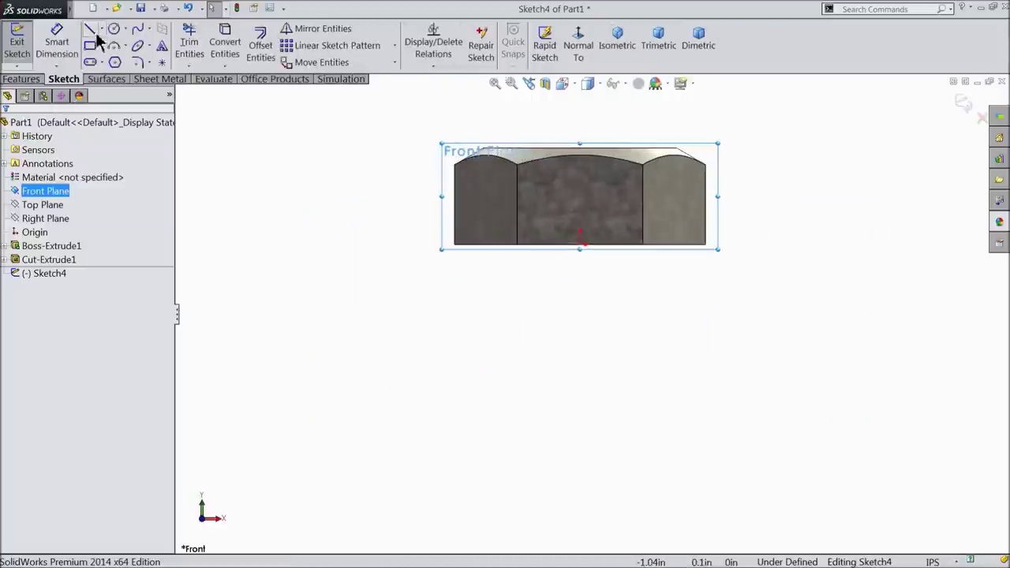
pyautogui.click(92, 32)
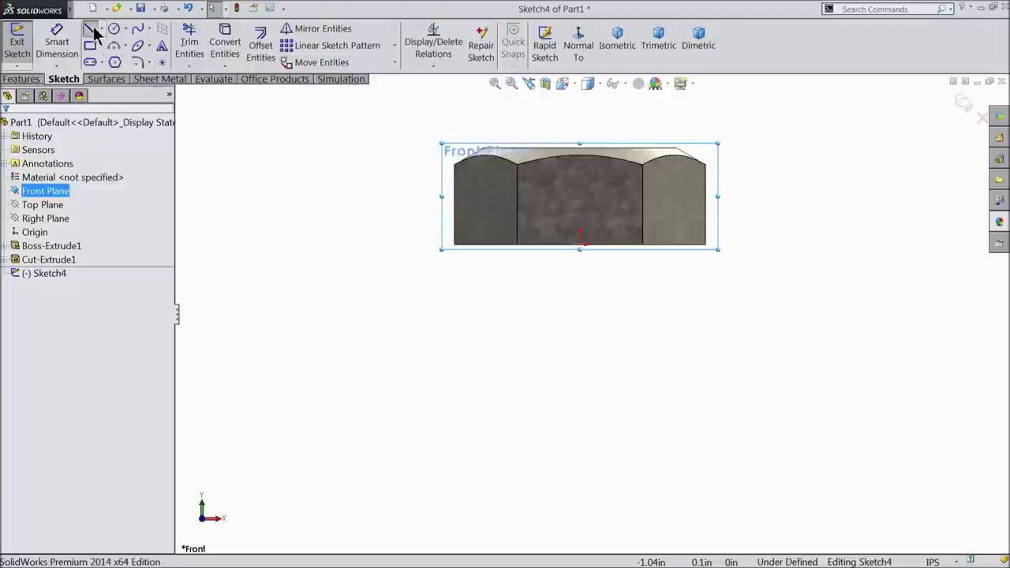
pyautogui.scroll(3, 667, 331)
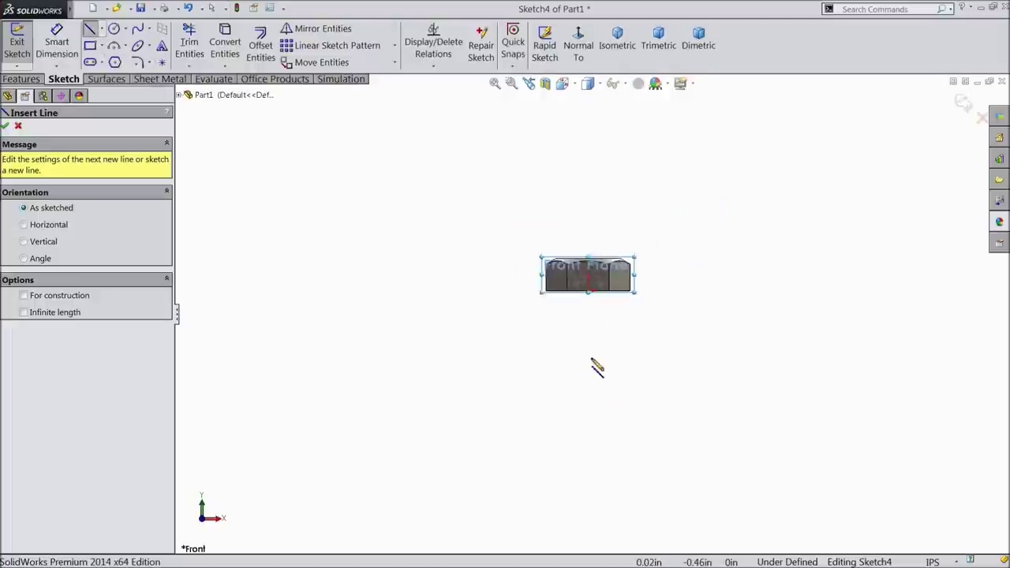
pyautogui.scroll(-1, 607, 412)
pyautogui.keyDown('ctrl'); pyautogui.moveTo(609, 417); pyautogui.dragTo(601, 278, button='middle'); pyautogui.keyUp('ctrl')
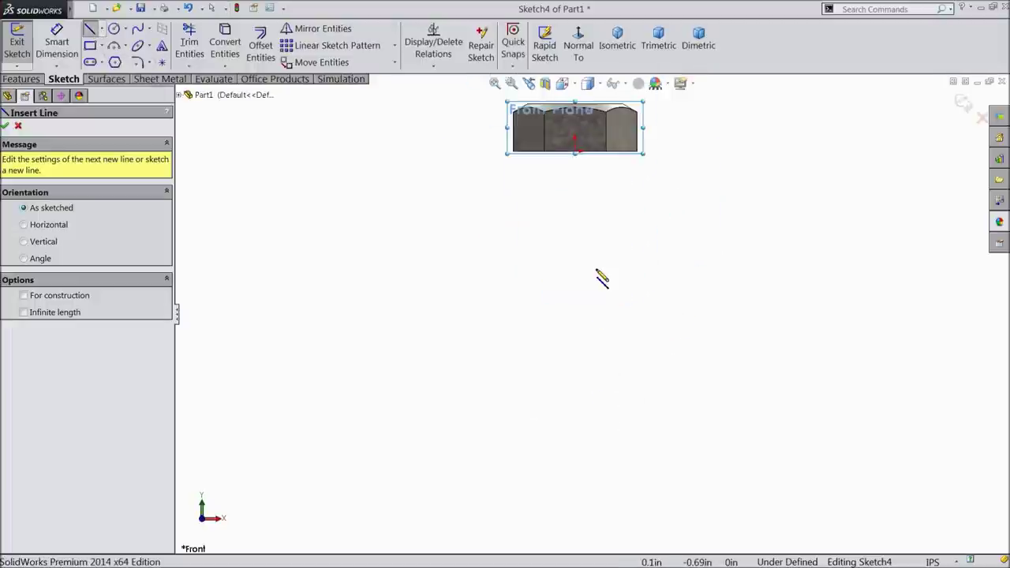
# Draw a vertical centre line from the origin to well below the head
pyautogui.click(575, 151)
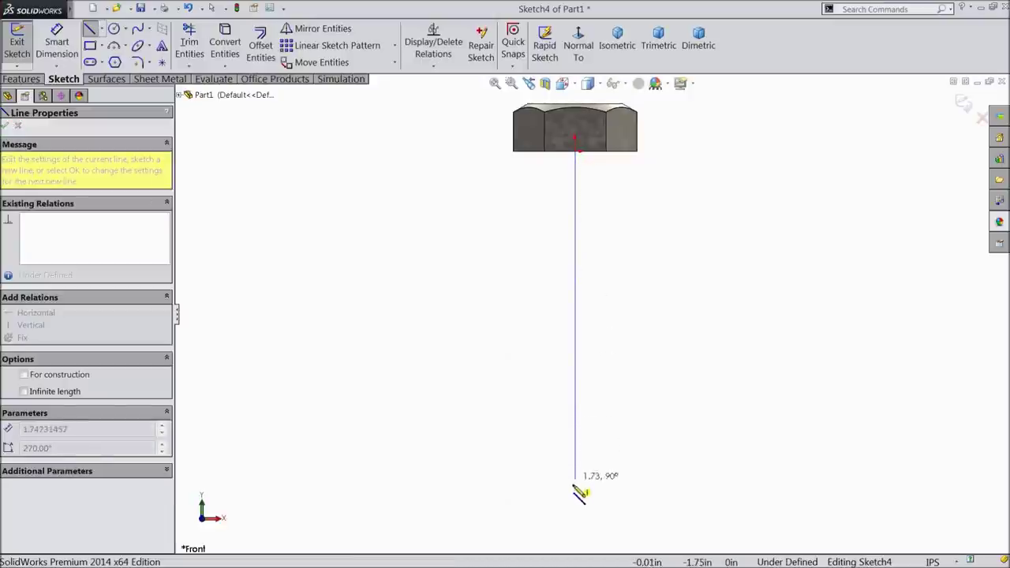
pyautogui.click(575, 489)
pyautogui.rightClick(575, 489)
pyautogui.click(663, 96)
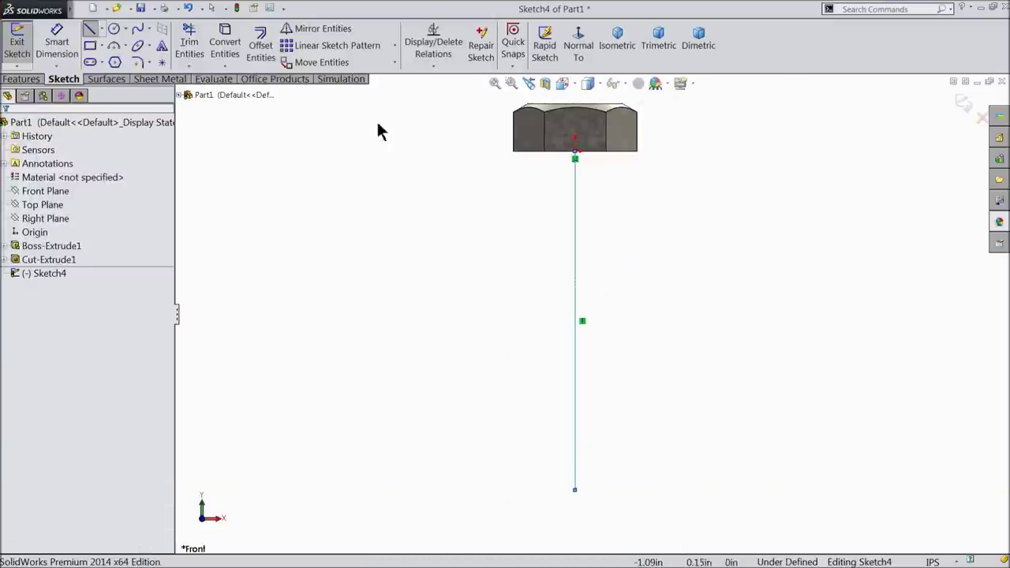
pyautogui.press('Escape')
# Draw the profile's top line, outer shank side and angled step toward the centre
pyautogui.click(90, 30)
pyautogui.scroll(-3, 553, 185)
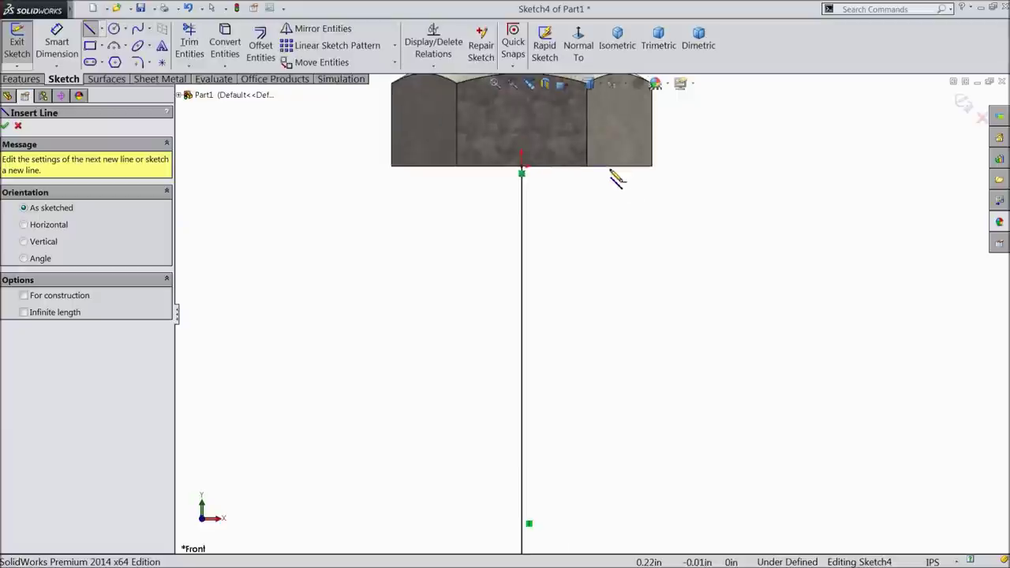
pyautogui.scroll(-4, 568, 190)
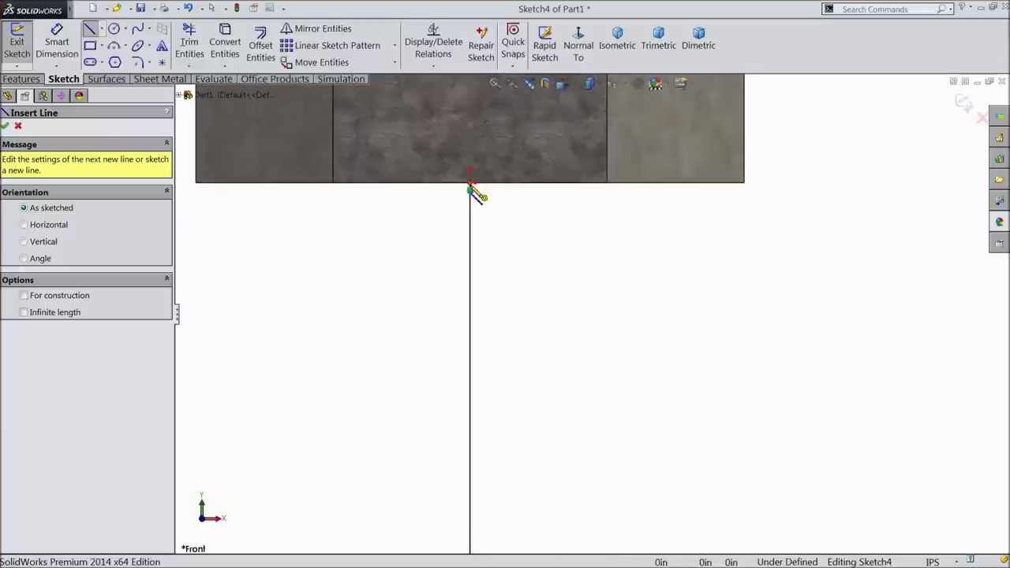
pyautogui.click(470, 189)
pyautogui.click(639, 187)
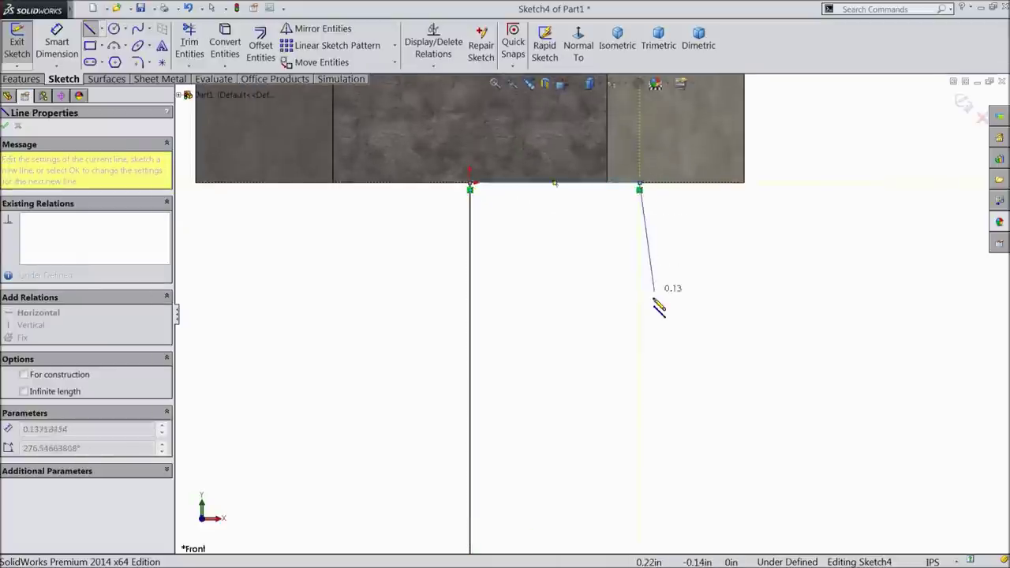
pyautogui.scroll(3, 655, 302)
pyautogui.click(614, 446)
pyautogui.click(584, 512)
# Finish the narrower shank side and the tangent-arc point at the centre line's end
pyautogui.scroll(3, 591, 517)
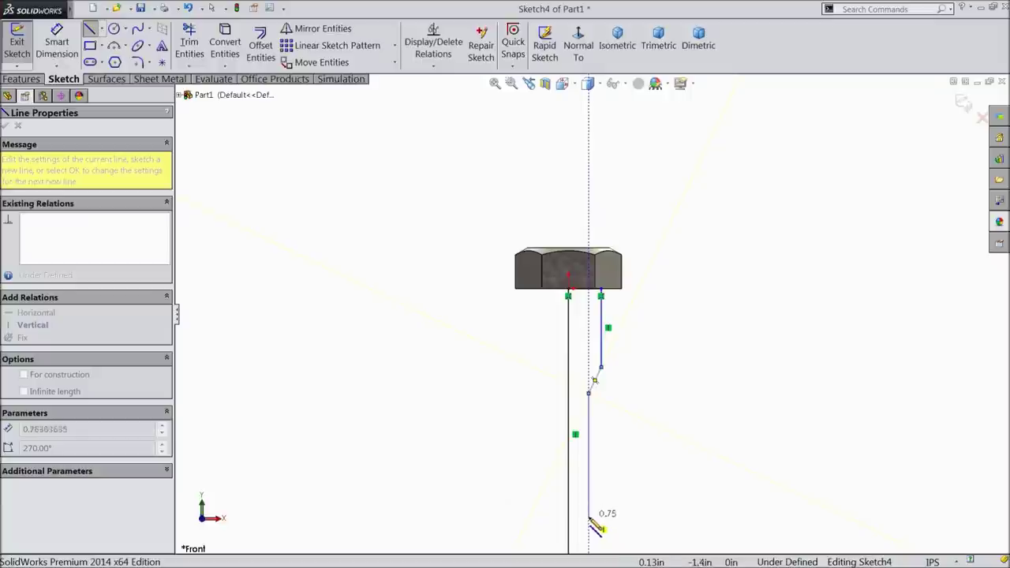
pyautogui.scroll(-3, 594, 465)
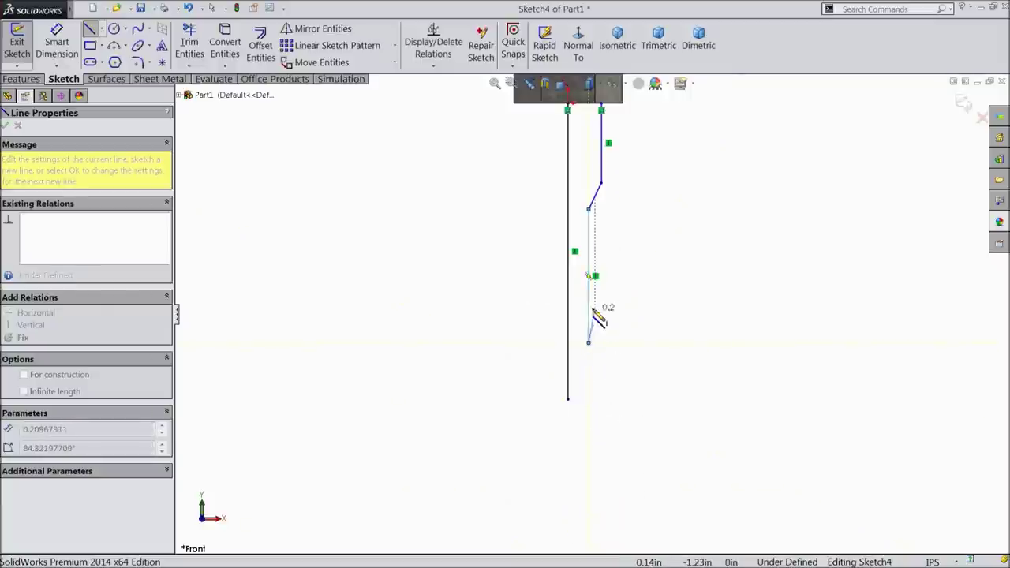
pyautogui.click(584, 382)
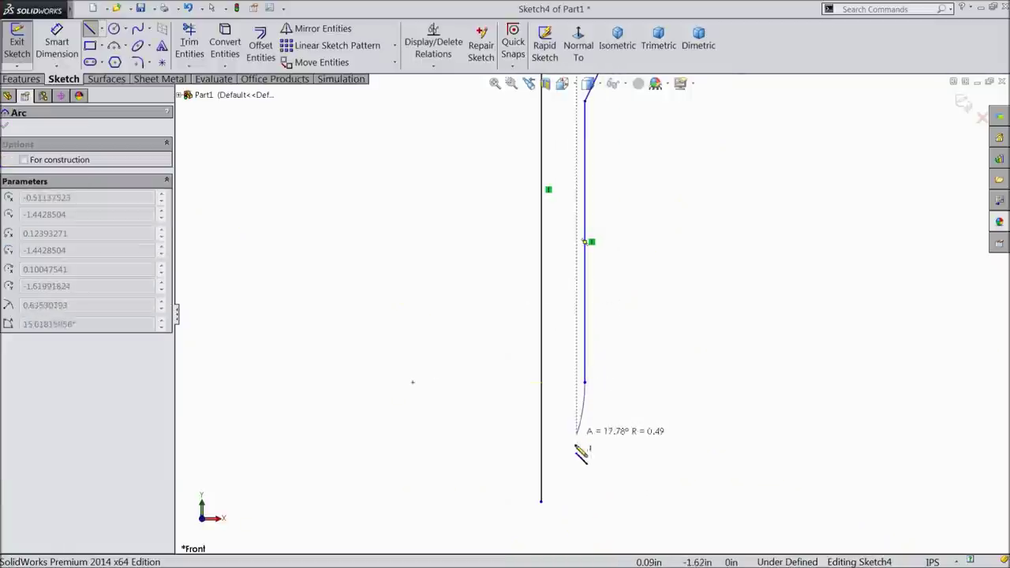
pyautogui.click(543, 500)
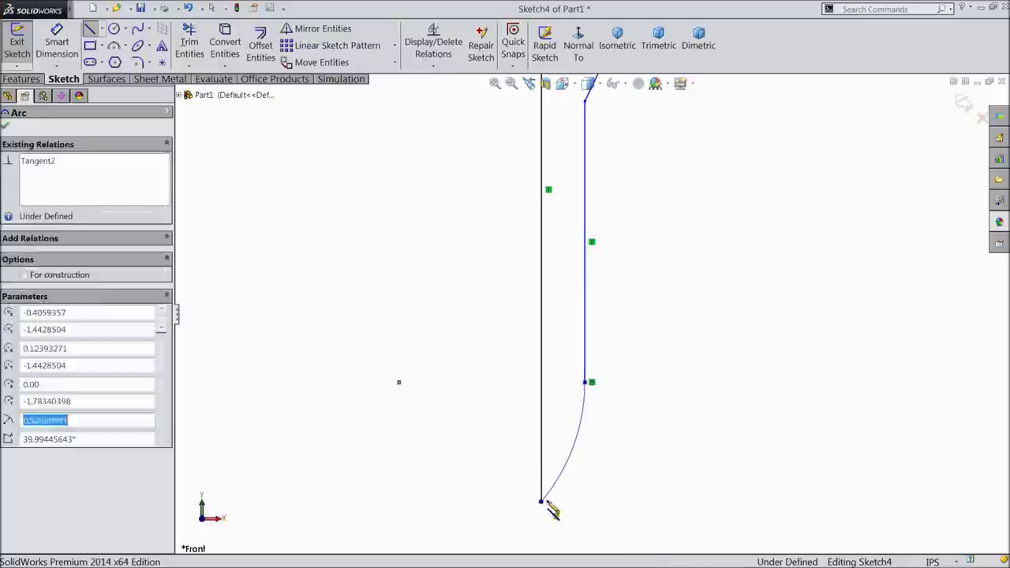
pyautogui.rightClick(646, 418)
pyautogui.click(671, 151)
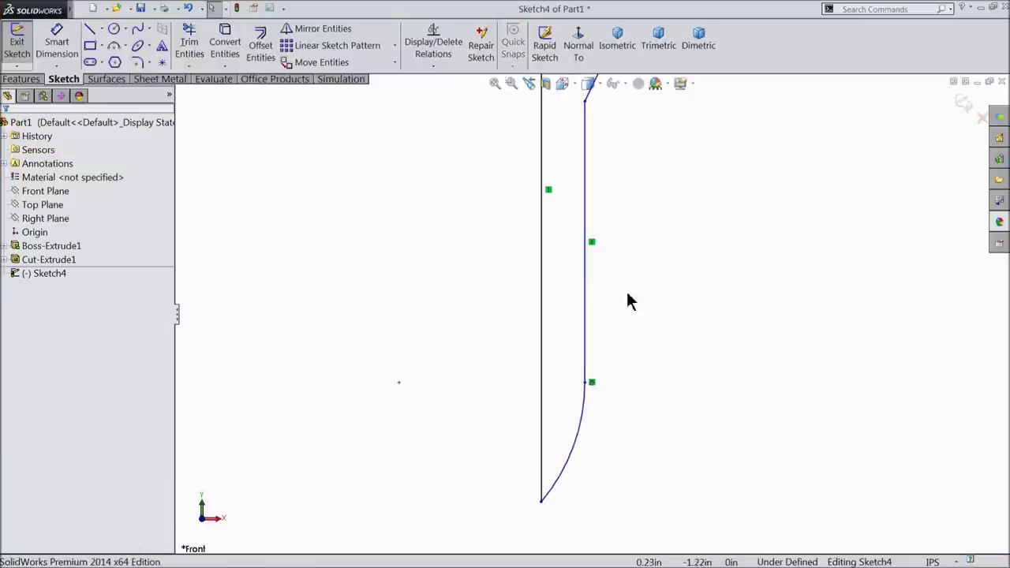
pyautogui.press('f')
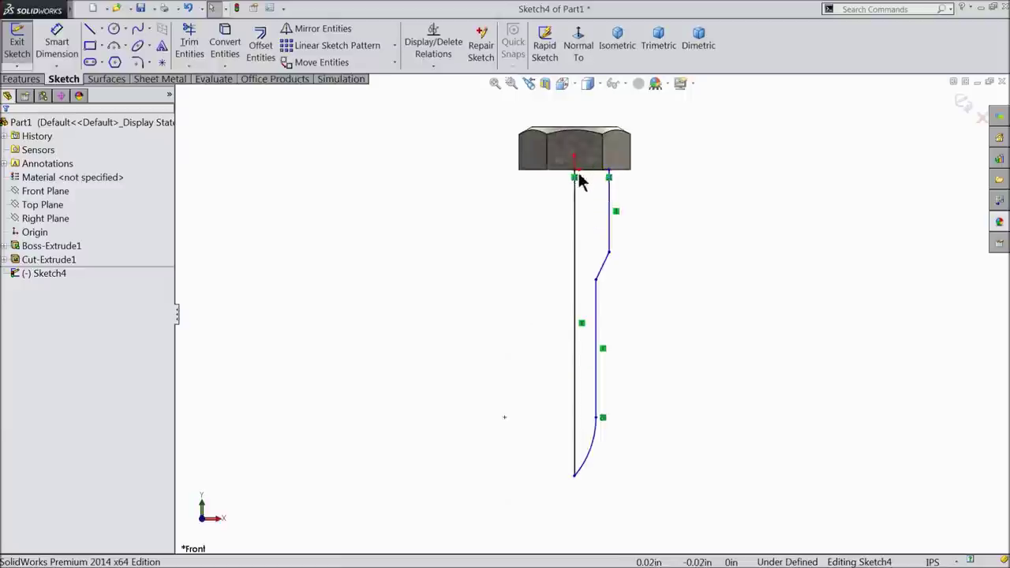
pyautogui.click(56, 43)
# Dimension the top width to 0.187 and the upper shank length to 1.08
pyautogui.scroll(-2, 635, 171)
pyautogui.scroll(-2, 577, 214)
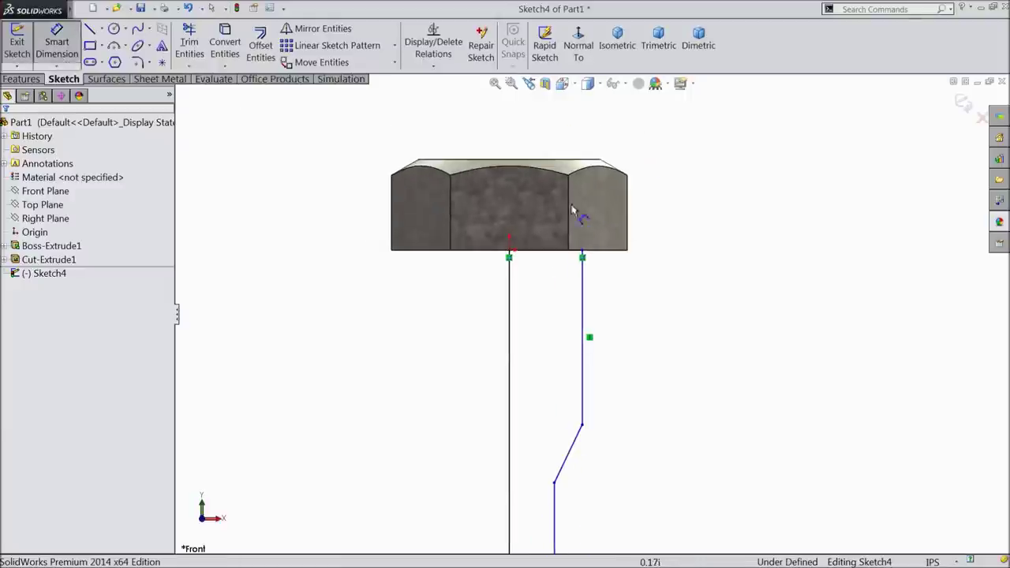
pyautogui.scroll(-2, 557, 258)
pyautogui.click(547, 270)
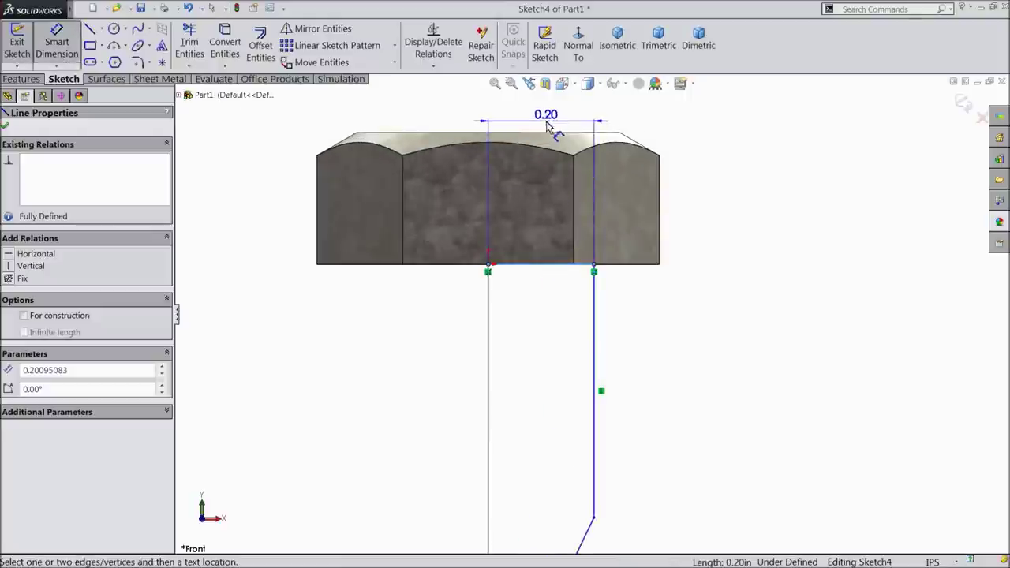
pyautogui.click(547, 129)
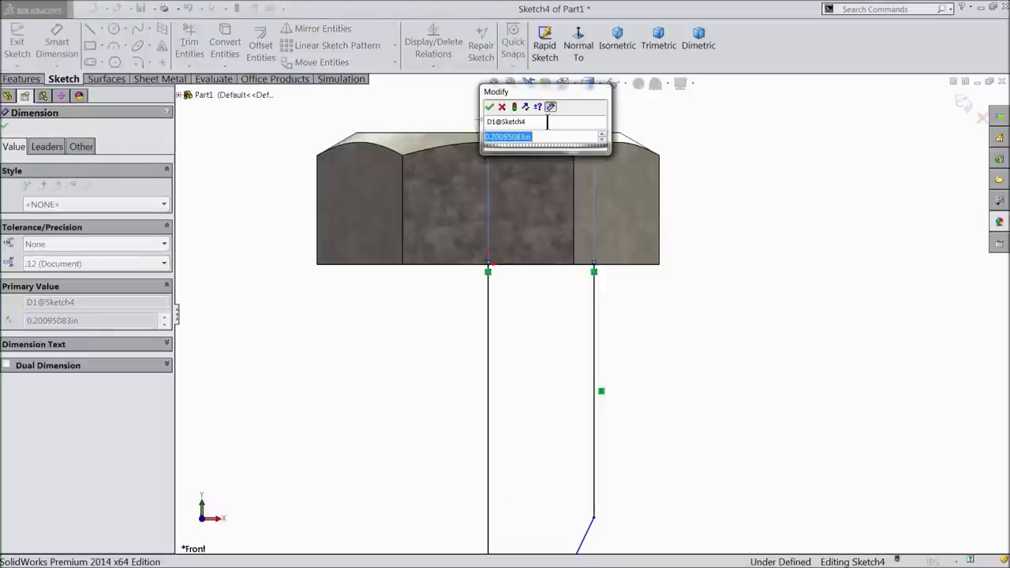
pyautogui.write('0.187')
pyautogui.click(490, 107)
pyautogui.scroll(4, 602, 308)
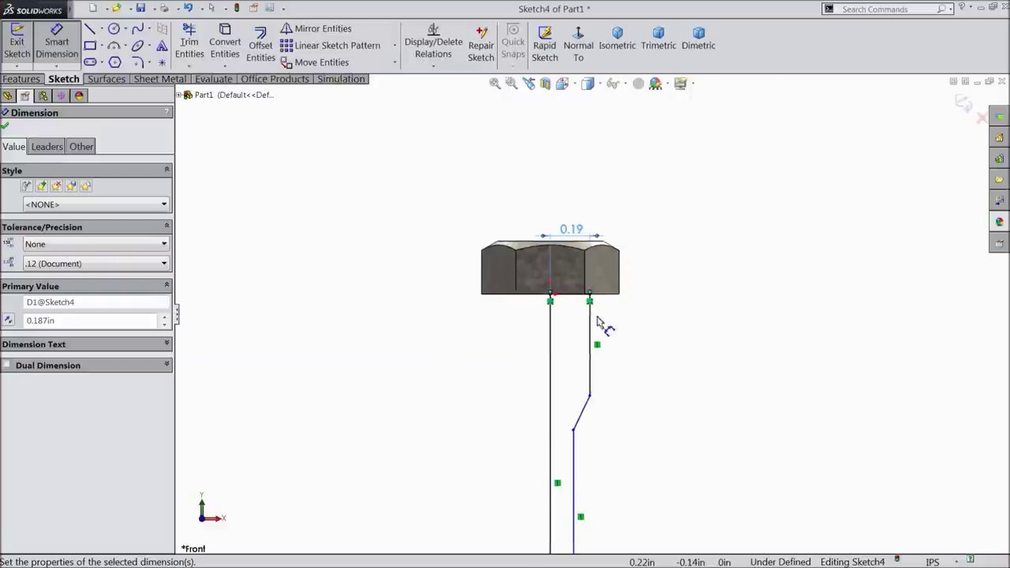
pyautogui.scroll(-3, 602, 379)
pyautogui.click(580, 290)
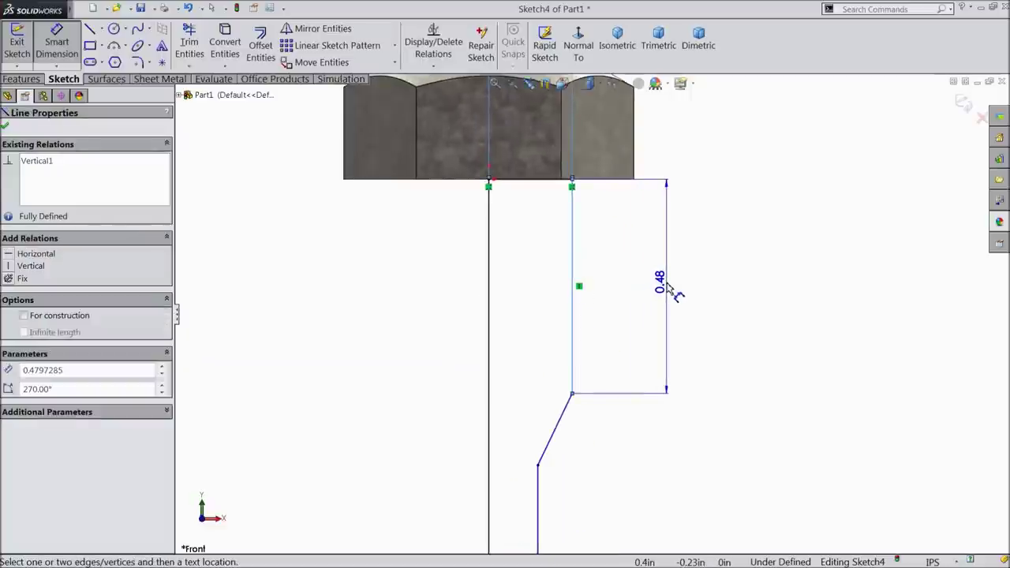
pyautogui.click(667, 285)
pyautogui.write('1')
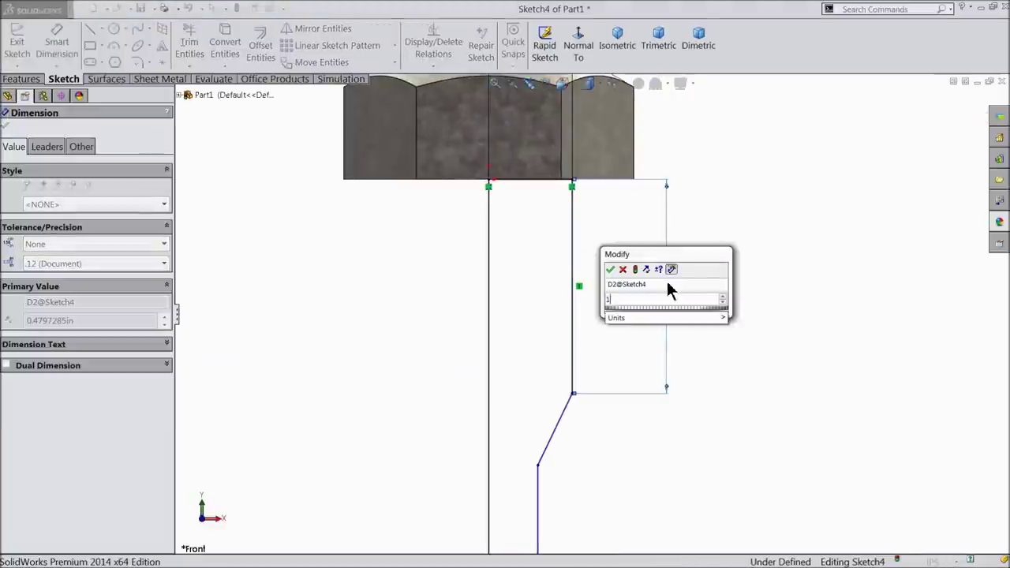
pyautogui.write('.08')
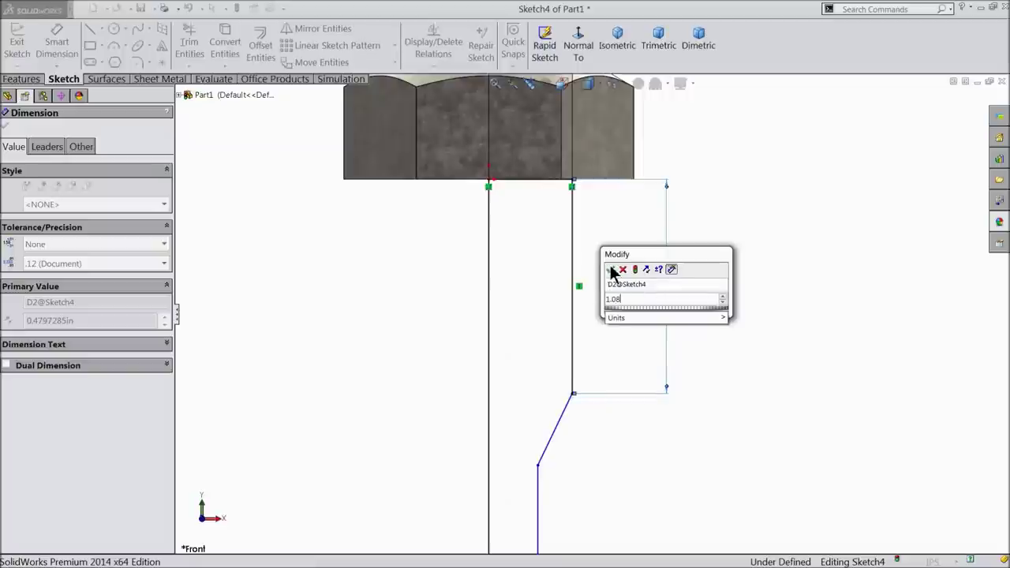
pyautogui.click(610, 270)
# Dimension the overall length to 3.53 and the distance to the lower shank point to 3.00
pyautogui.scroll(3, 590, 322)
pyautogui.scroll(3, 591, 333)
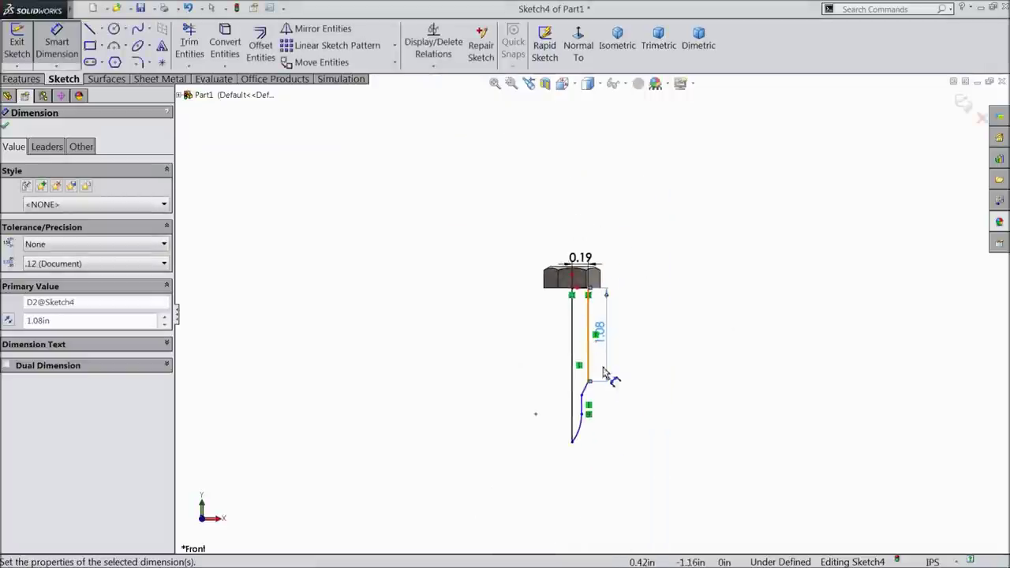
pyautogui.scroll(-3, 605, 376)
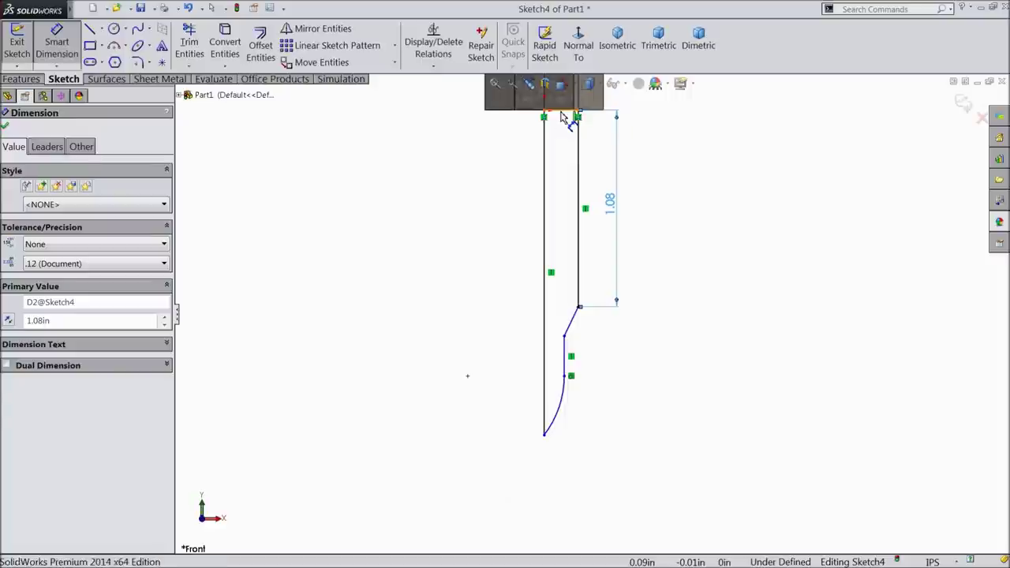
pyautogui.click(562, 433)
pyautogui.click(544, 112)
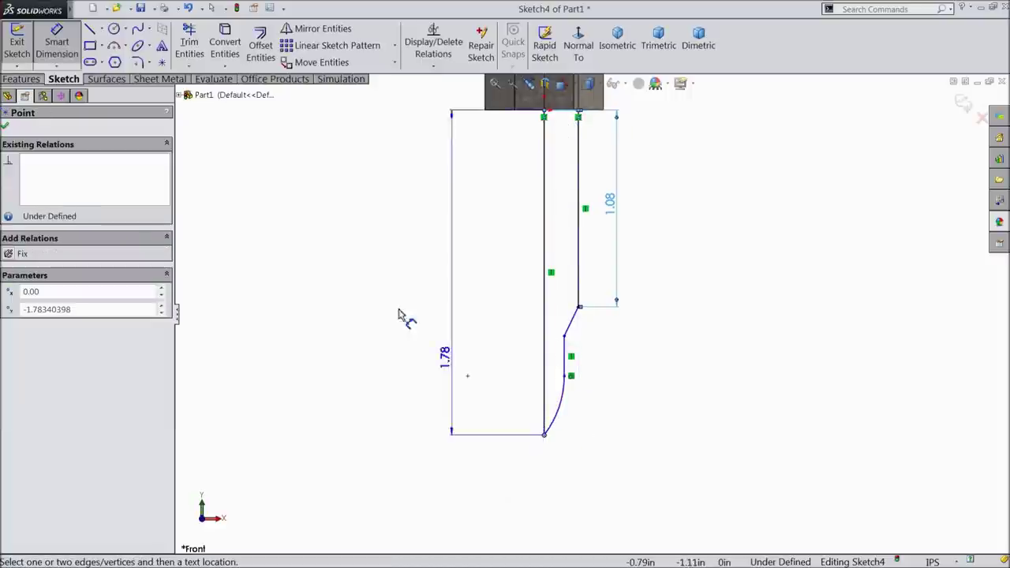
pyautogui.click(376, 278)
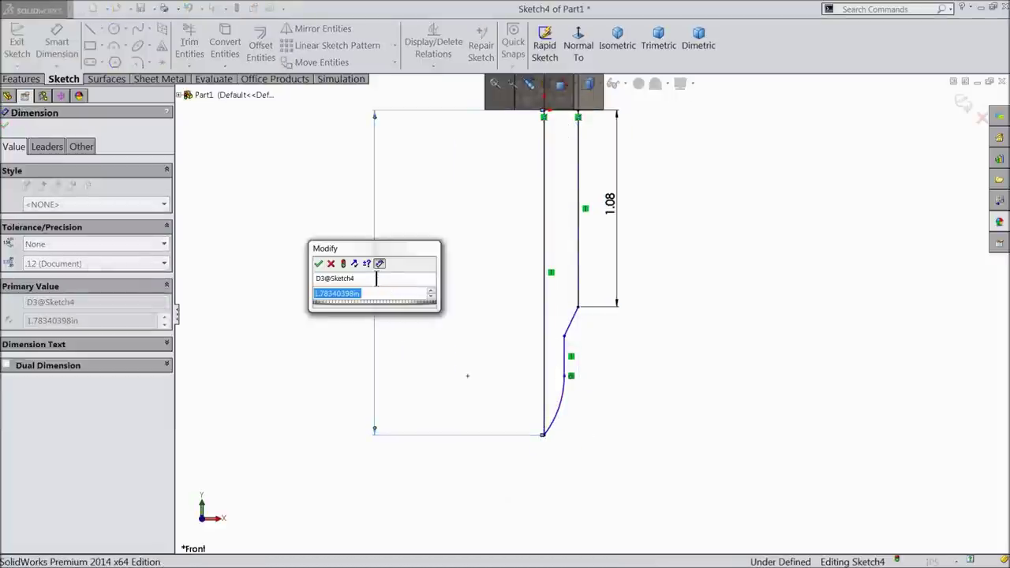
pyautogui.write('3.53')
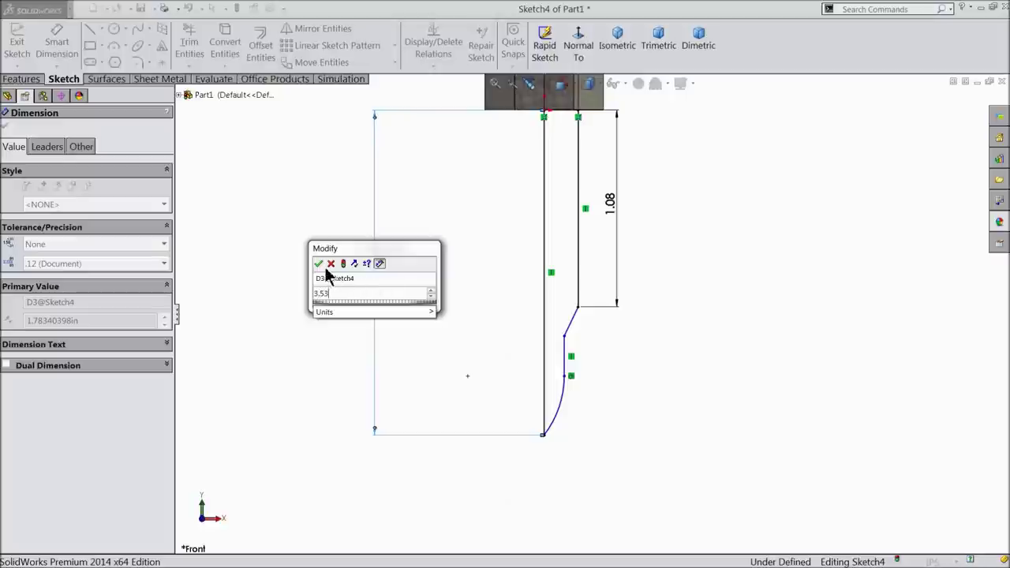
pyautogui.click(318, 264)
pyautogui.scroll(2, 562, 386)
pyautogui.scroll(1, 562, 387)
pyautogui.scroll(1, 582, 445)
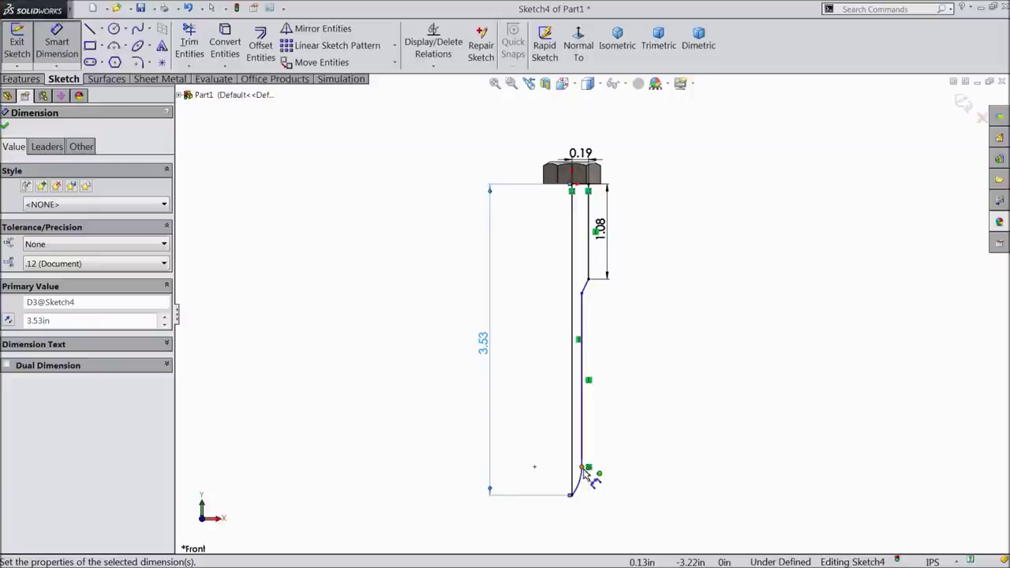
pyautogui.click(582, 467)
pyautogui.click(578, 190)
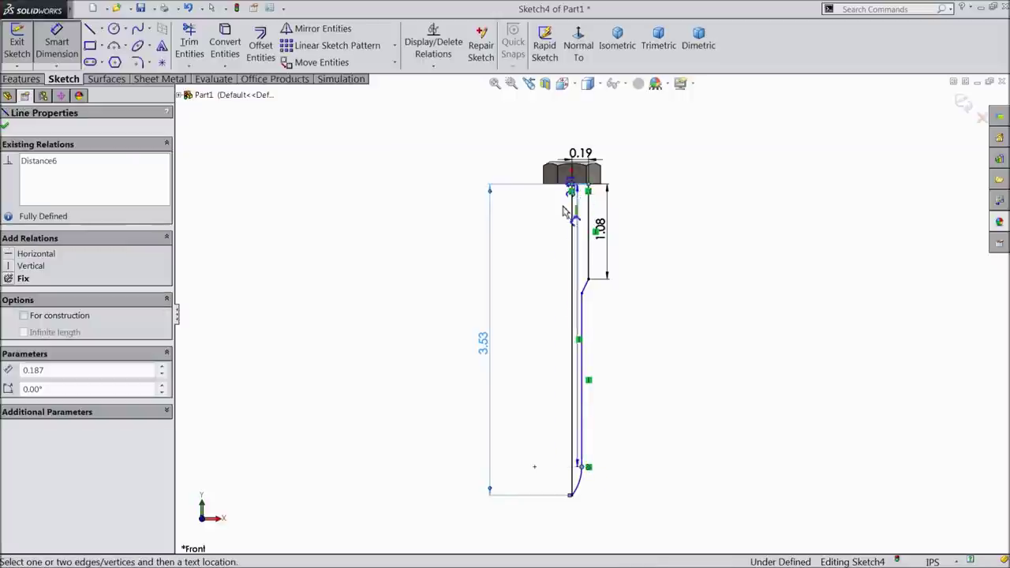
pyautogui.click(533, 355)
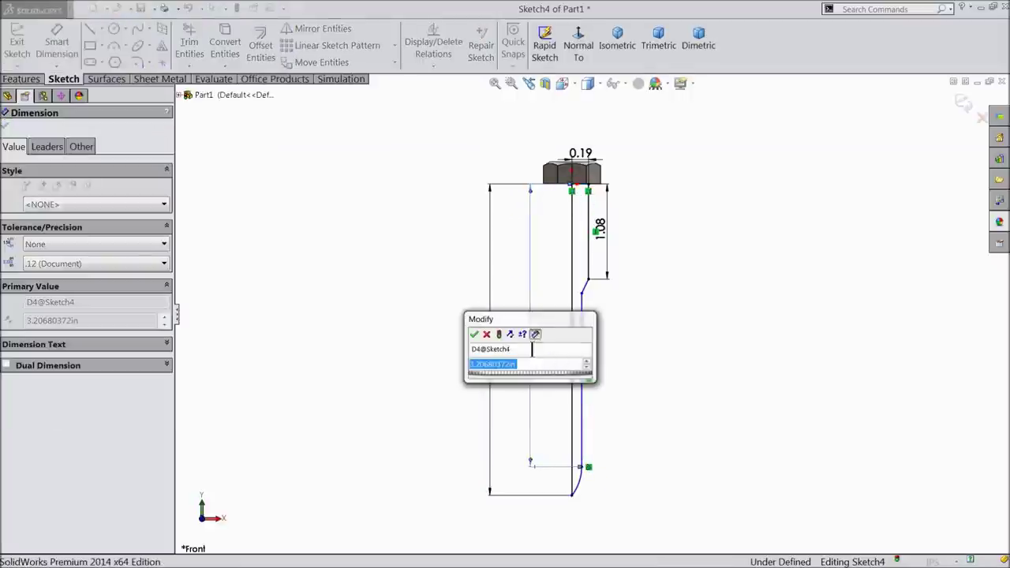
pyautogui.click(472, 333)
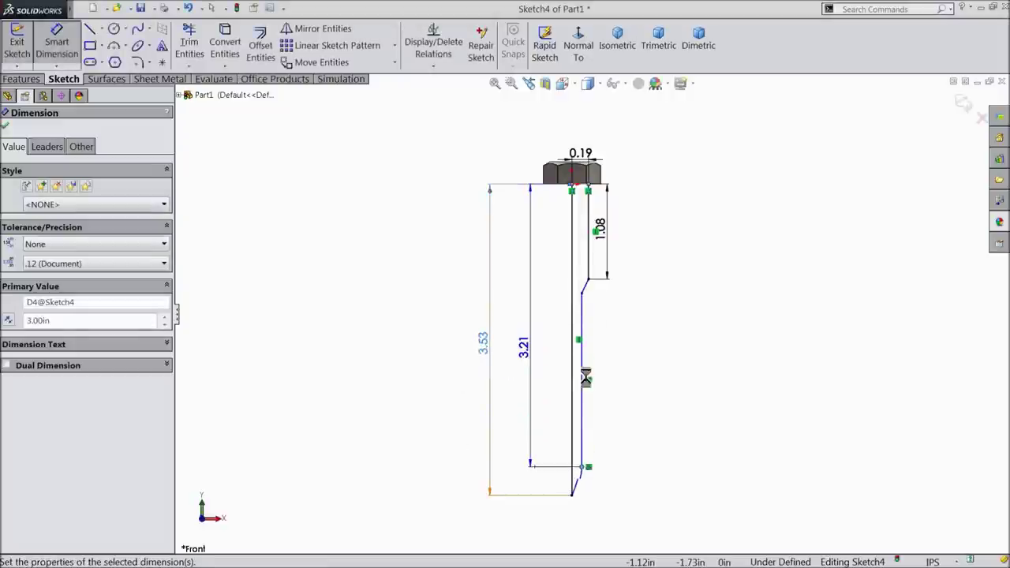
pyautogui.scroll(-2, 608, 378)
pyautogui.scroll(2, 608, 403)
pyautogui.scroll(-2, 588, 383)
pyautogui.press('Escape')
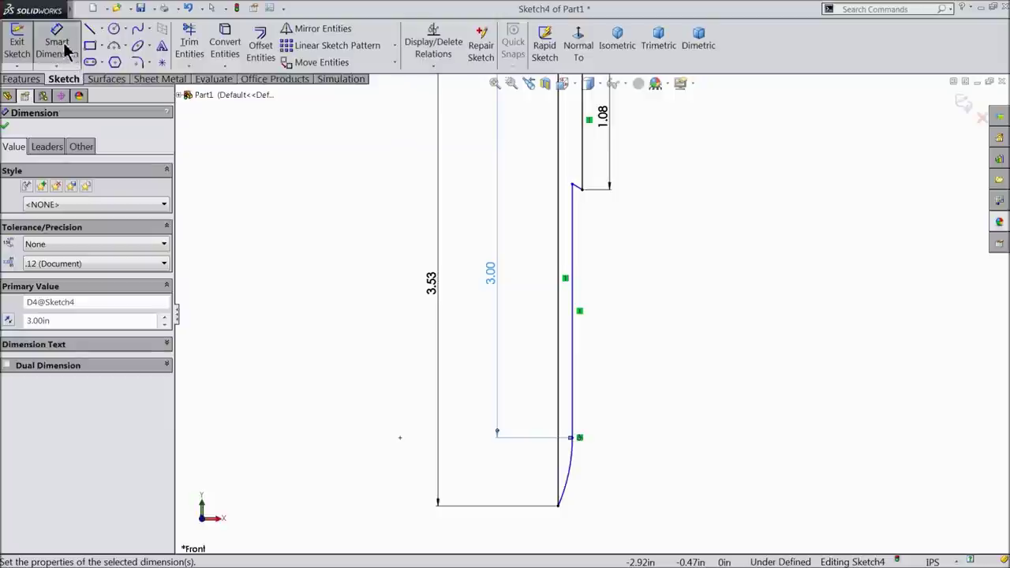
# Move the taper endpoint lower and dimension the taper-step height to 0.2
pyautogui.scroll(-2, 543, 225)
pyautogui.moveTo(596, 181); pyautogui.dragTo(601, 220)
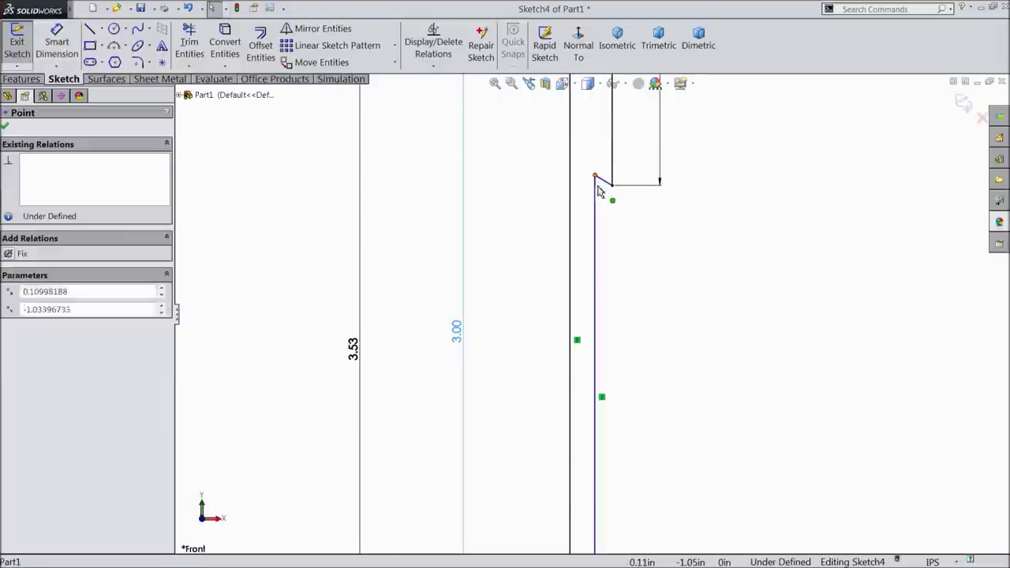
pyautogui.click(56, 43)
pyautogui.scroll(-2, 609, 236)
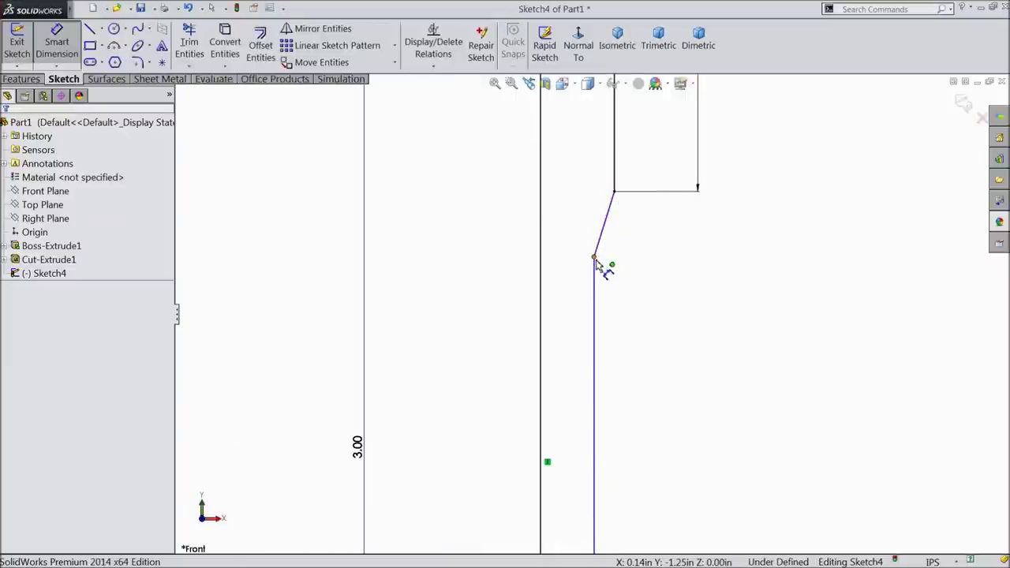
pyautogui.click(596, 259)
pyautogui.click(622, 192)
pyautogui.click(720, 235)
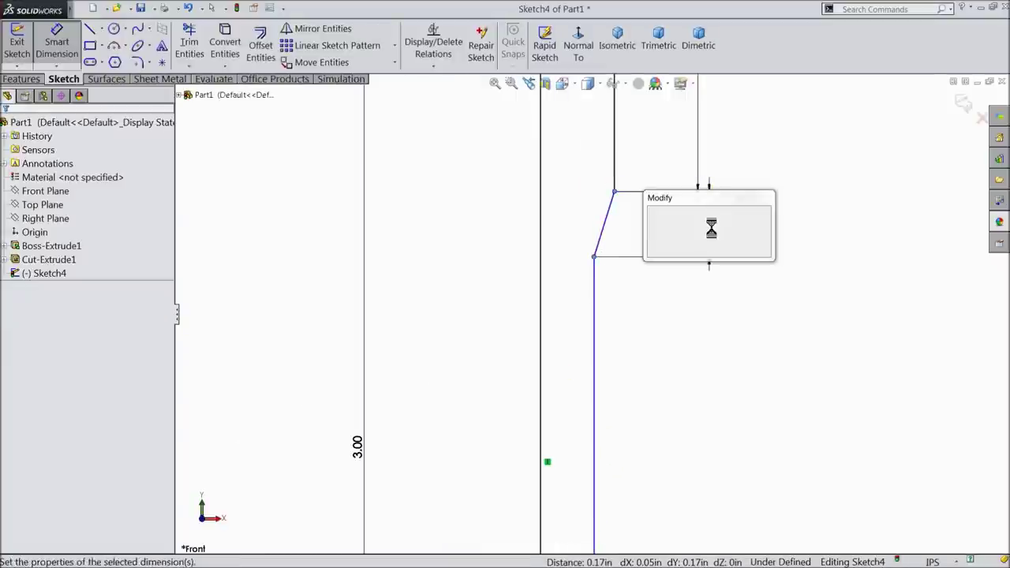
pyautogui.write('0.2')
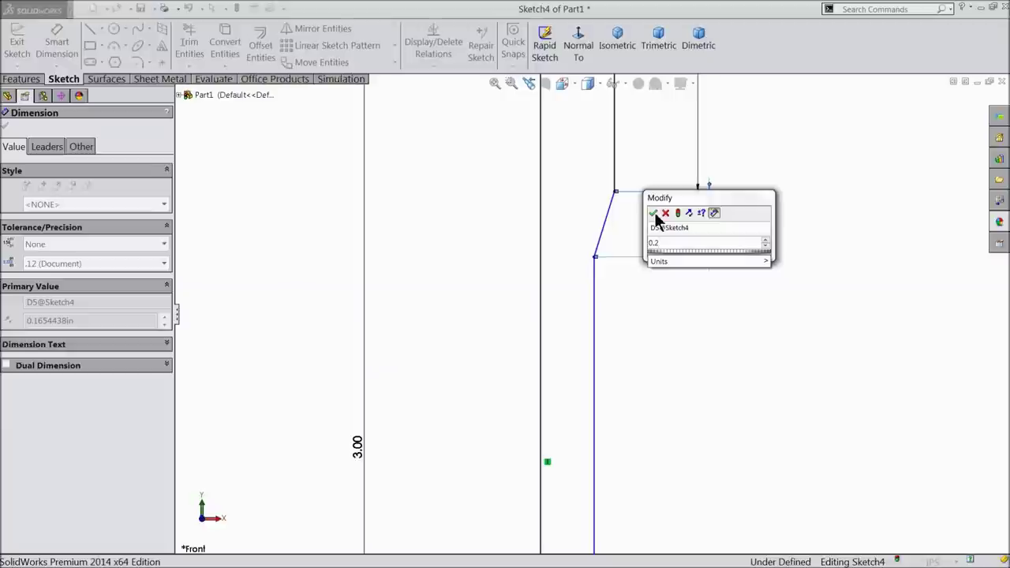
pyautogui.click(653, 212)
# Dimension the lower shank width to 0.14 and move its label clear of the profile
pyautogui.click(595, 338)
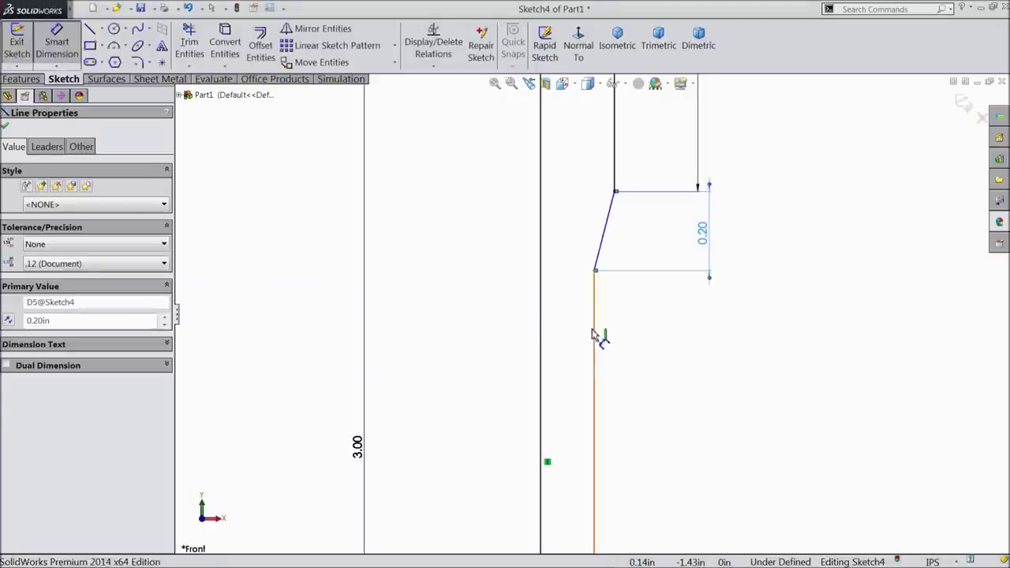
pyautogui.click(542, 339)
pyautogui.click(632, 336)
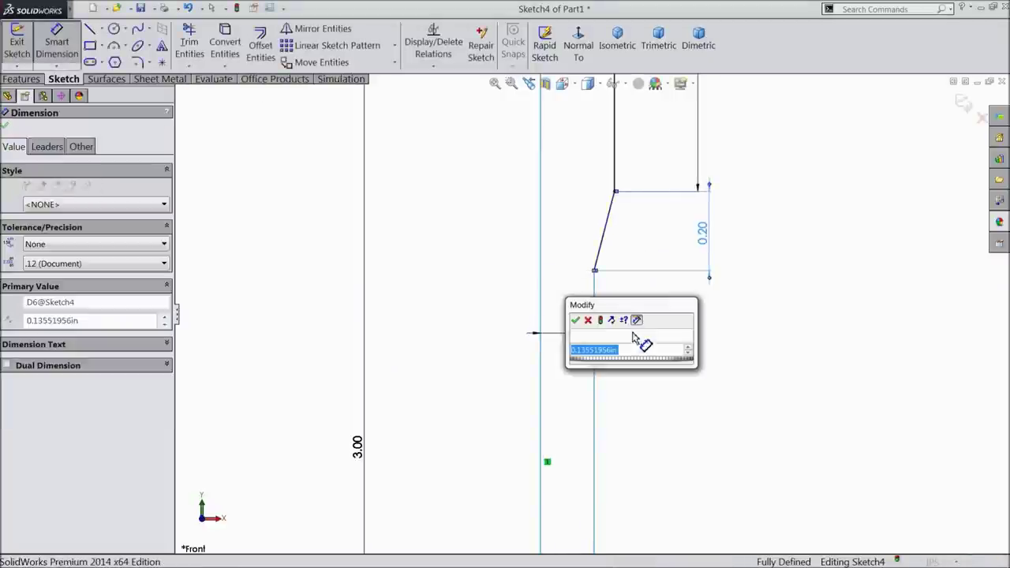
pyautogui.write('0.14')
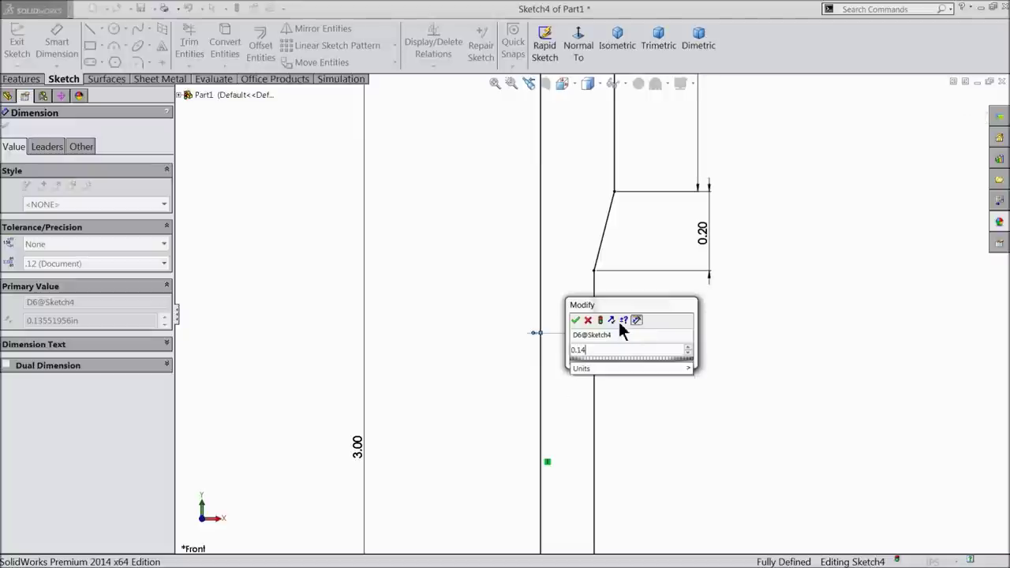
pyautogui.click(577, 321)
pyautogui.scroll(2, 580, 323)
pyautogui.scroll(3, 623, 327)
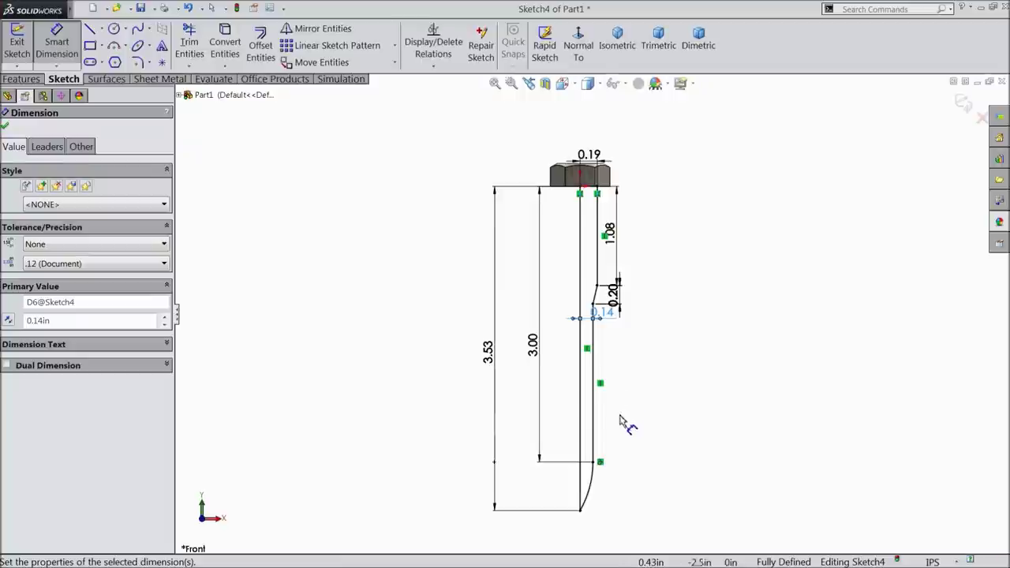
pyautogui.scroll(-1, 610, 342)
pyautogui.moveTo(603, 313); pyautogui.dragTo(639, 334)
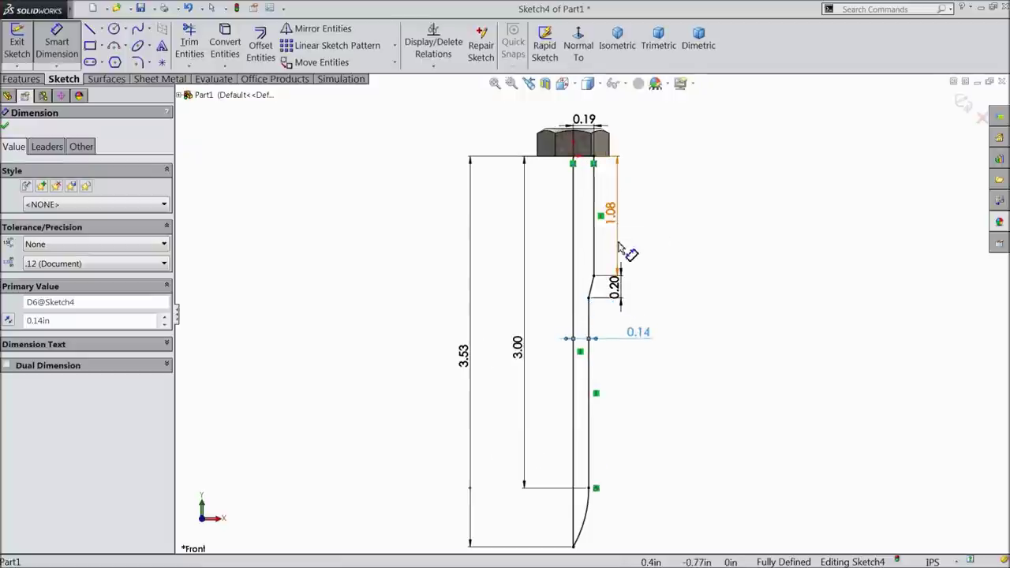
pyautogui.click(22, 79)
# Revolve the bolt profile a full 360° about the centreline into a pointed round shank
pyautogui.click(93, 63)
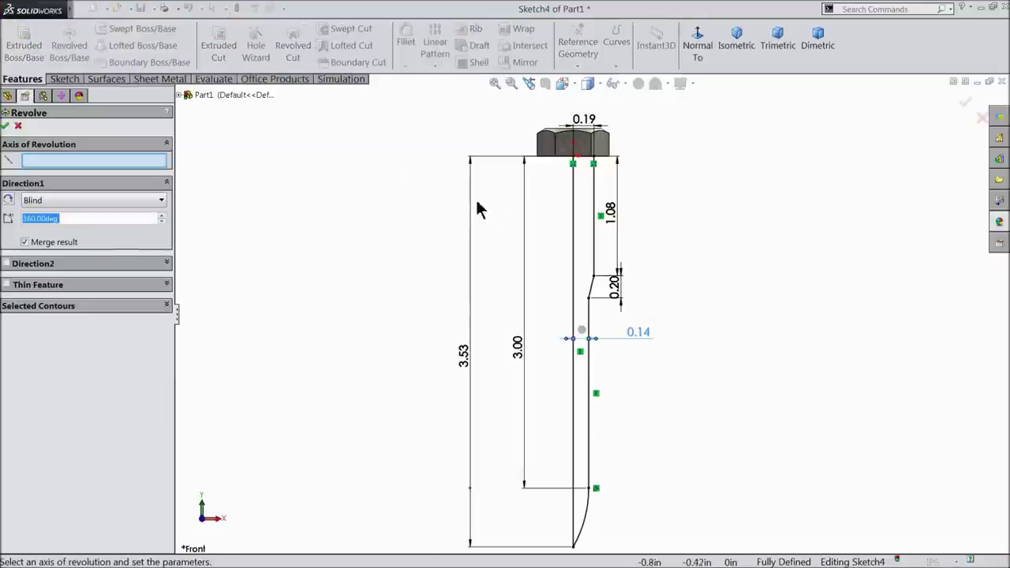
pyautogui.click(573, 237)
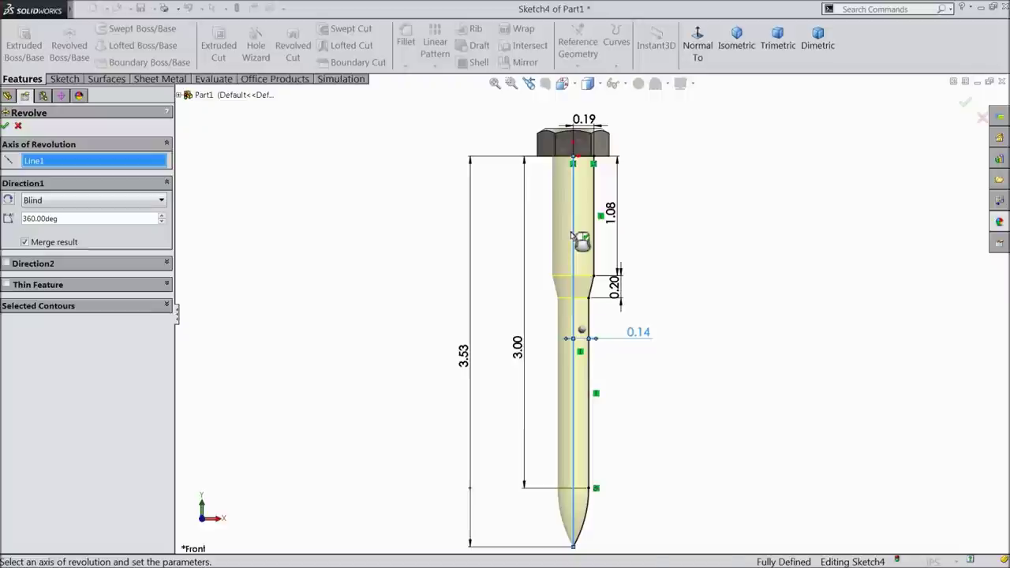
pyautogui.click(6, 128)
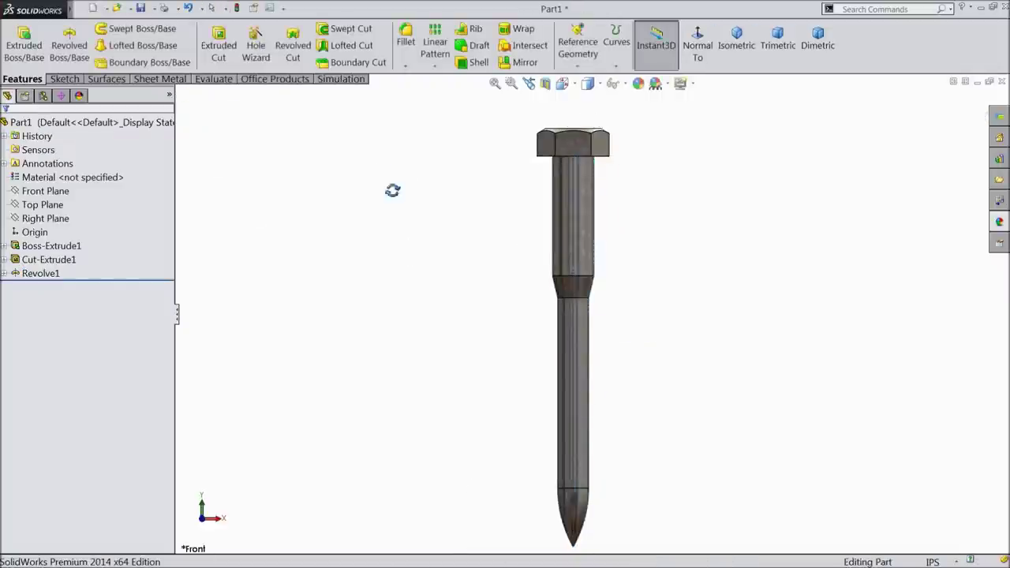
pyautogui.moveTo(392, 190); pyautogui.dragTo(406, 183, button='middle')
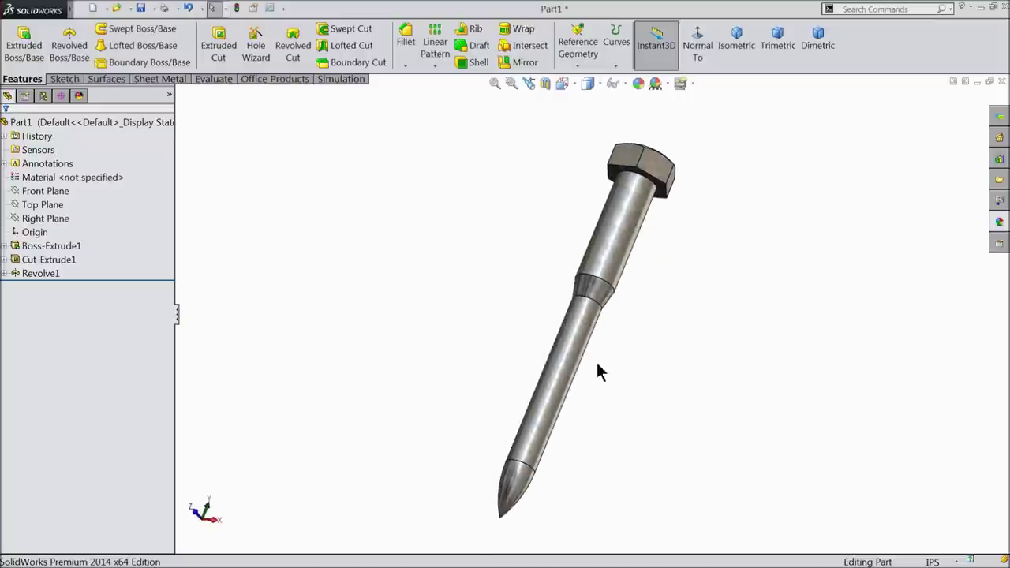
# Fillet both ring edges at the shank step with a 0.375 in radius
pyautogui.scroll(-3, 597, 372)
pyautogui.moveTo(590, 372)
pyautogui.mouseDown(button='middle')
pyautogui.moveTo(552, 282)
pyautogui.moveTo(660, 249)
pyautogui.mouseUp(button='middle')
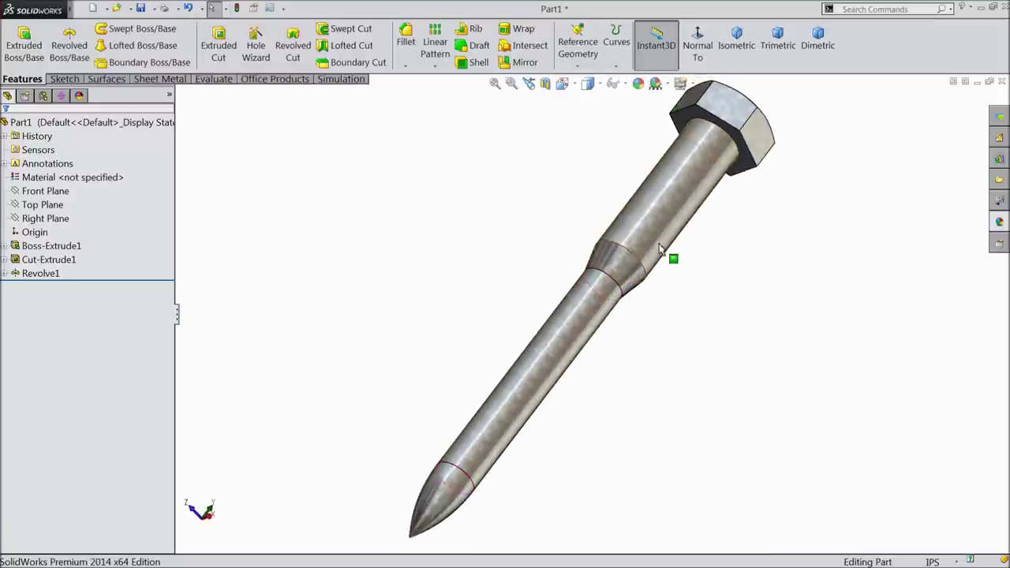
pyautogui.click(404, 49)
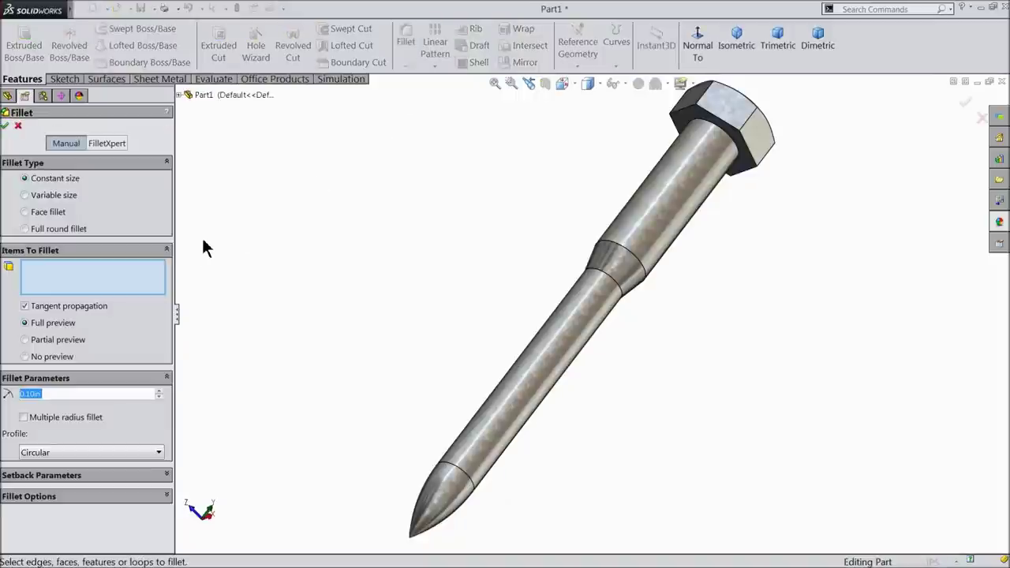
pyautogui.write('0.375')
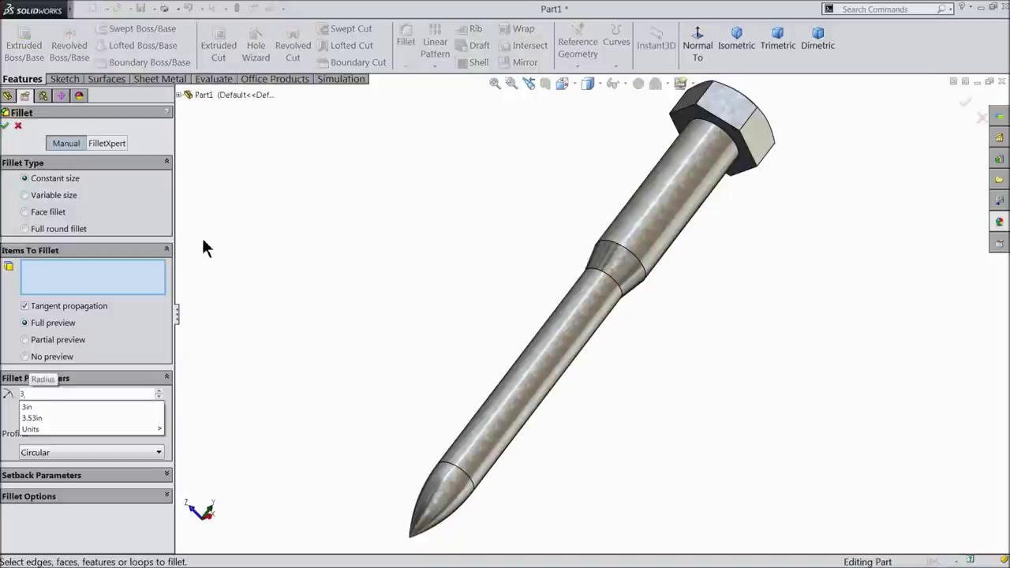
pyautogui.press('Return')
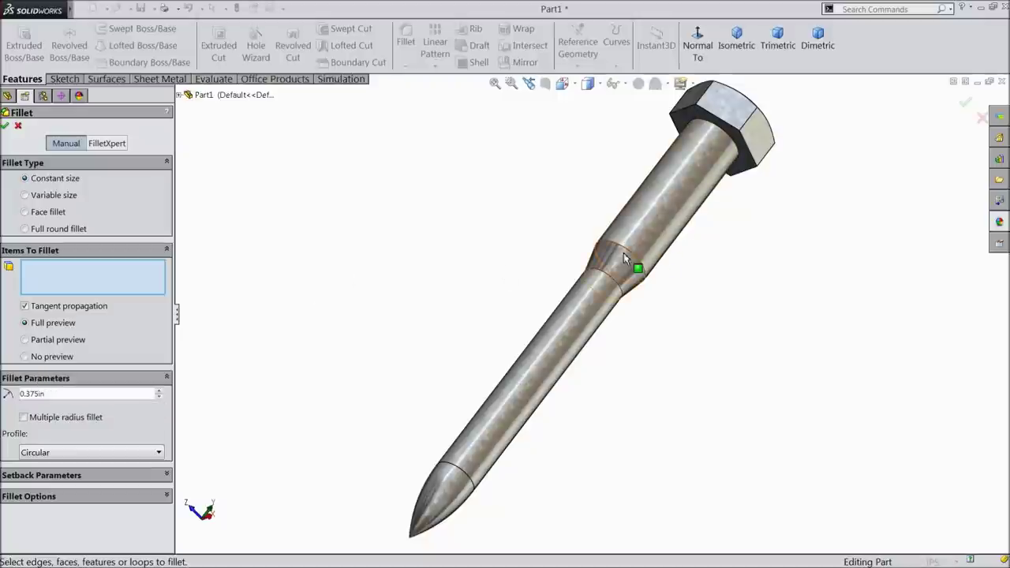
pyautogui.click(617, 282)
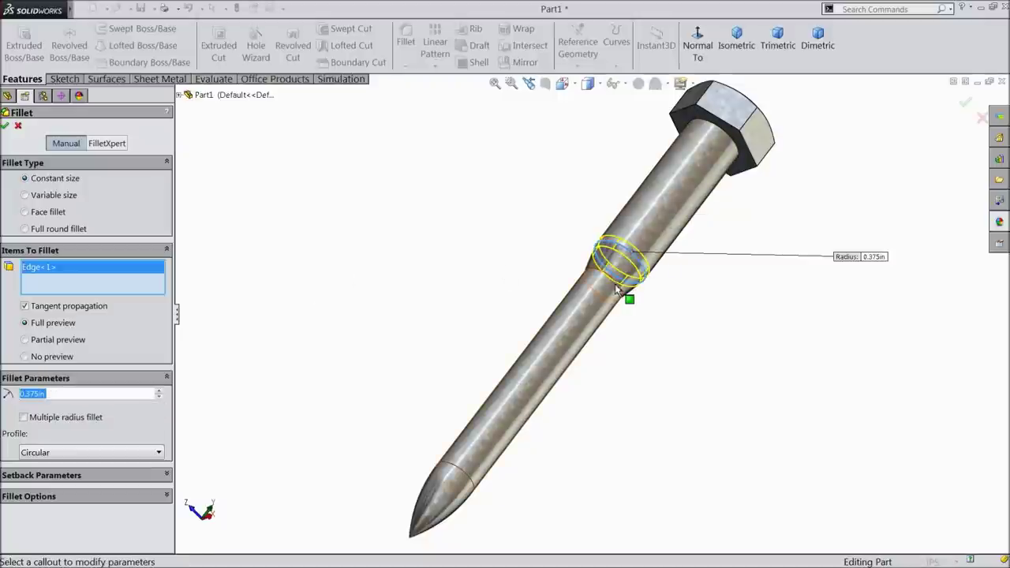
pyautogui.click(614, 285)
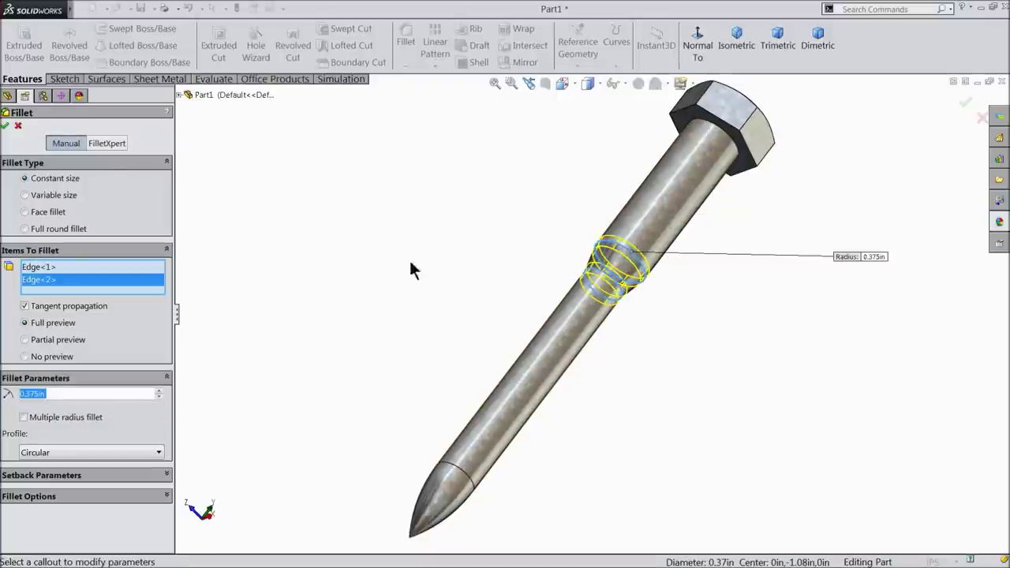
pyautogui.click(6, 127)
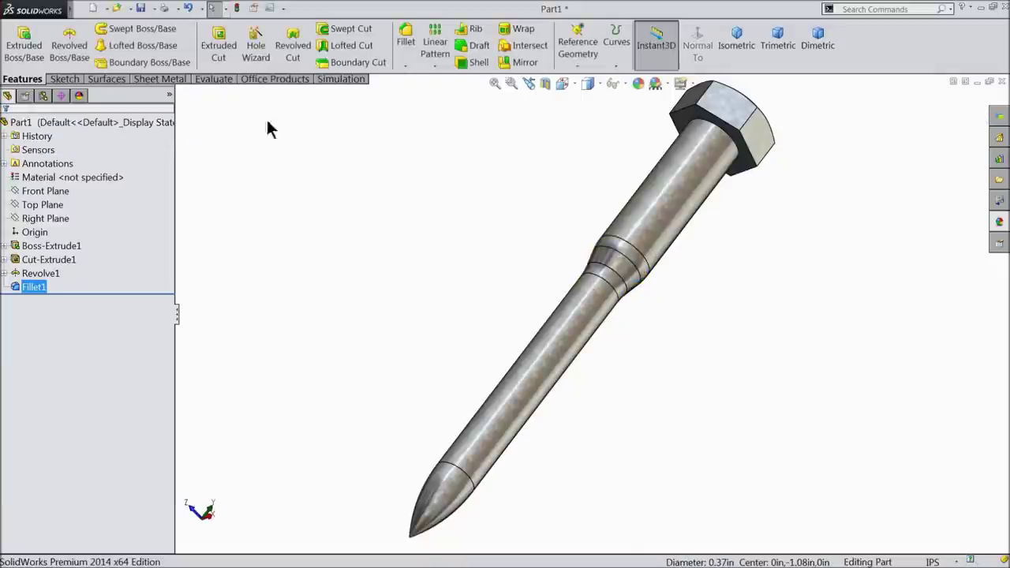
pyautogui.click(408, 47)
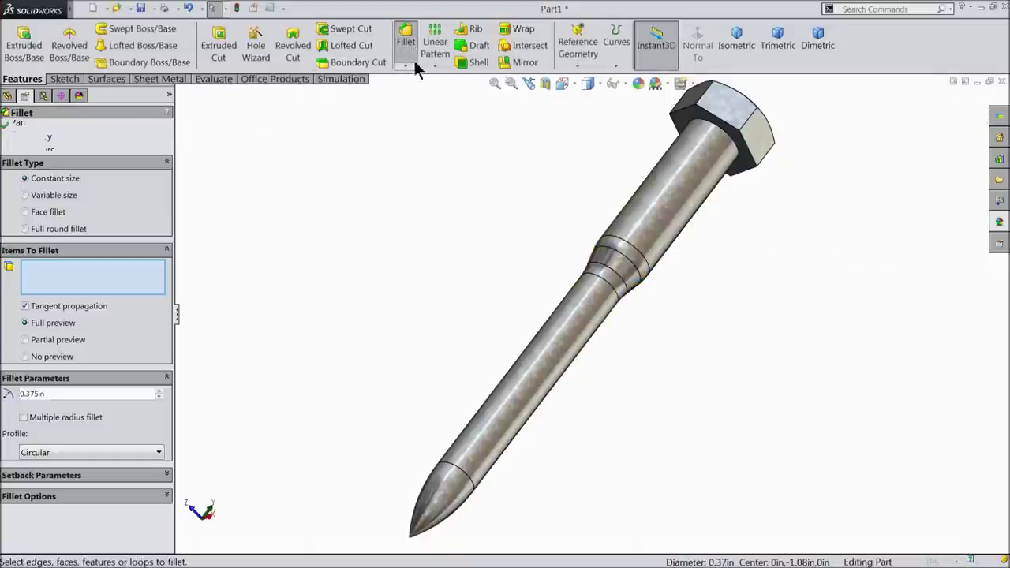
# Round the edge where the shank meets the hex head with a 0.02 in fillet
pyautogui.write('0')
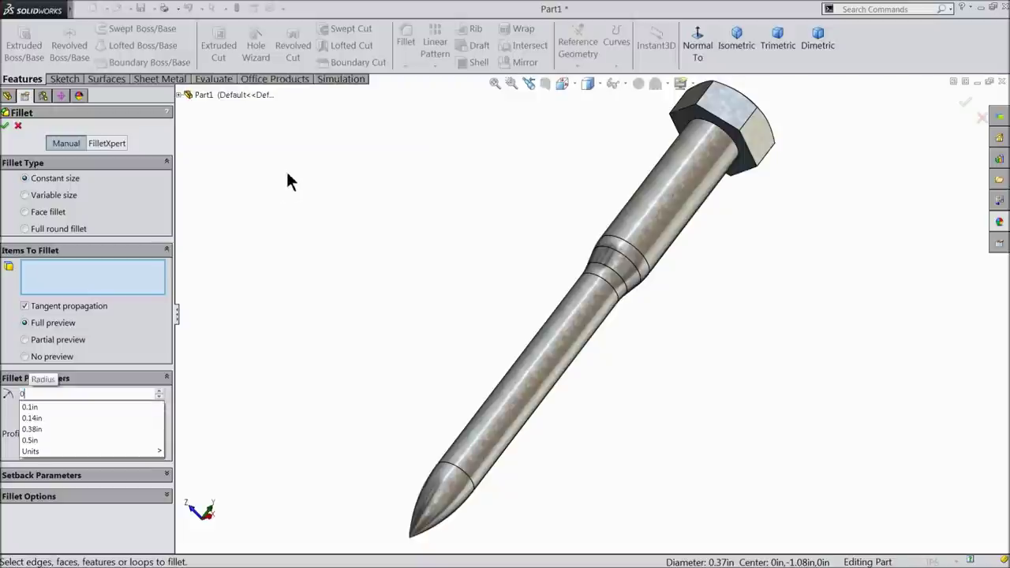
pyautogui.write('.02')
pyautogui.press('Return')
pyautogui.scroll(-5, 691, 201)
pyautogui.scroll(5, 699, 193)
pyautogui.scroll(-5, 671, 220)
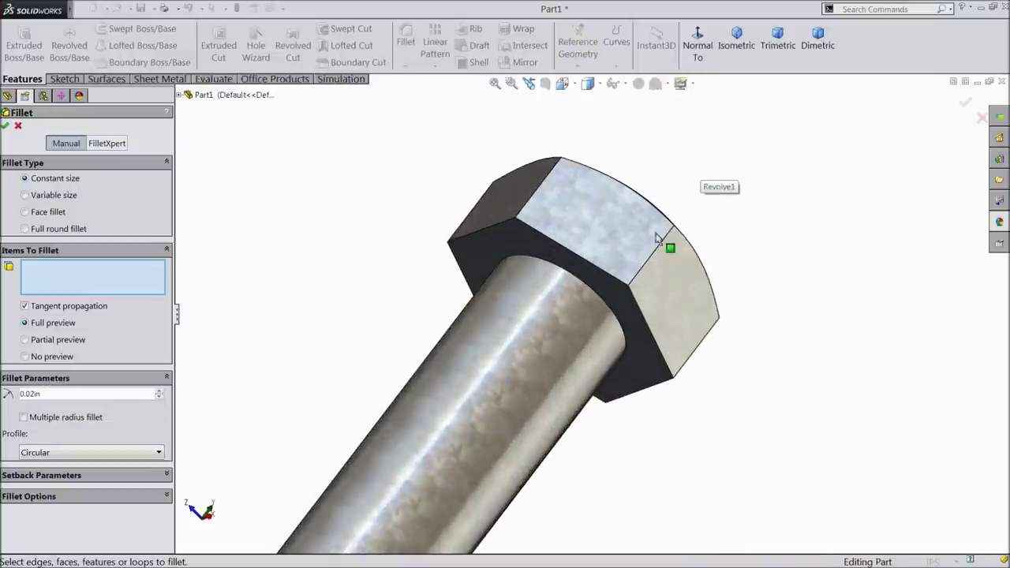
pyautogui.click(567, 276)
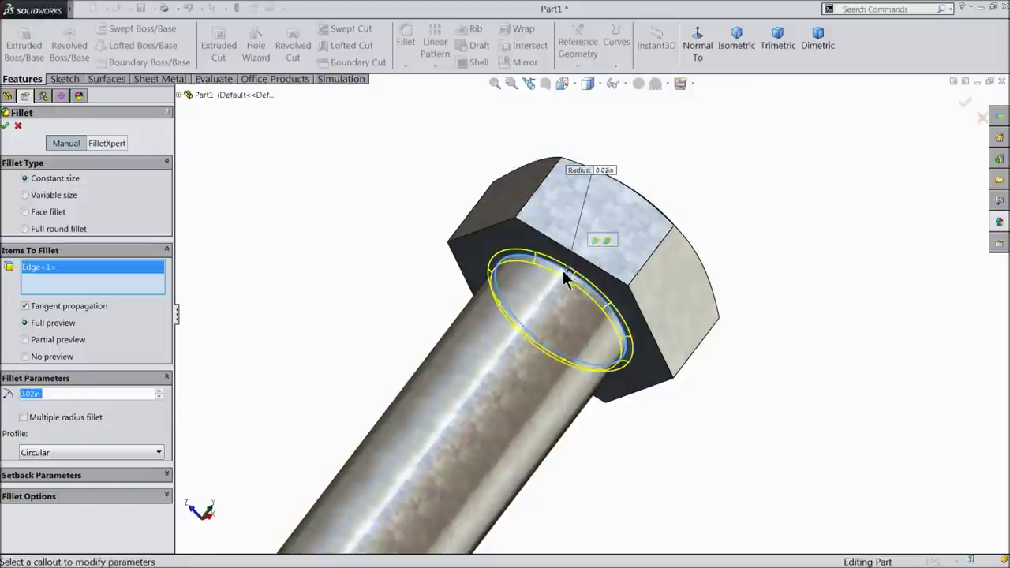
pyautogui.click(6, 126)
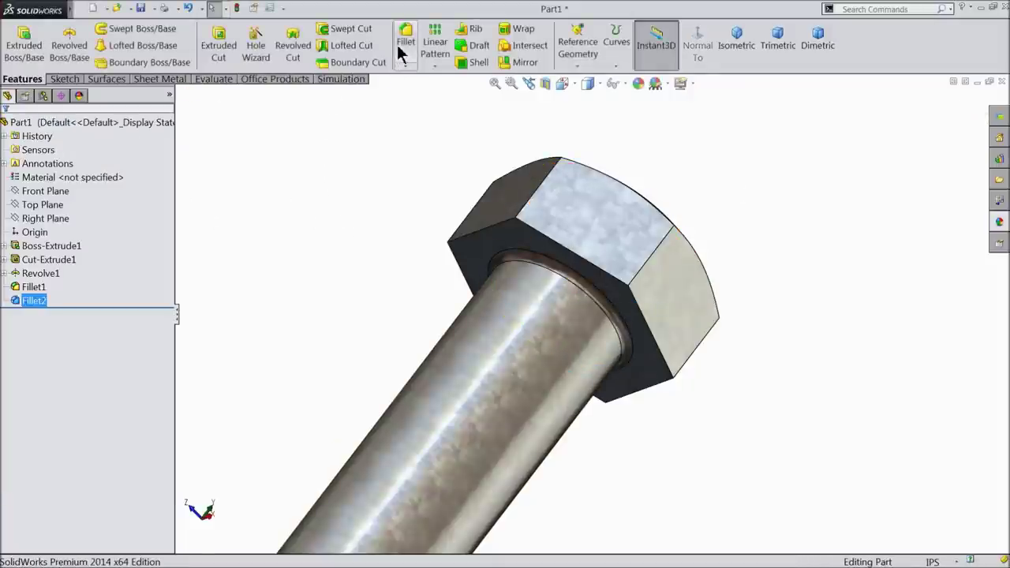
# Fillet the hex head's edge loop with a 0.01 in radius
pyautogui.click(404, 48)
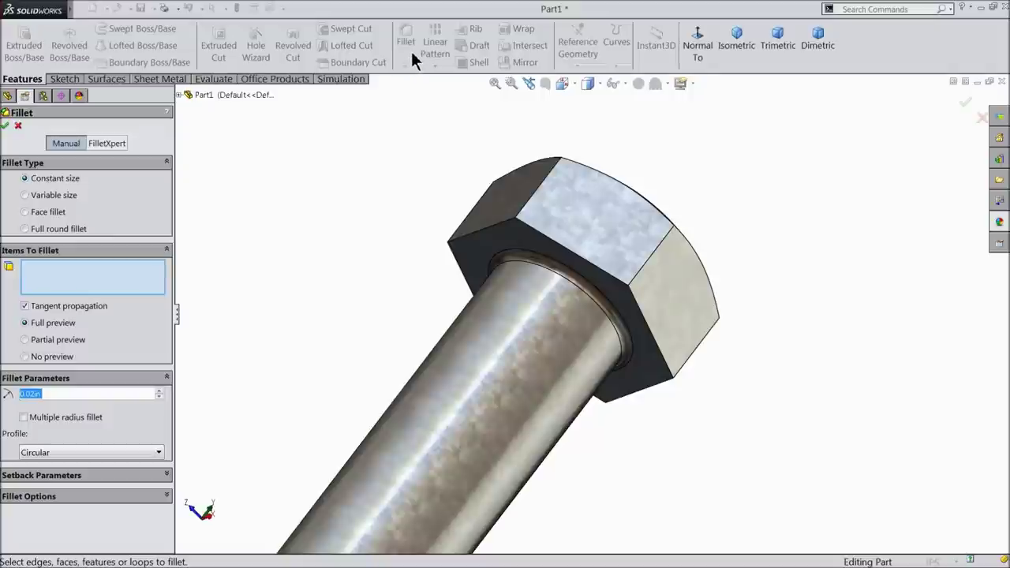
pyautogui.write('0.01')
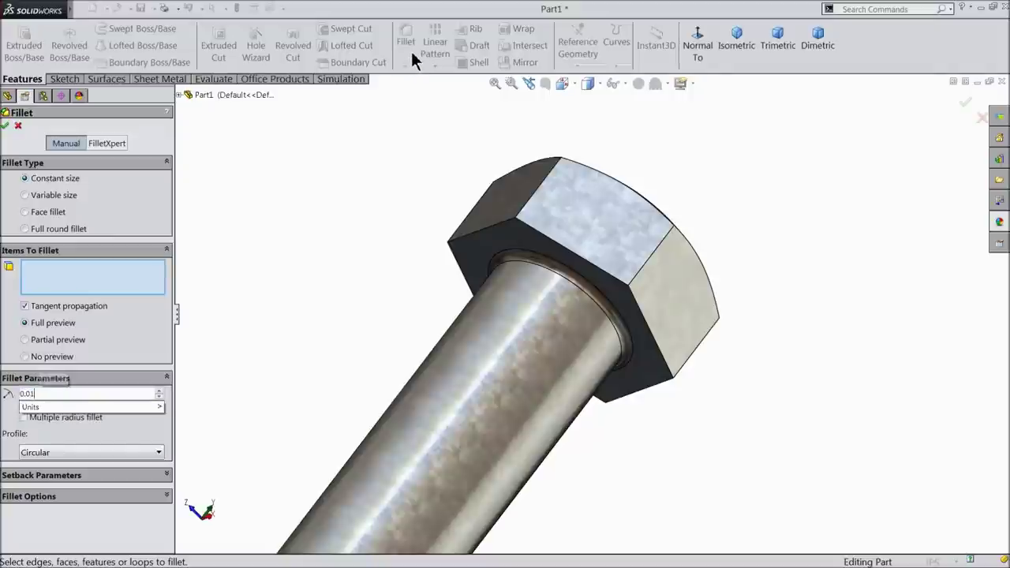
pyautogui.press('Return')
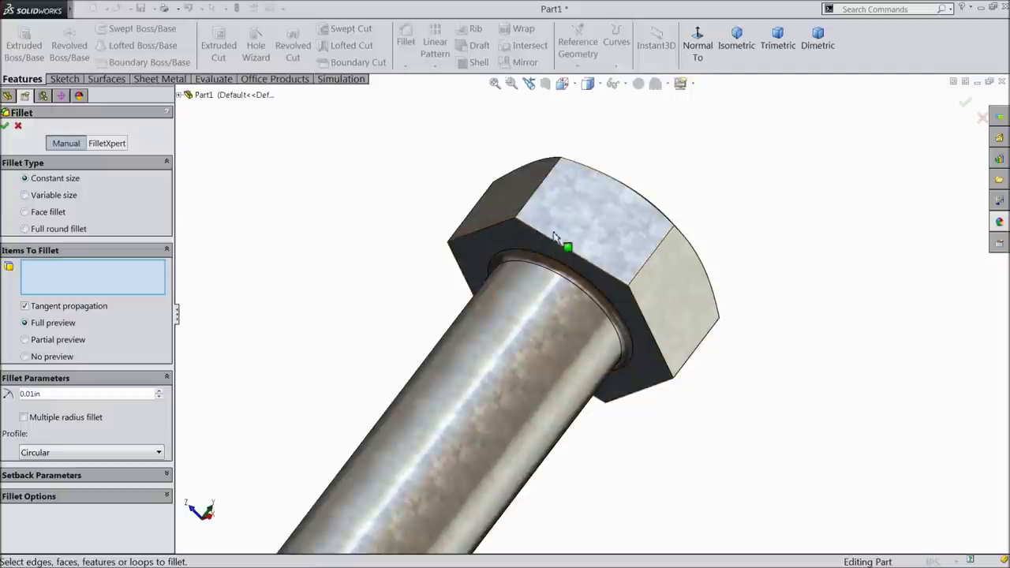
pyautogui.click(533, 191)
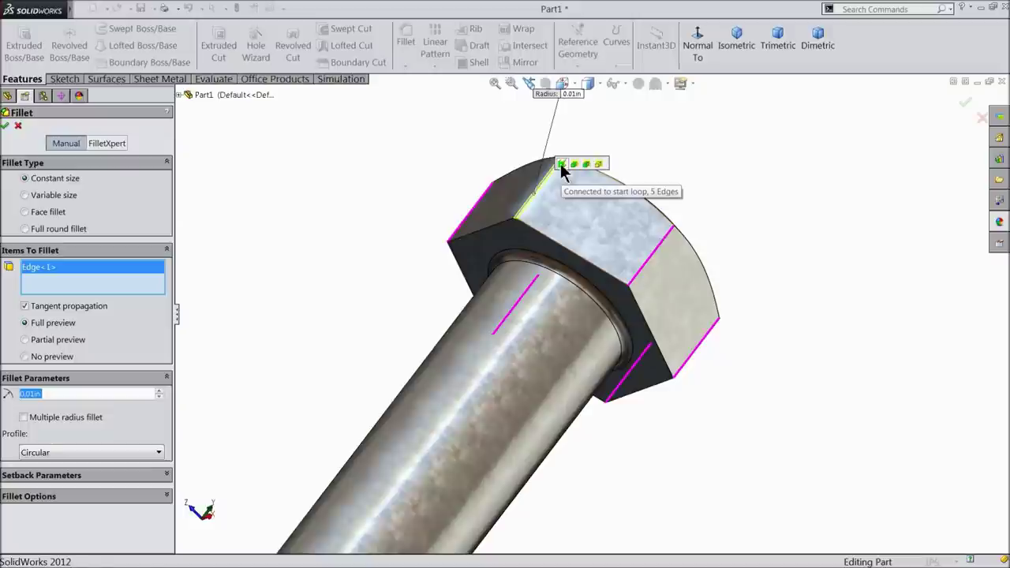
pyautogui.click(561, 164)
pyautogui.moveTo(417, 192)
pyautogui.mouseDown(button='middle')
pyautogui.moveTo(453, 214)
pyautogui.moveTo(505, 336)
pyautogui.mouseUp(button='middle')
pyautogui.scroll(-3, 440, 350)
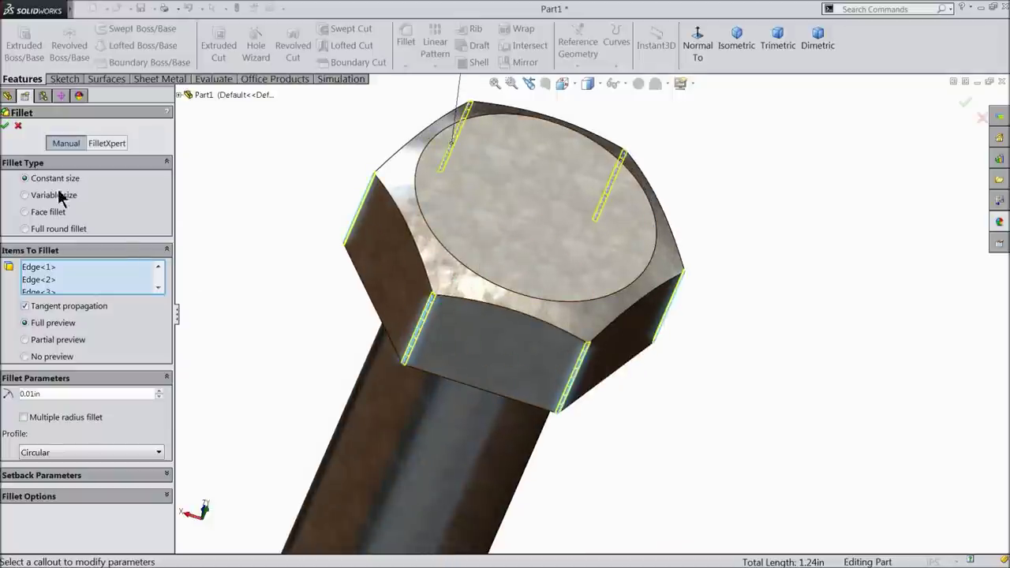
pyautogui.click(6, 126)
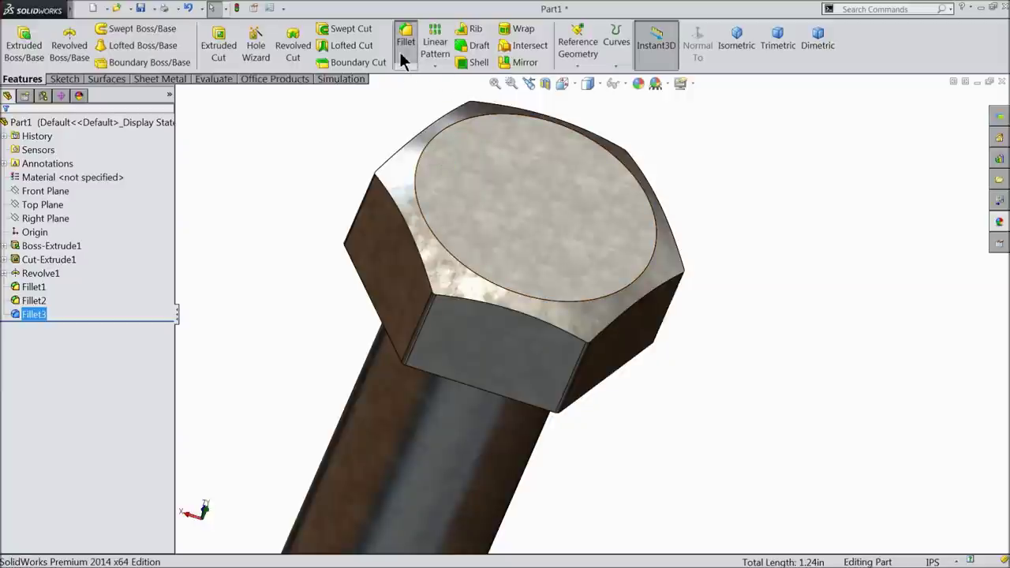
# Apply a 0.005 in fillet to the hex head's top face and underside edge
pyautogui.click(404, 43)
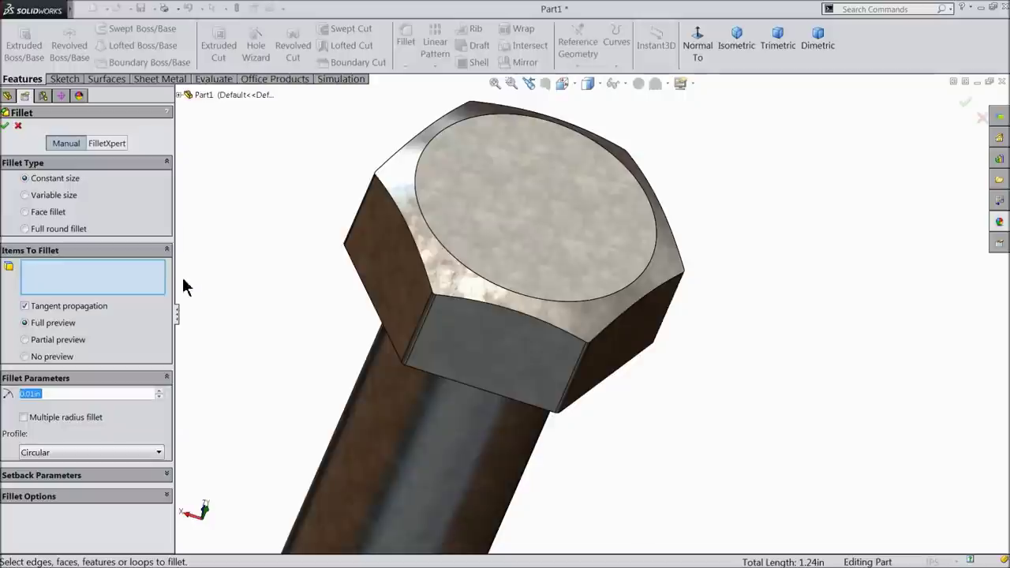
pyautogui.write('0.00')
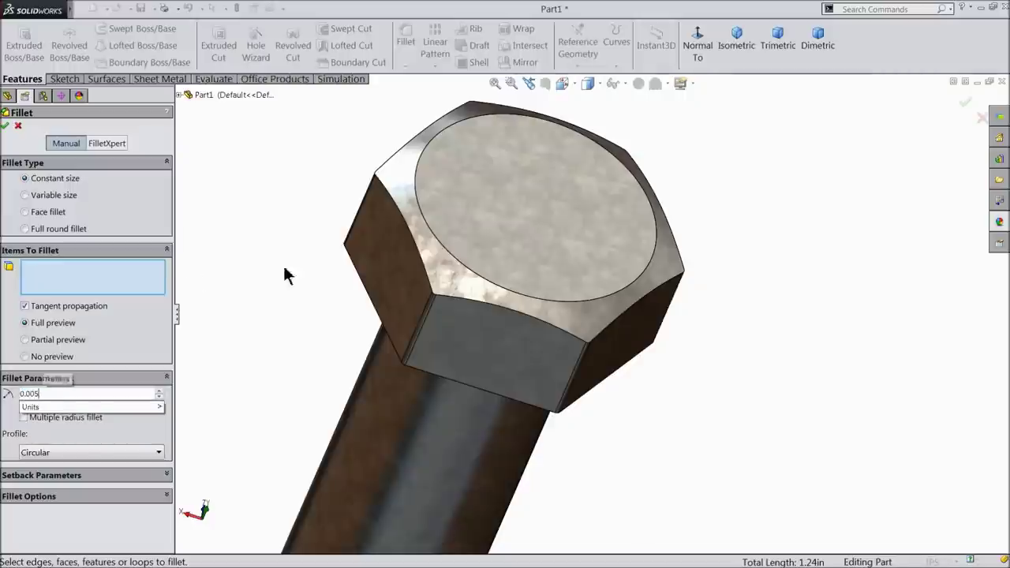
pyautogui.write('5')
pyautogui.press('Return')
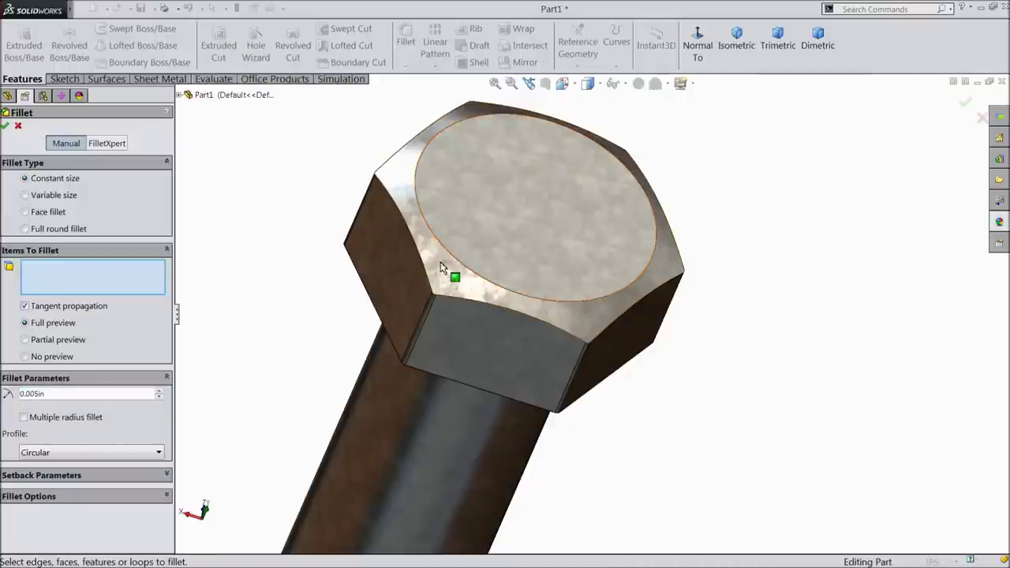
pyautogui.click(440, 268)
pyautogui.scroll(-3, 534, 400)
pyautogui.moveTo(534, 401)
pyautogui.mouseDown(button='middle')
pyautogui.moveTo(566, 219)
pyautogui.moveTo(457, 293)
pyautogui.mouseUp(button='middle')
pyautogui.scroll(3, 458, 292)
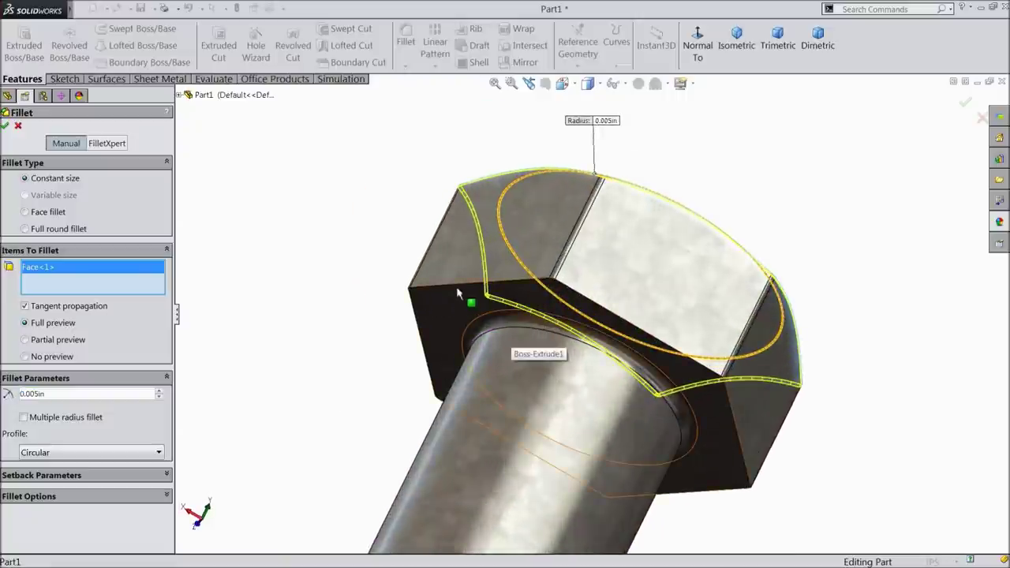
pyautogui.click(459, 292)
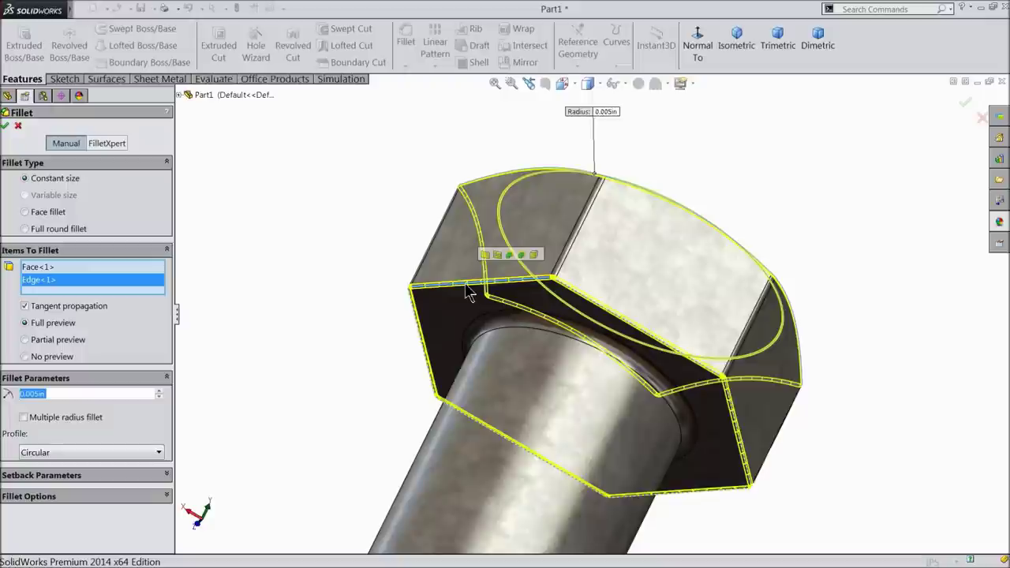
pyautogui.click(6, 126)
# Start another fillet but cancel it without adding any rounding
pyautogui.click(405, 47)
pyautogui.scroll(3, 311, 261)
pyautogui.scroll(2, 385, 296)
pyautogui.scroll(1, 537, 414)
pyautogui.scroll(-2, 537, 414)
pyautogui.scroll(-2, 566, 446)
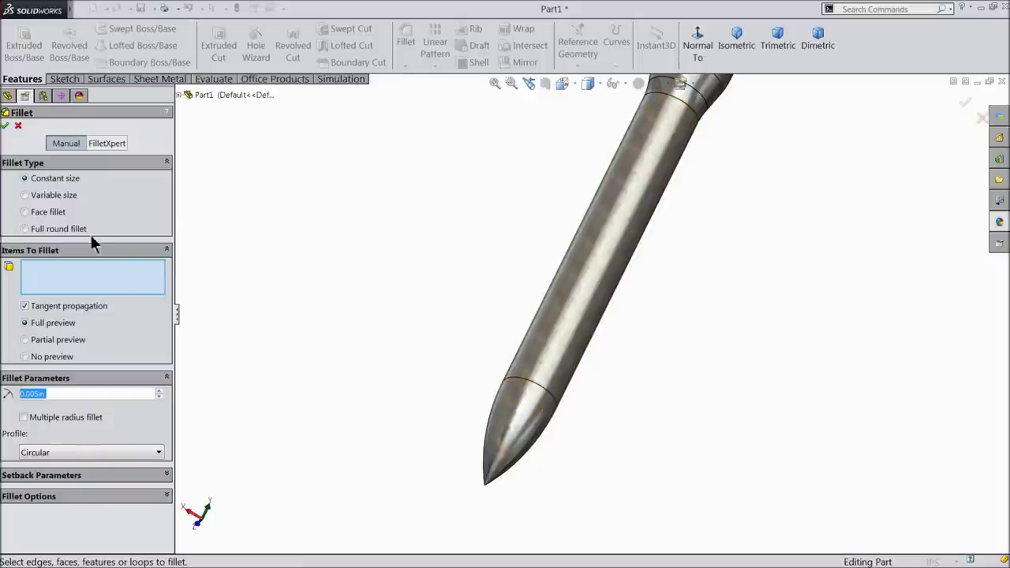
pyautogui.click(18, 128)
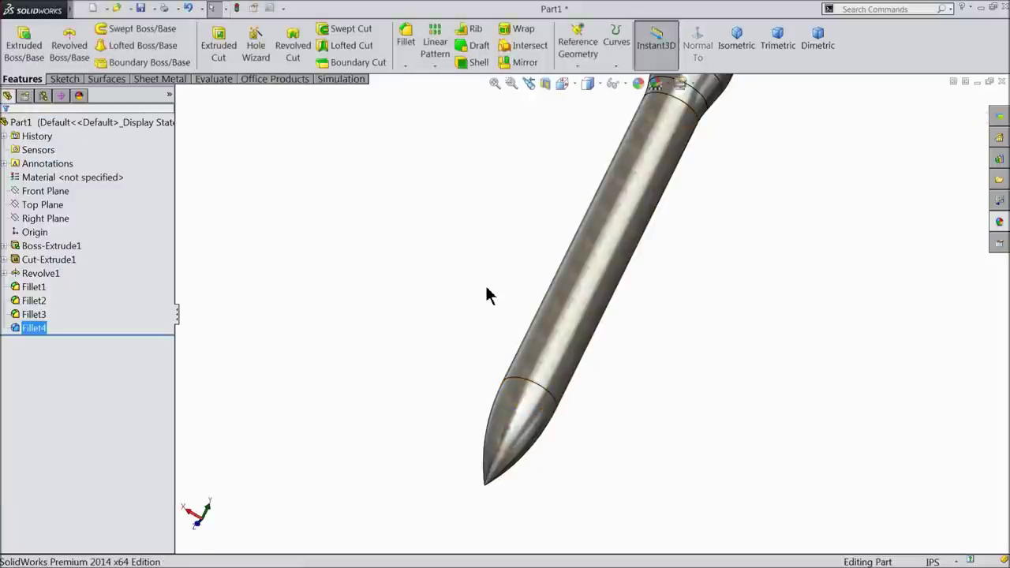
# Create Plane1 offset 3.00 in from the Top Plane, flipped down toward the pointed tip
pyautogui.scroll(2, 485, 284)
pyautogui.moveTo(549, 239)
pyautogui.mouseDown(button='middle')
pyautogui.moveTo(516, 307)
pyautogui.moveTo(506, 277)
pyautogui.moveTo(700, 213)
pyautogui.moveTo(638, 263)
pyautogui.moveTo(627, 315)
pyautogui.mouseUp(button='middle')
pyautogui.click(512, 282)
pyautogui.scroll(3, 519, 282)
pyautogui.scroll(-1, 626, 316)
pyautogui.scroll(-2, 627, 315)
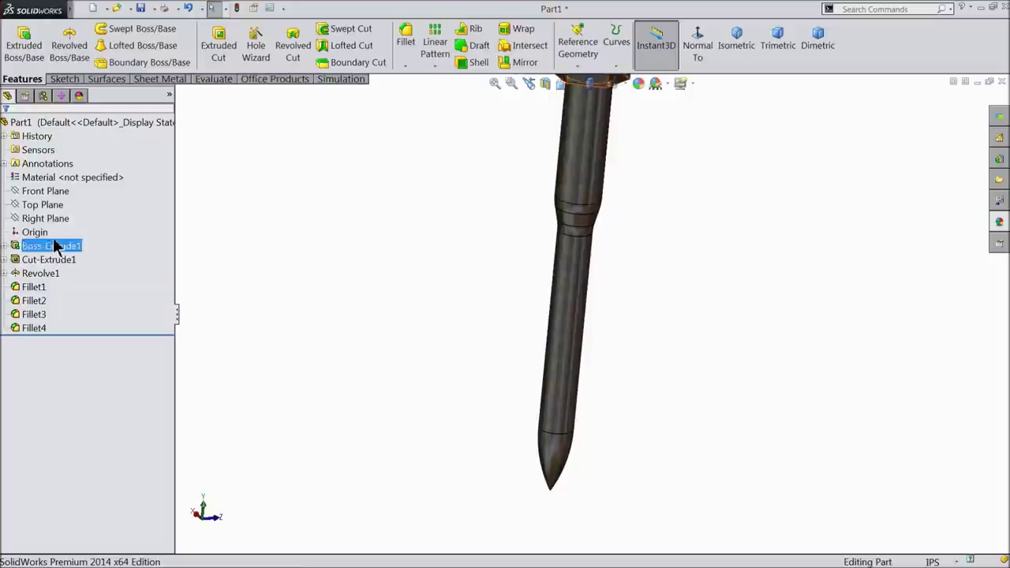
pyautogui.click(40, 205)
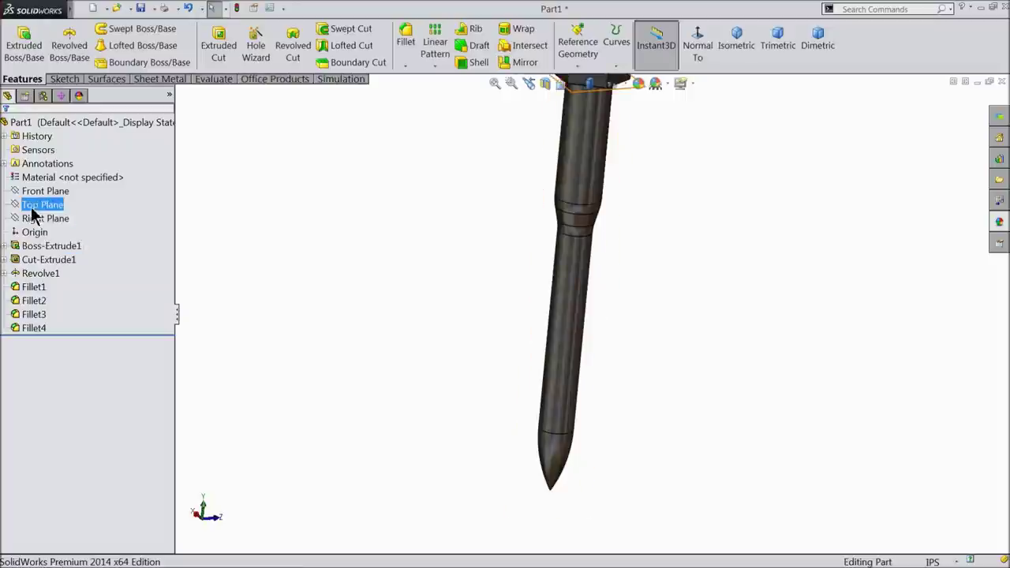
pyautogui.click(579, 52)
pyautogui.click(584, 80)
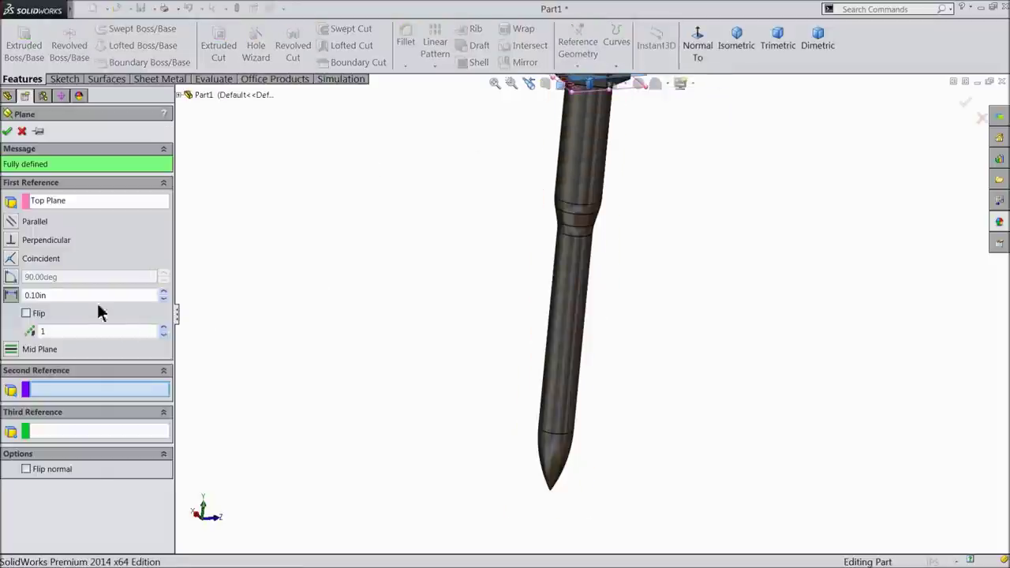
pyautogui.moveTo(51, 295); pyautogui.dragTo(18, 302)
pyautogui.write('3')
pyautogui.press('Return')
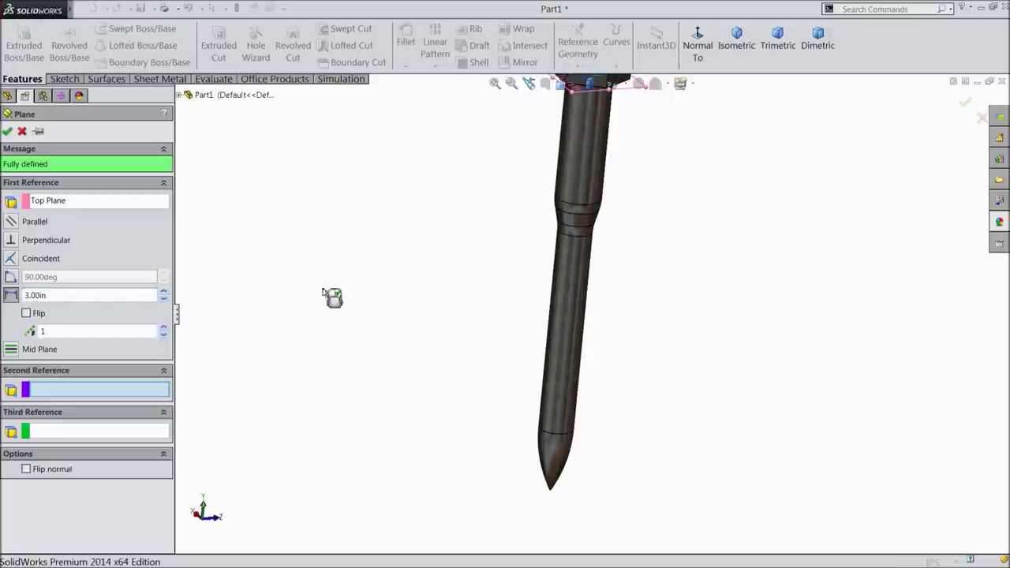
pyautogui.click(26, 313)
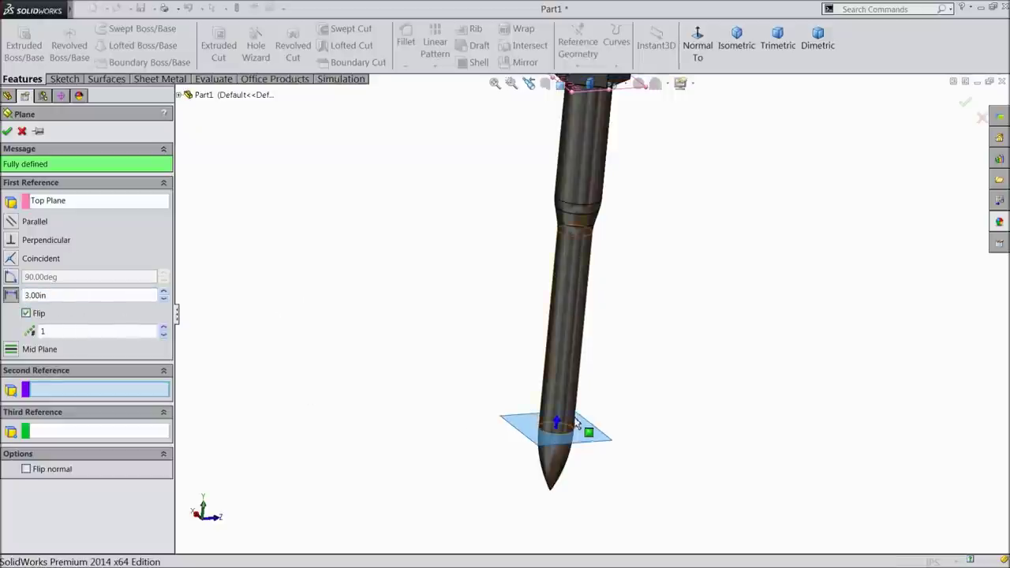
pyautogui.scroll(-2, 576, 433)
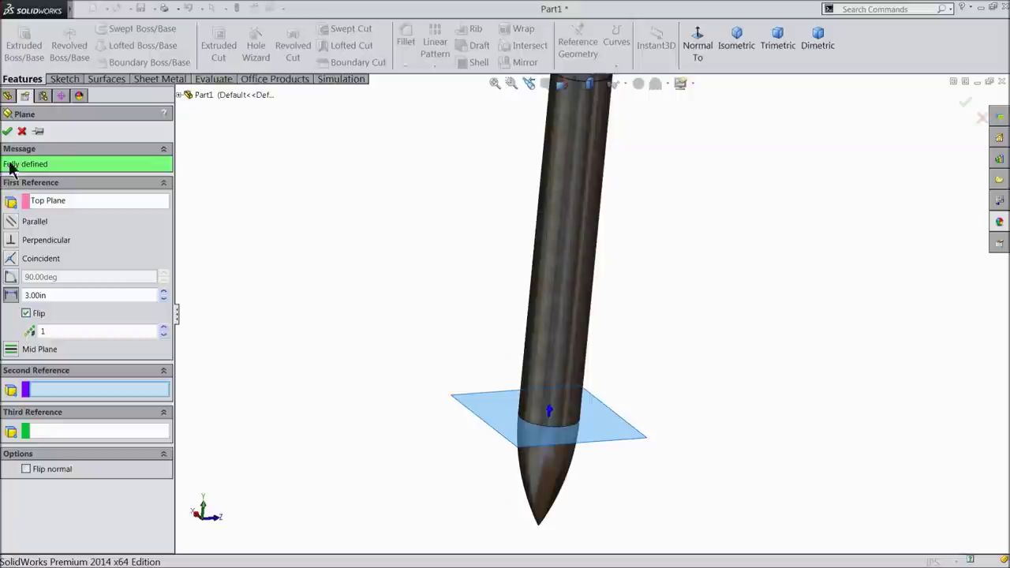
pyautogui.click(8, 132)
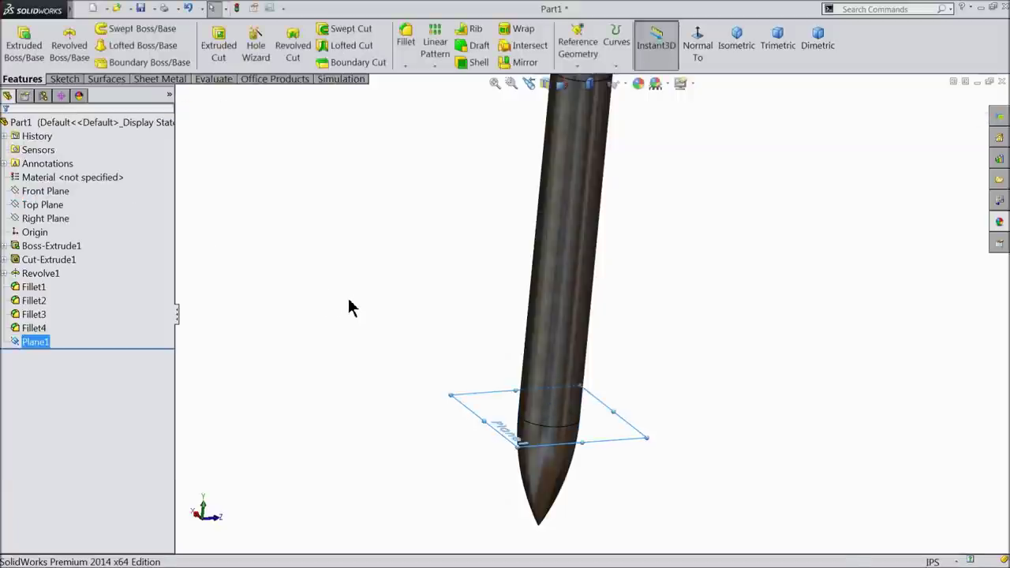
# Select Plane1 near the bolt tip and start a new sketch on it
pyautogui.click(351, 308)
pyautogui.moveTo(354, 305)
pyautogui.mouseDown(button='middle')
pyautogui.moveTo(379, 275)
pyautogui.moveTo(608, 355)
pyautogui.mouseUp(button='middle')
pyautogui.scroll(-3, 607, 355)
pyautogui.scroll(2, 561, 390)
pyautogui.scroll(2, 656, 295)
pyautogui.scroll(-2, 719, 150)
pyautogui.moveTo(596, 384)
pyautogui.mouseDown(button='middle')
pyautogui.moveTo(582, 343)
pyautogui.moveTo(516, 397)
pyautogui.mouseUp(button='middle')
pyautogui.scroll(-3, 460, 435)
pyautogui.click(466, 437)
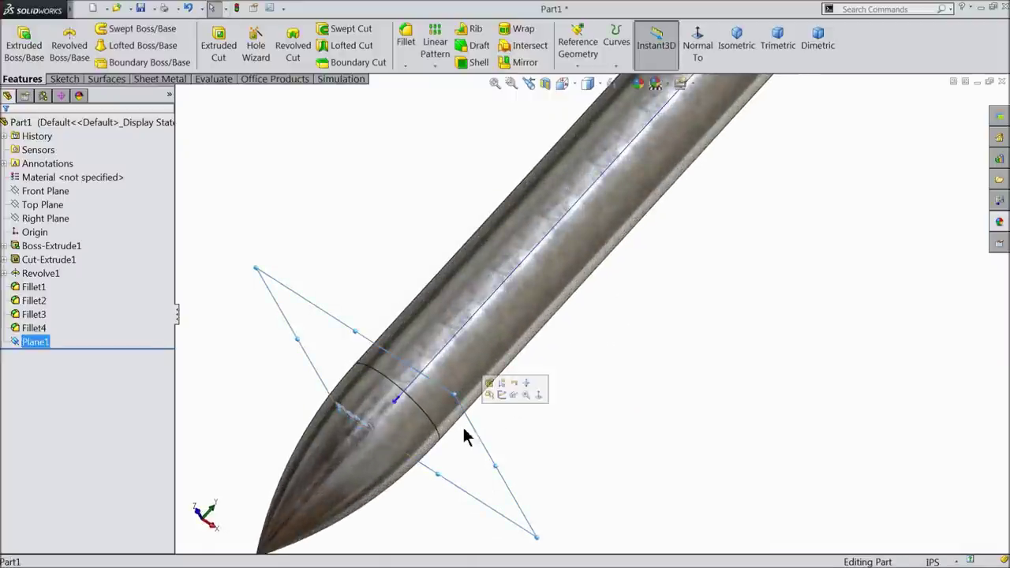
pyautogui.click(502, 395)
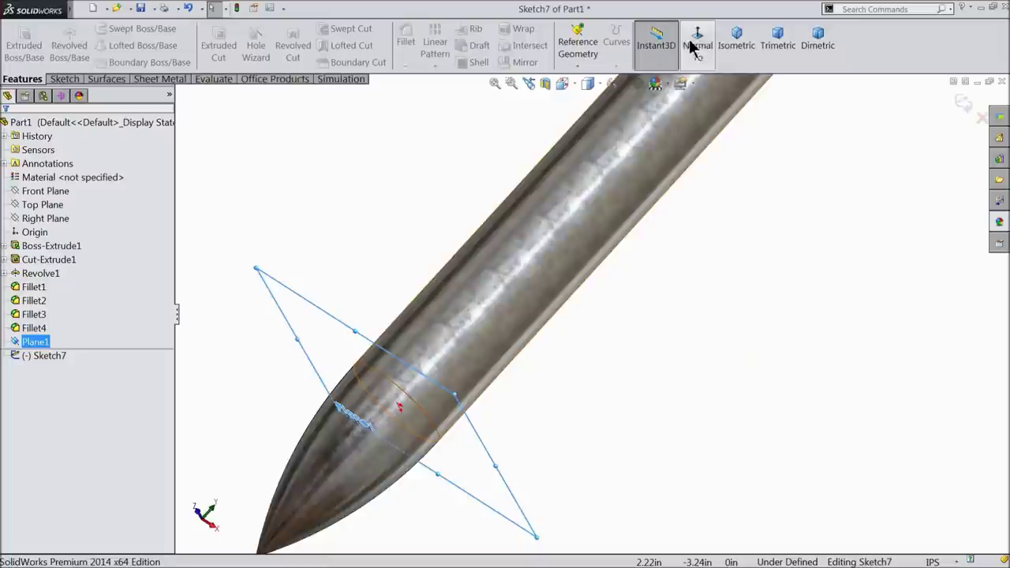
# View Plane1 face-on and draw a circle centred on the origin
pyautogui.click(691, 47)
pyautogui.click(691, 49)
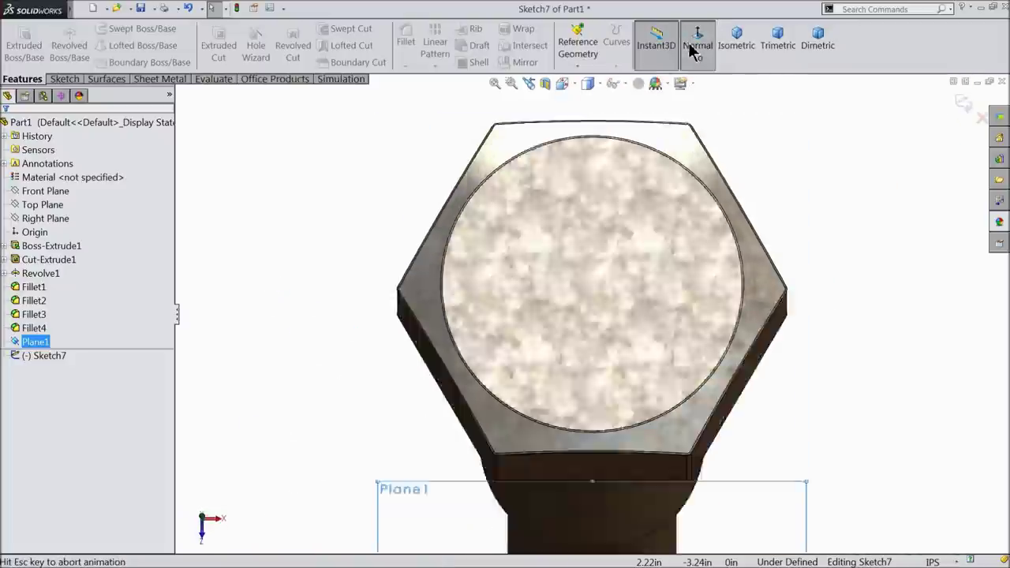
pyautogui.click(63, 79)
pyautogui.click(114, 28)
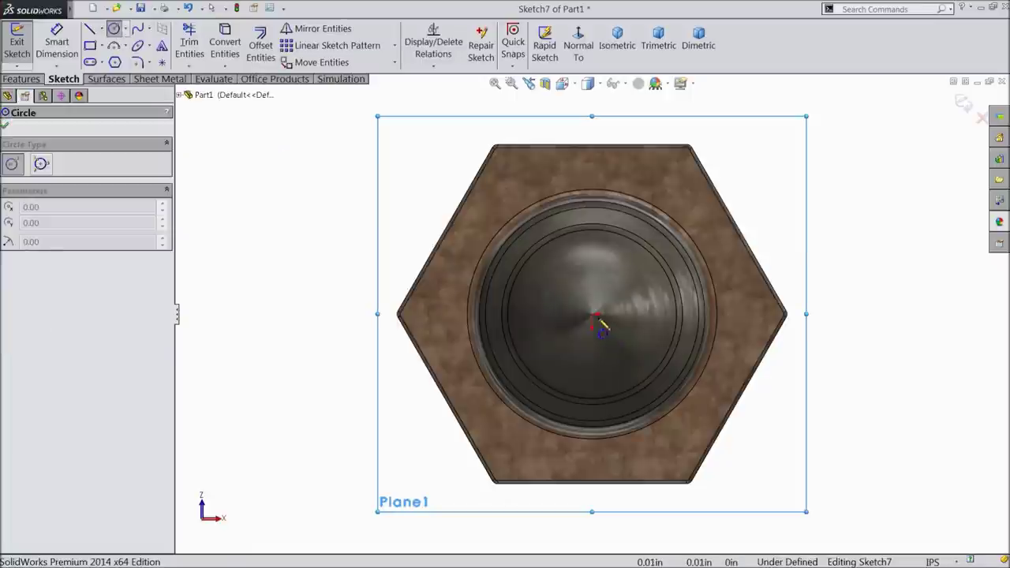
pyautogui.click(593, 316)
pyautogui.click(541, 259)
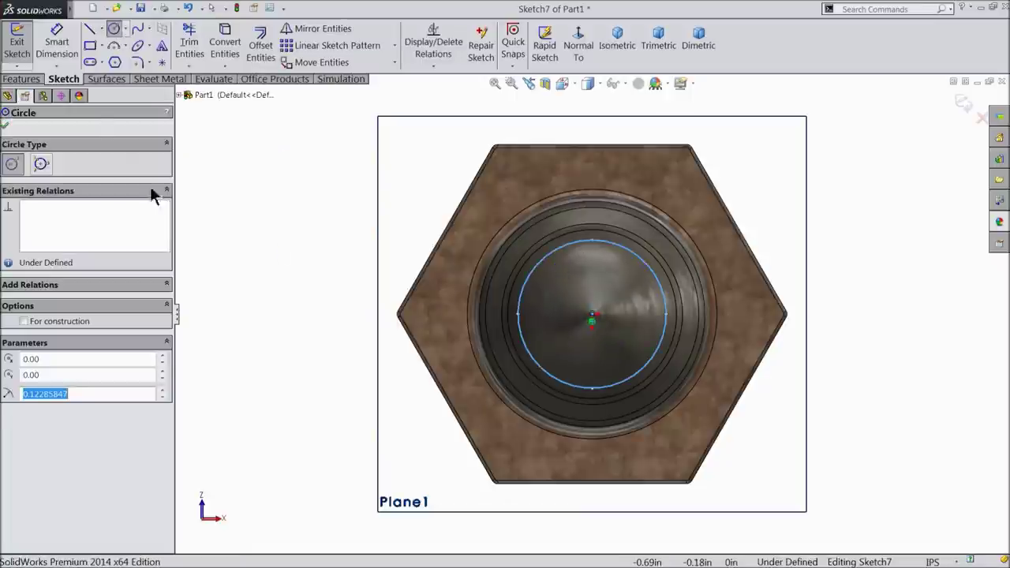
# Dimension the circle to 0.28 in diameter and exit the sketch
pyautogui.click(57, 41)
pyautogui.click(519, 308)
pyautogui.click(333, 304)
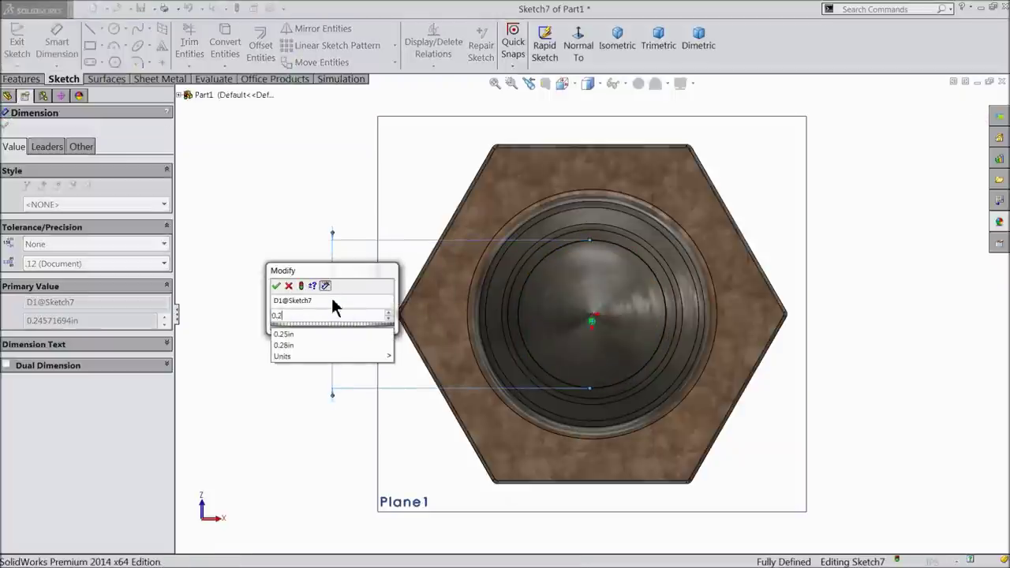
pyautogui.click(276, 285)
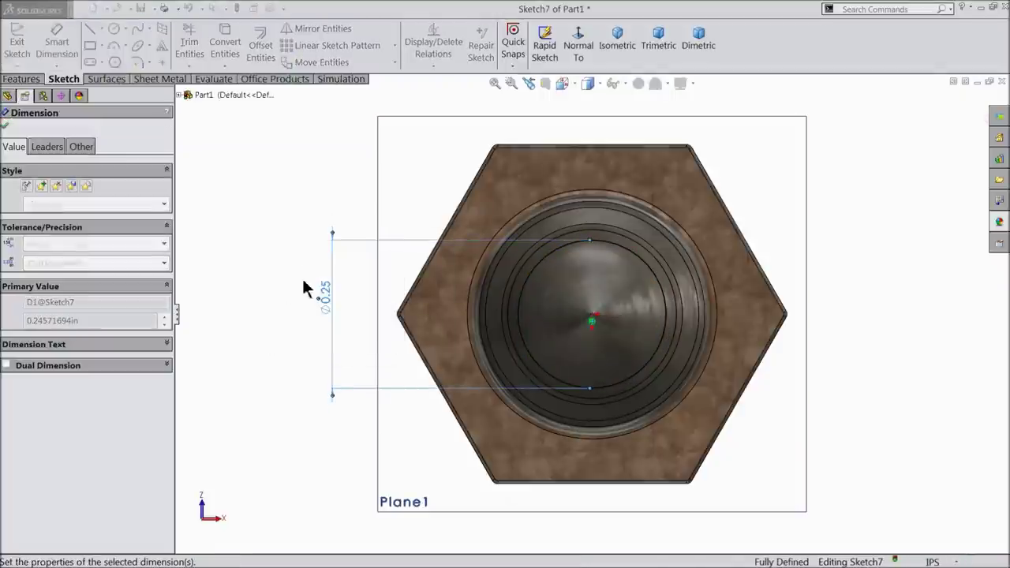
pyautogui.click(5, 126)
pyautogui.click(963, 101)
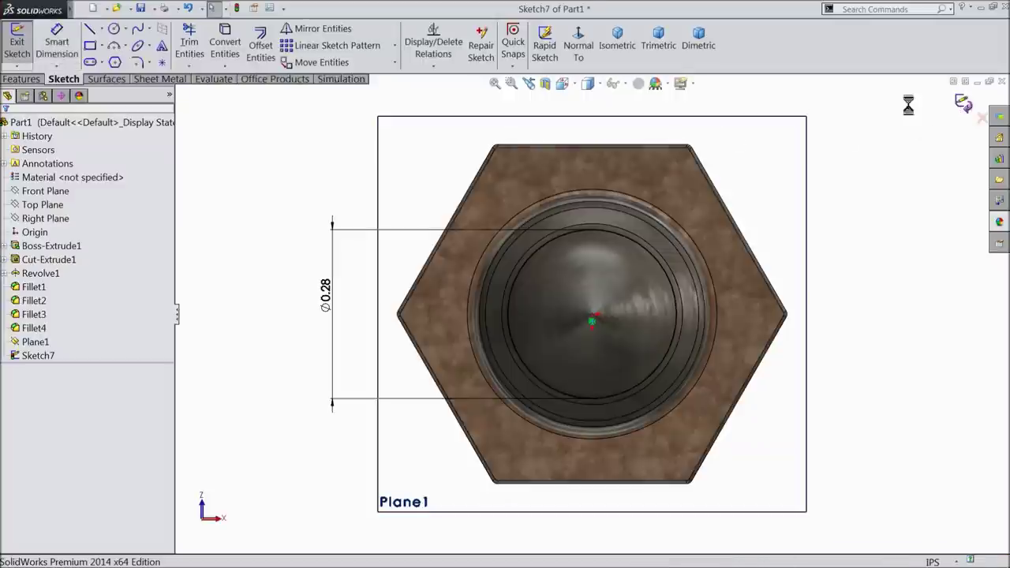
pyautogui.click(21, 79)
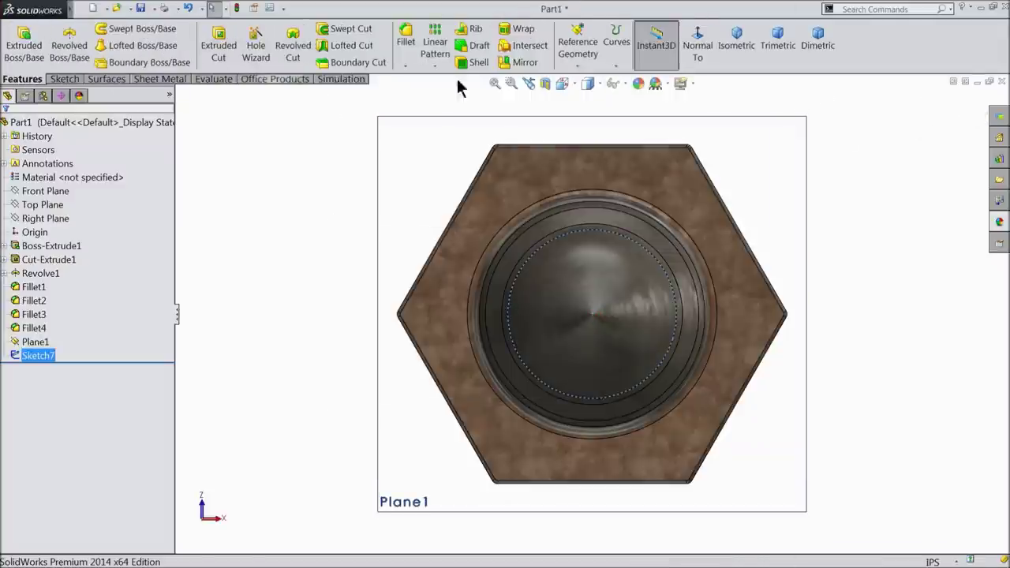
# Create a counterclockwise helix from Sketch7's circle: 0.125 in pitch, 14 revolutions, 90° start
pyautogui.click(617, 66)
pyautogui.click(636, 165)
pyautogui.hotkey('ctrl', '7')
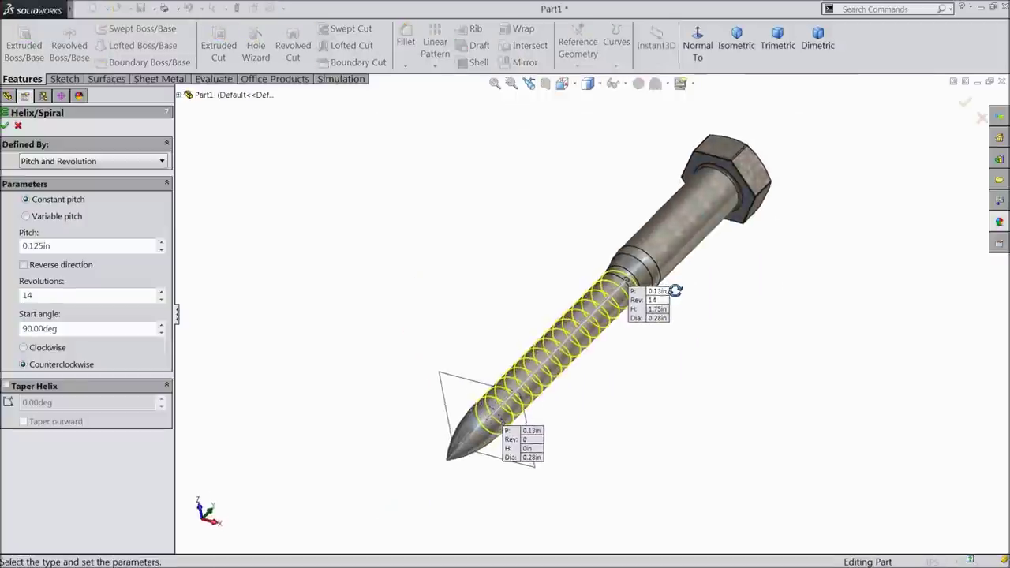
pyautogui.scroll(-3, 604, 385)
pyautogui.click(70, 161)
pyautogui.click(69, 176)
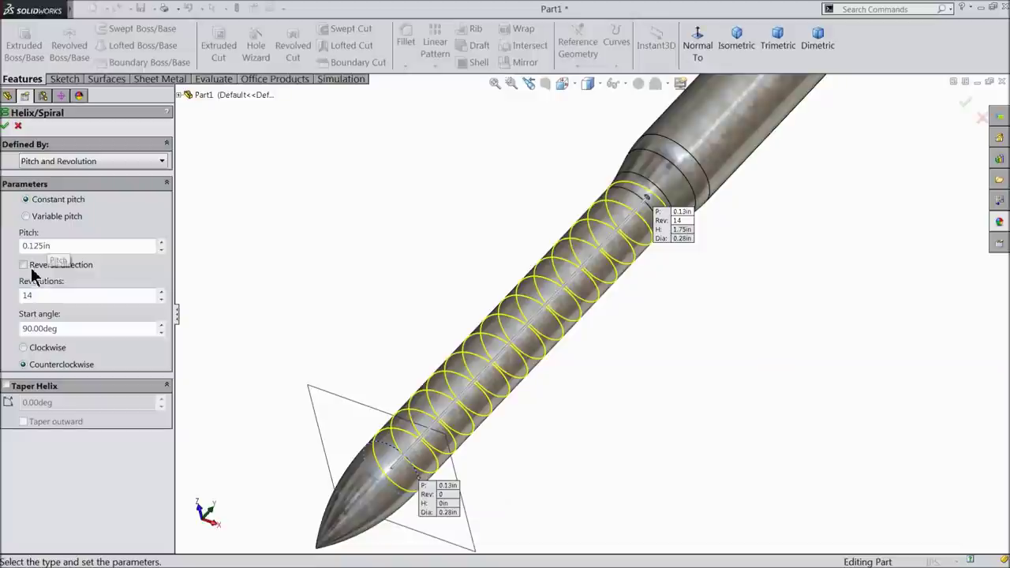
pyautogui.click(24, 266)
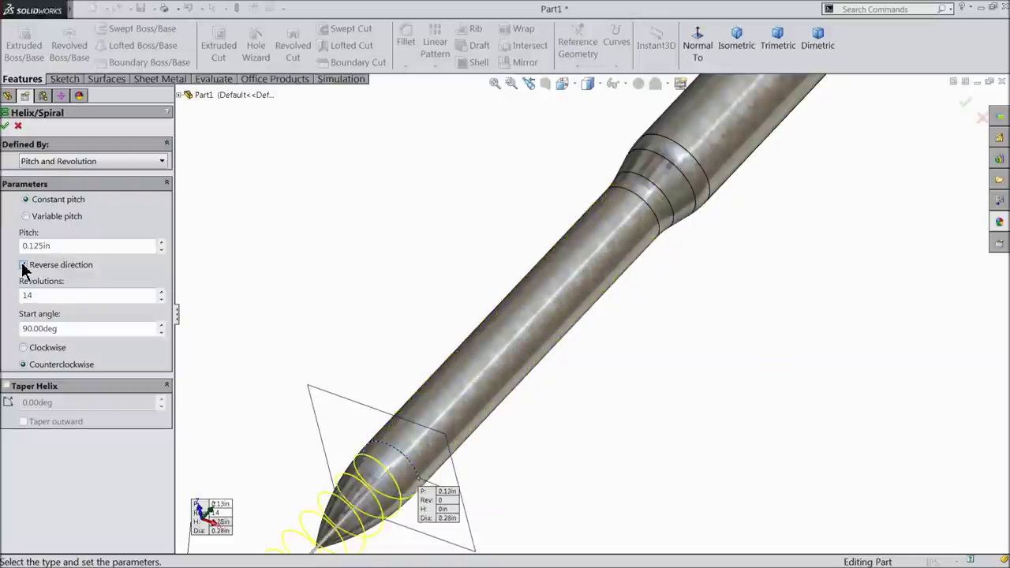
pyautogui.click(24, 266)
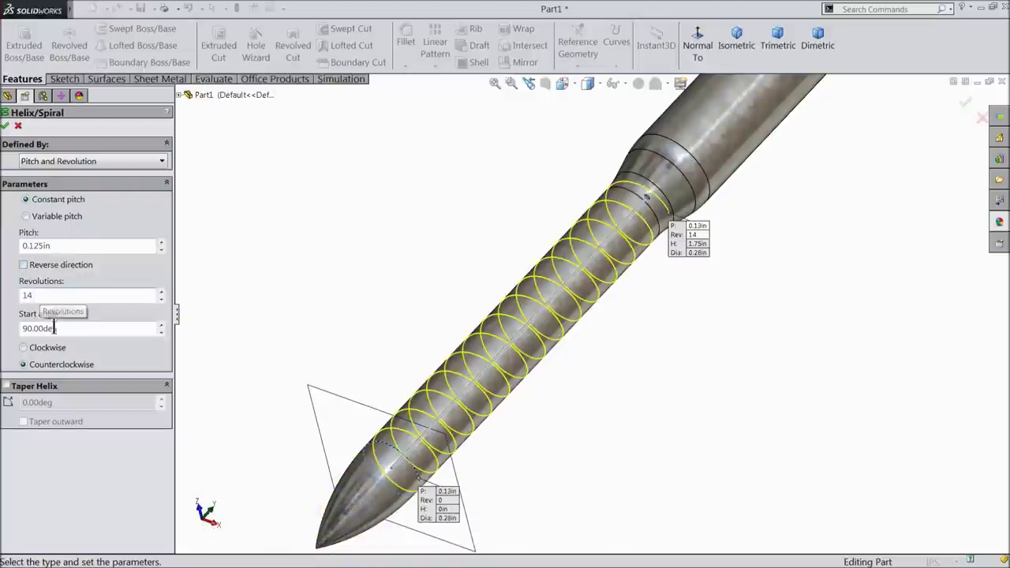
pyautogui.click(5, 127)
pyautogui.click(289, 211)
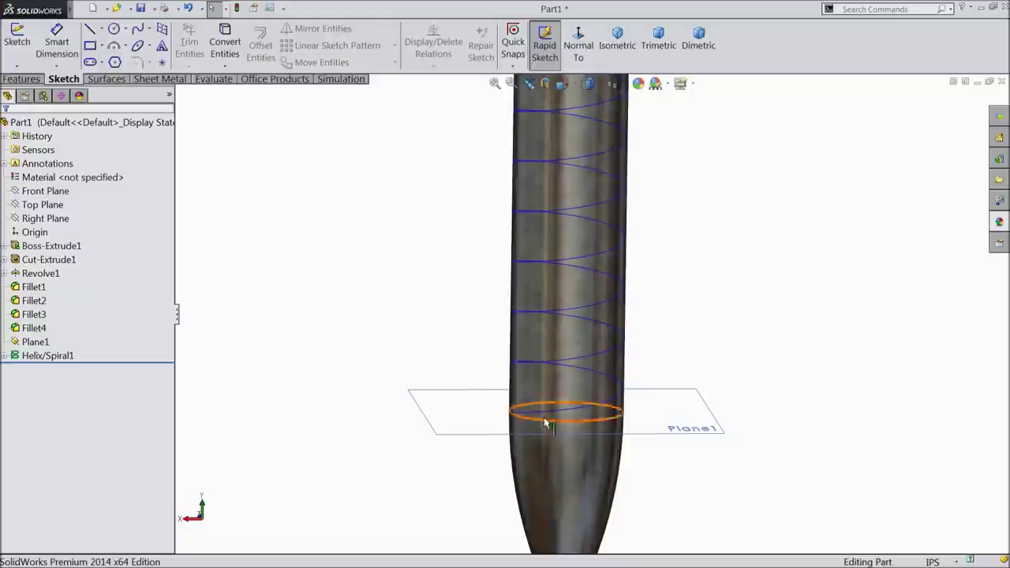
# Start a sketch on the Front Plane and view it face-on
pyautogui.click(31, 192)
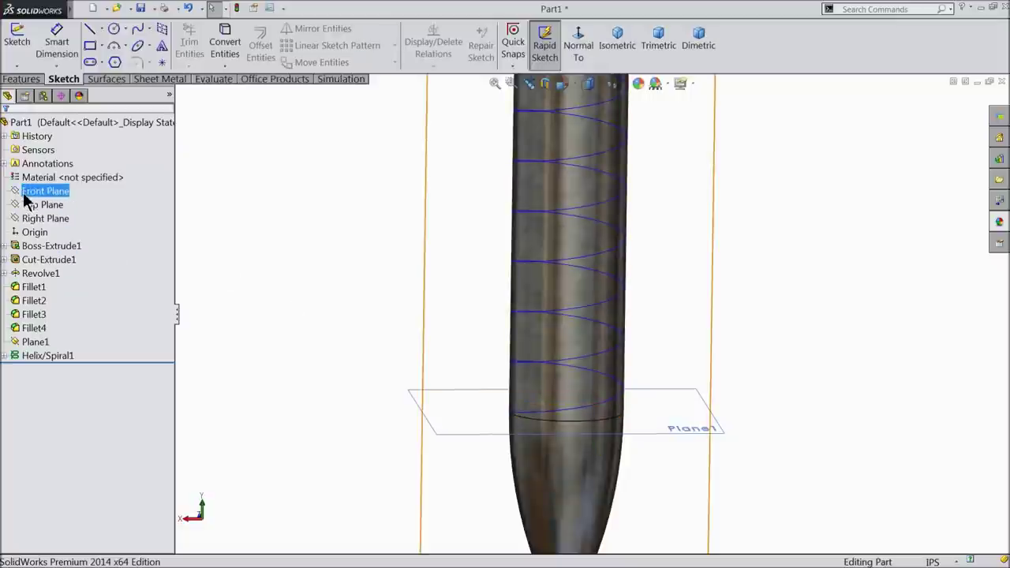
pyautogui.click(30, 179)
pyautogui.click(581, 52)
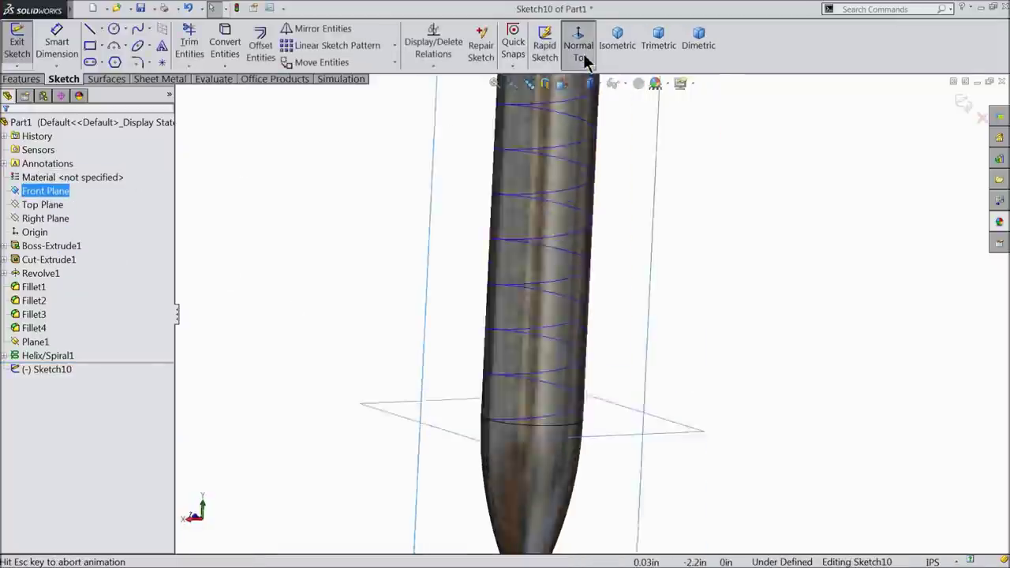
pyautogui.scroll(-3, 593, 422)
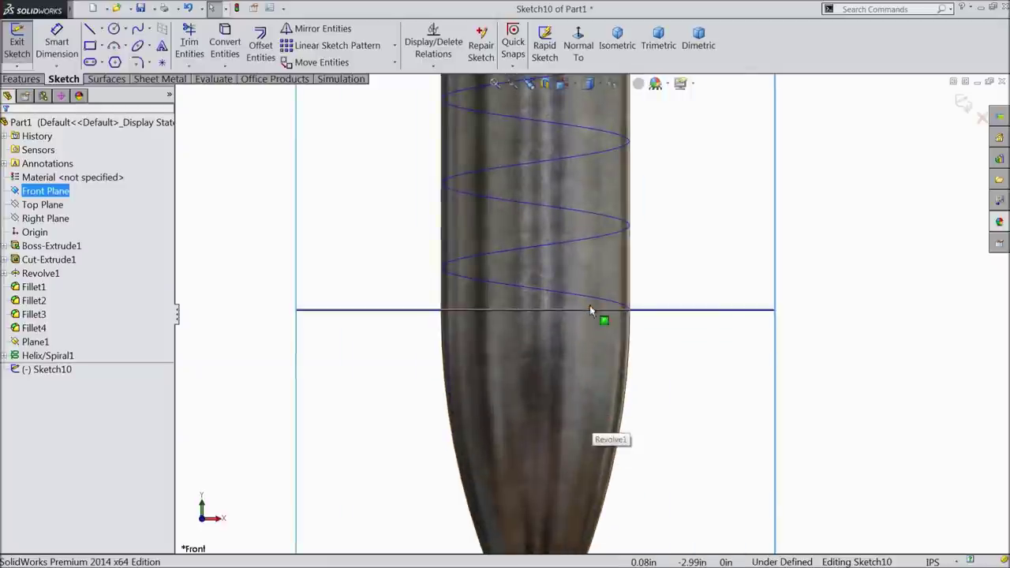
pyautogui.click(578, 47)
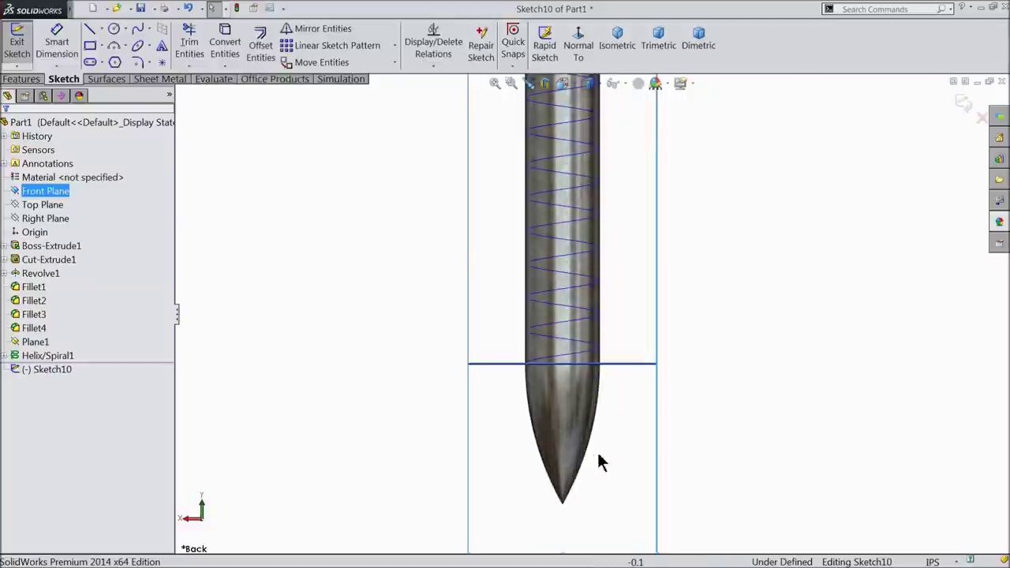
pyautogui.scroll(-3, 574, 399)
pyautogui.scroll(-2, 481, 316)
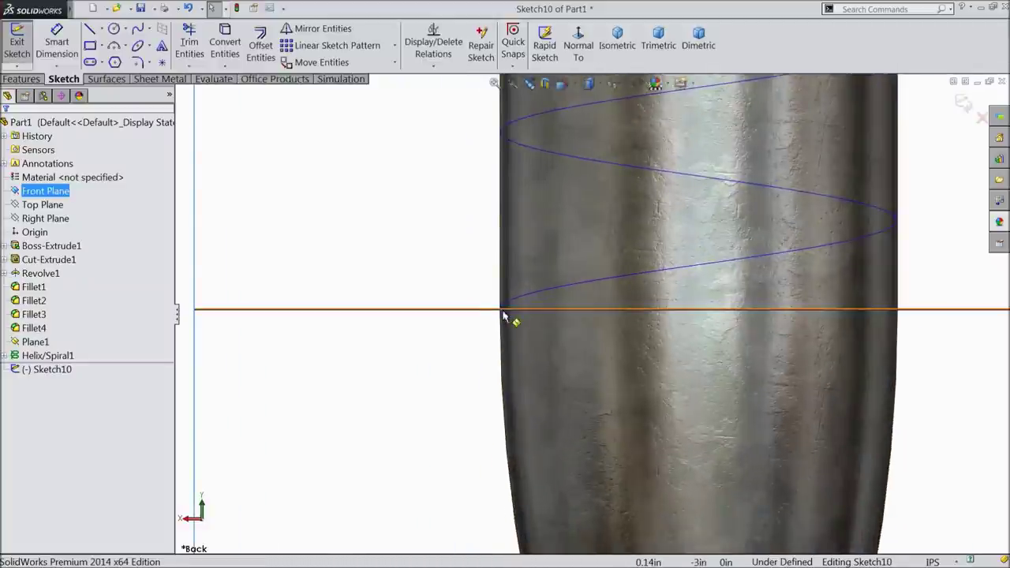
# Draw a closed triangle with a vertical right side and a left-pointing tip
pyautogui.click(90, 30)
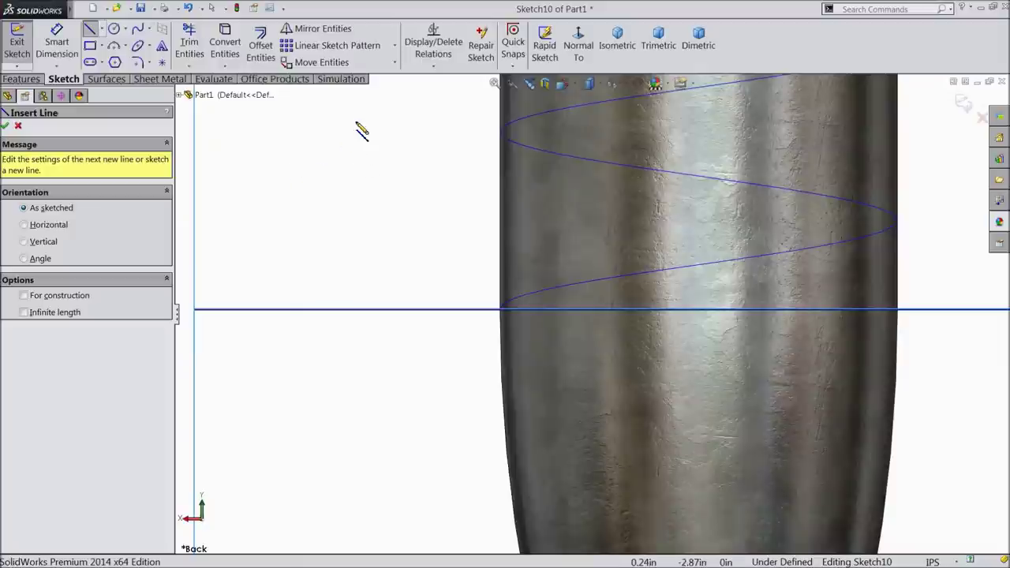
pyautogui.click(368, 107)
pyautogui.click(233, 176)
pyautogui.click(368, 228)
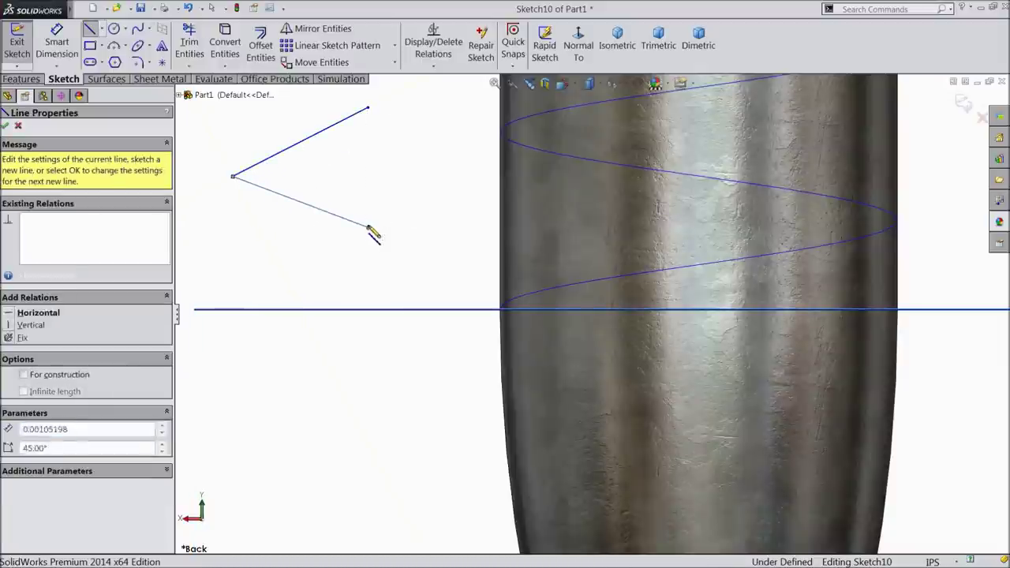
pyautogui.click(368, 107)
pyautogui.scroll(-3, 371, 150)
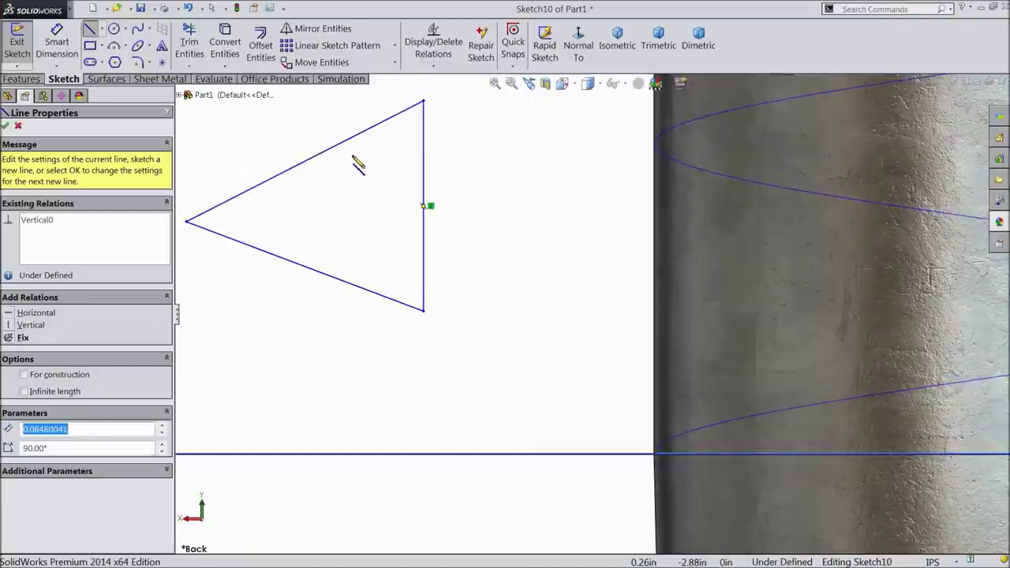
# Add a horizontal construction line from the triangle's tip to its vertical side
pyautogui.click(187, 221)
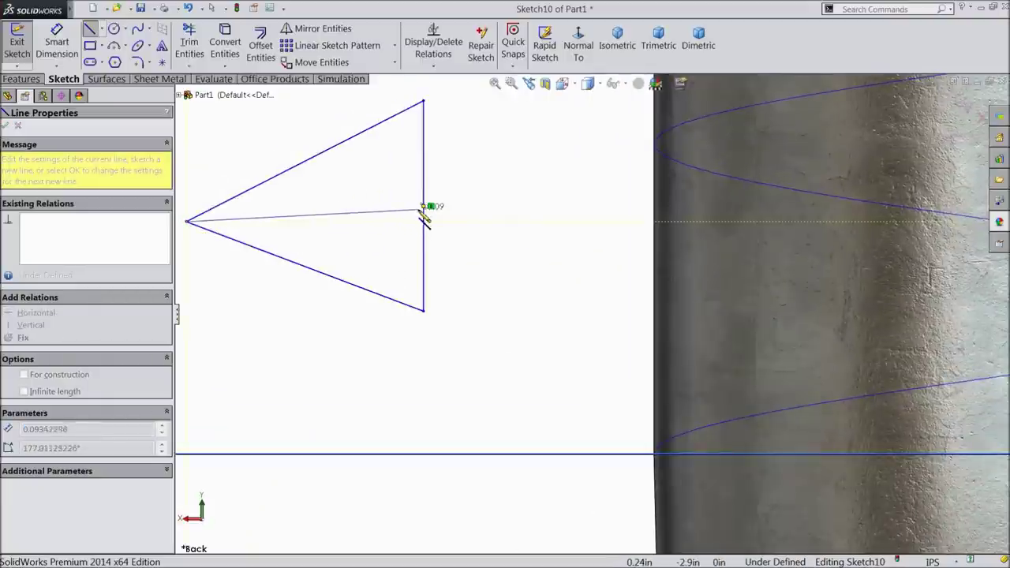
pyautogui.click(425, 206)
pyautogui.rightClick(458, 150)
pyautogui.click(489, 109)
pyautogui.click(390, 213)
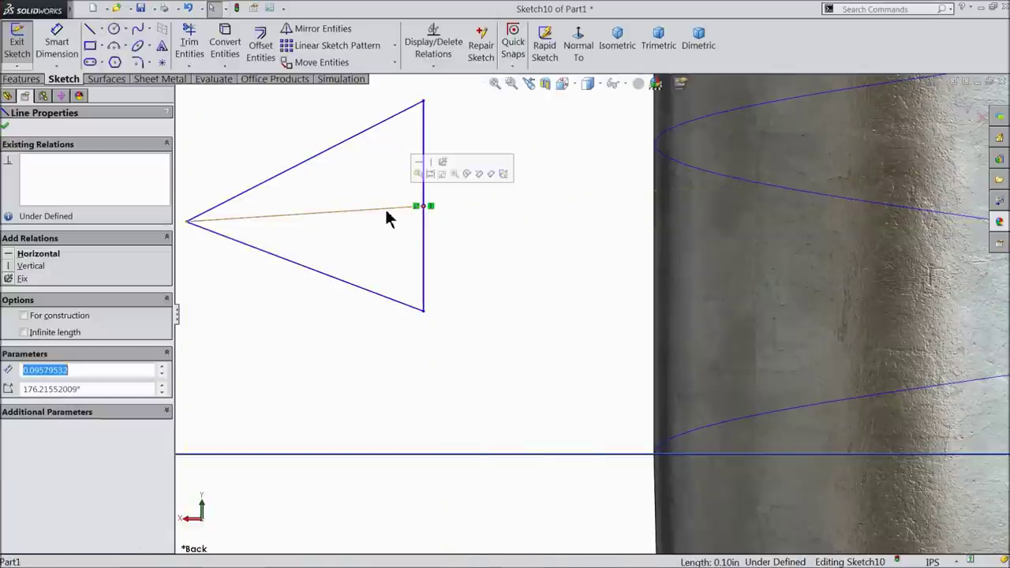
pyautogui.click(429, 176)
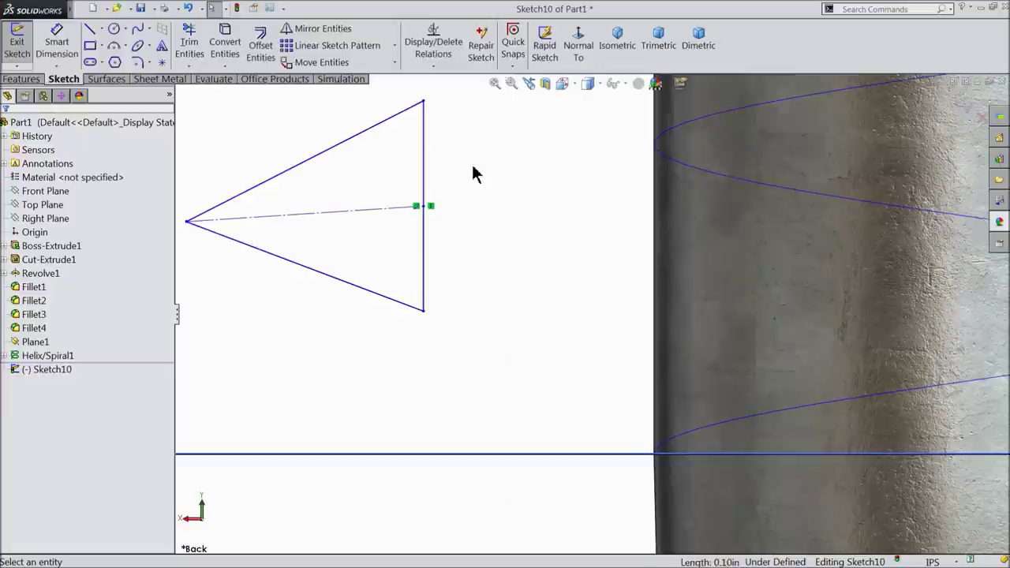
pyautogui.click(395, 209)
pyautogui.click(413, 167)
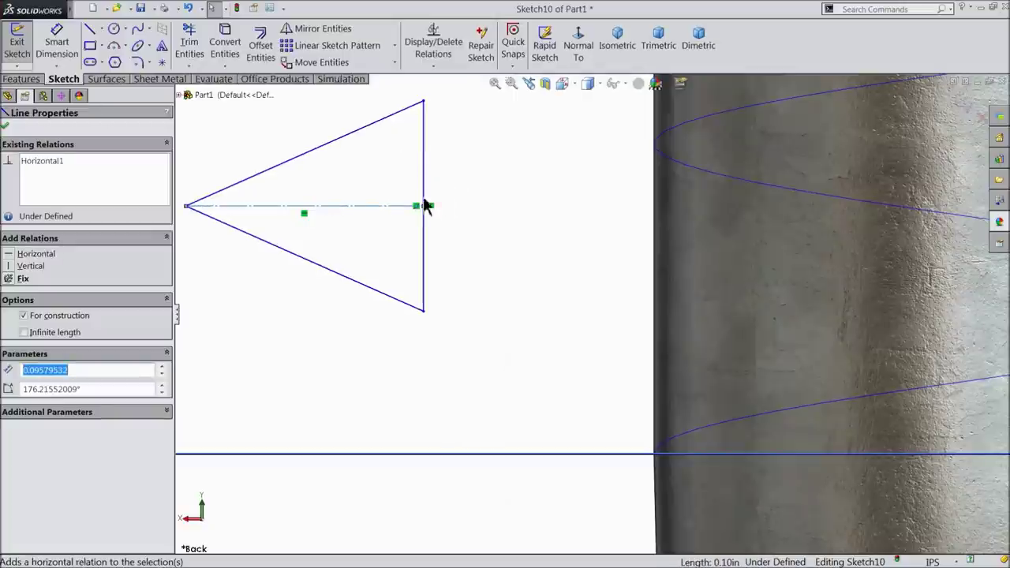
# Dimension the triangle with a 60° tip angle and a 0.0625 in vertical side
pyautogui.click(4, 127)
pyautogui.click(57, 44)
pyautogui.click(266, 175)
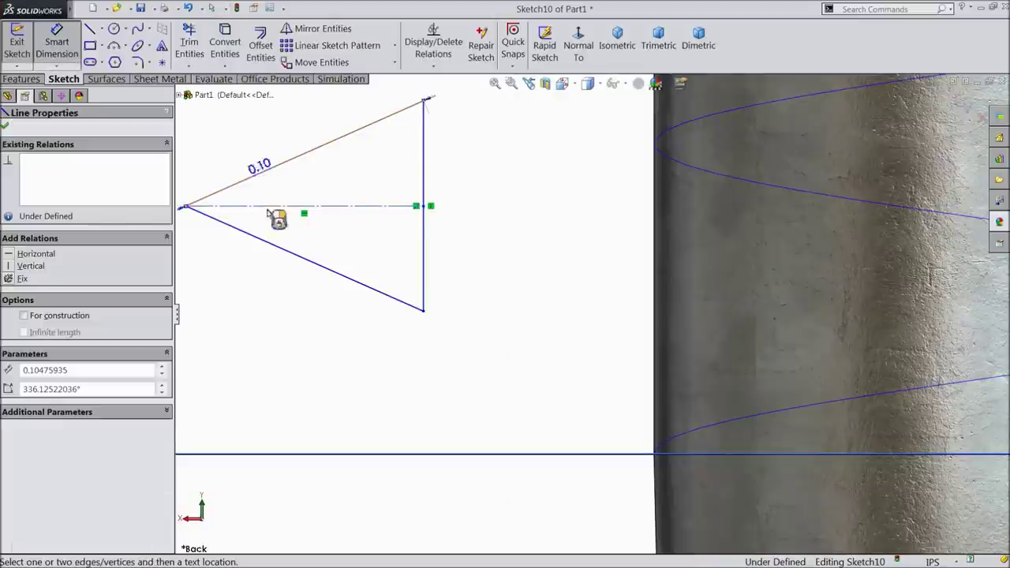
pyautogui.click(276, 247)
pyautogui.click(509, 203)
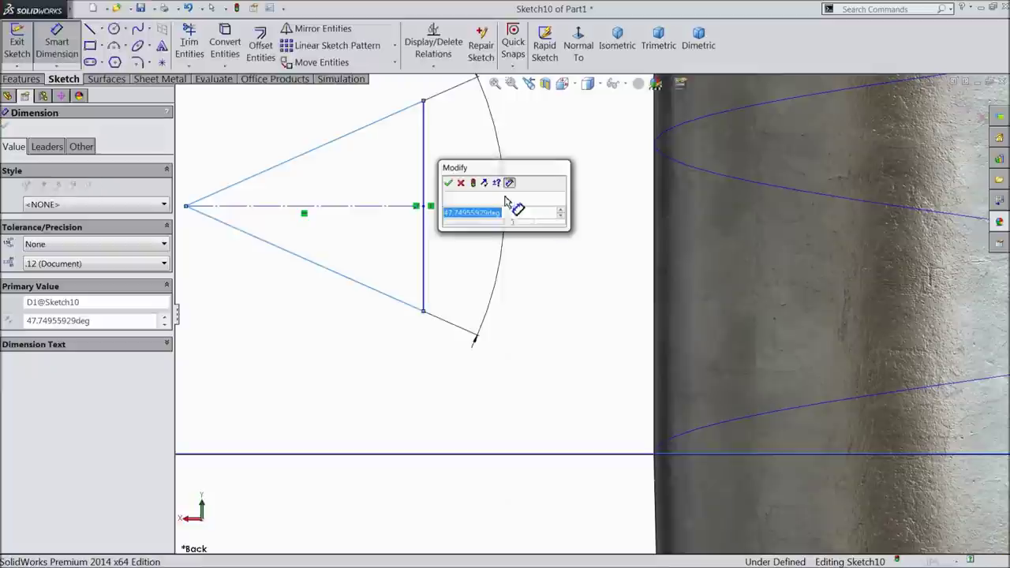
pyautogui.write('60')
pyautogui.click(447, 183)
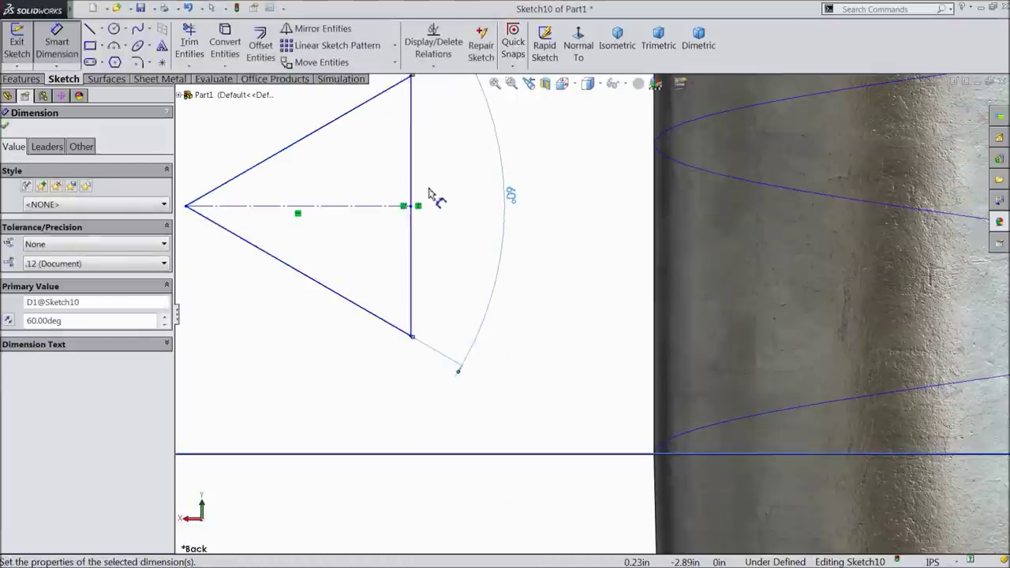
pyautogui.click(410, 194)
pyautogui.click(462, 194)
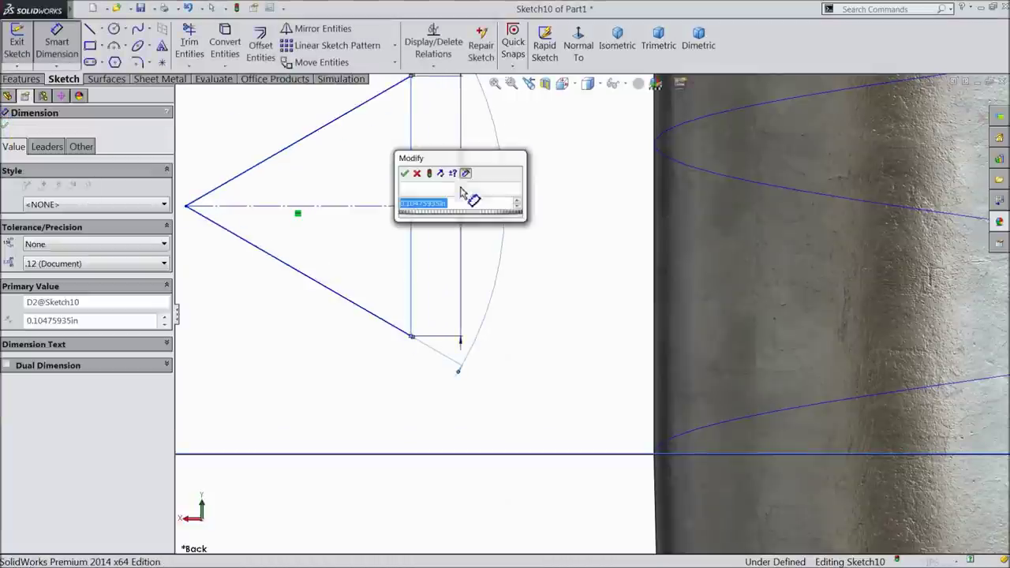
pyautogui.write('0.0625')
pyautogui.click(404, 174)
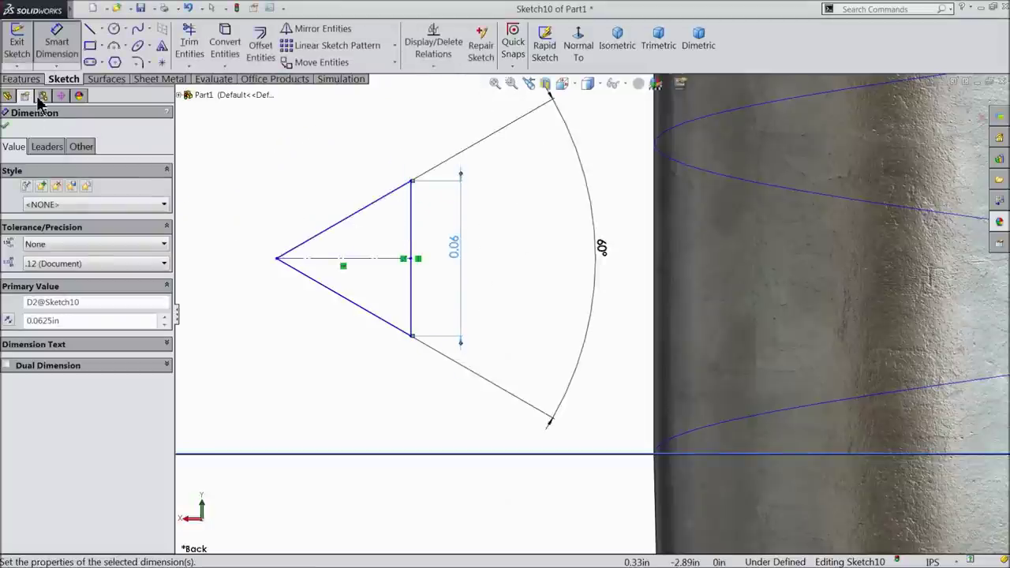
# Pierce the triangle's lower corner onto the helix and exit the fully defined sketch
pyautogui.scroll(1, 387, 219)
pyautogui.scroll(2, 552, 307)
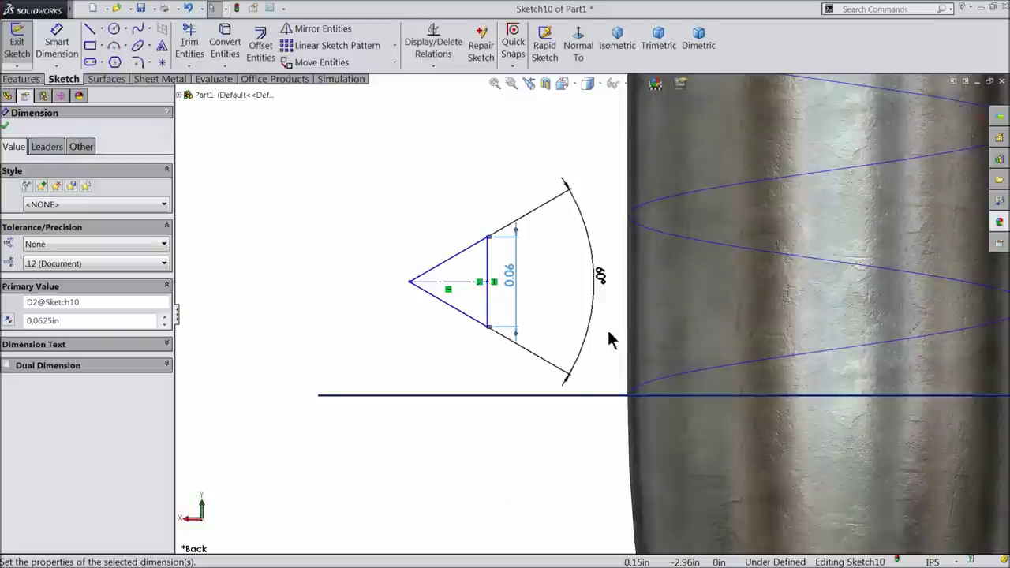
pyautogui.moveTo(612, 339); pyautogui.dragTo(653, 391, button='middle')
pyautogui.scroll(-2, 653, 391)
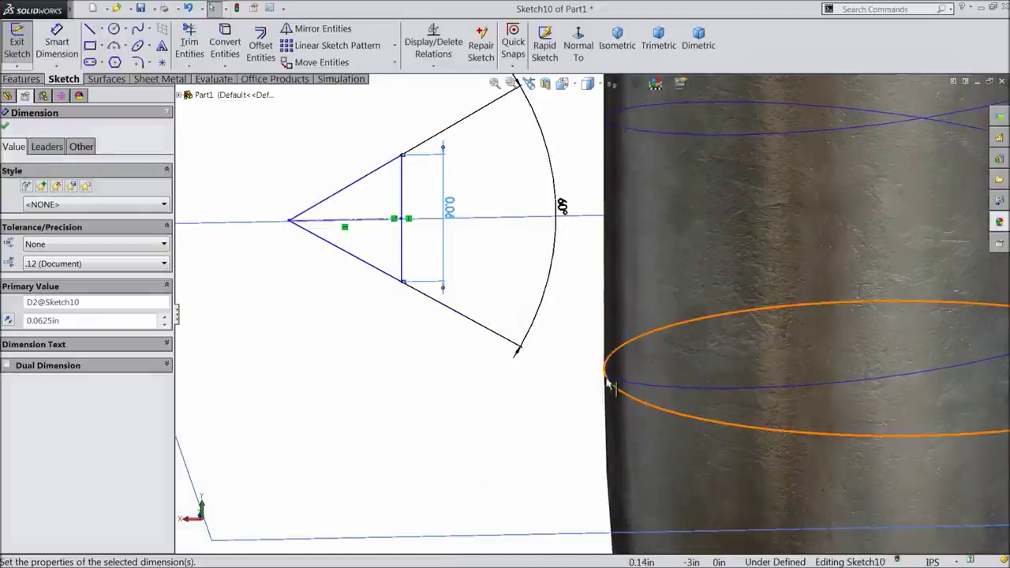
pyautogui.click(615, 387)
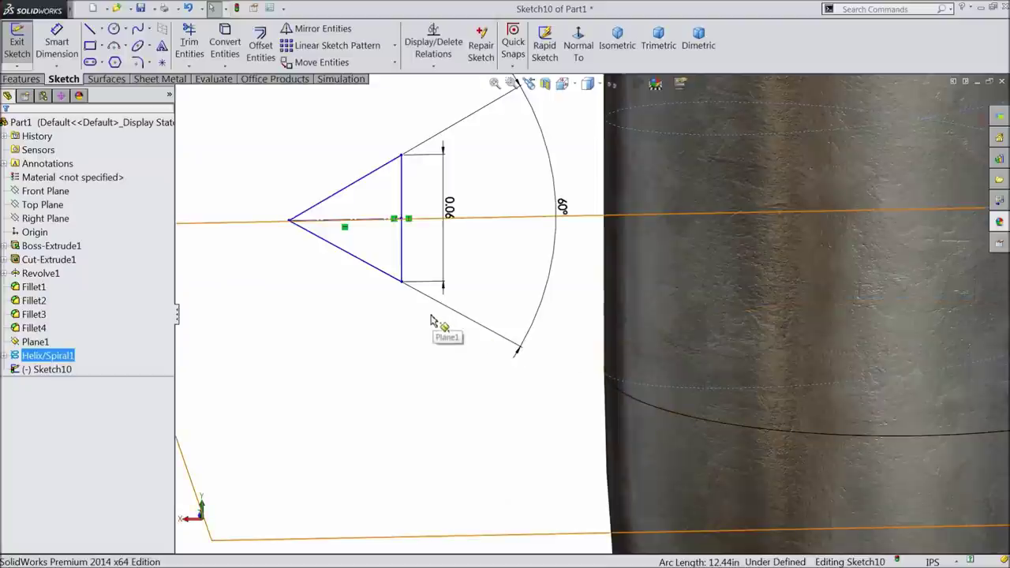
pyautogui.keyDown('ctrl'); pyautogui.click(404, 289); pyautogui.keyUp('ctrl')
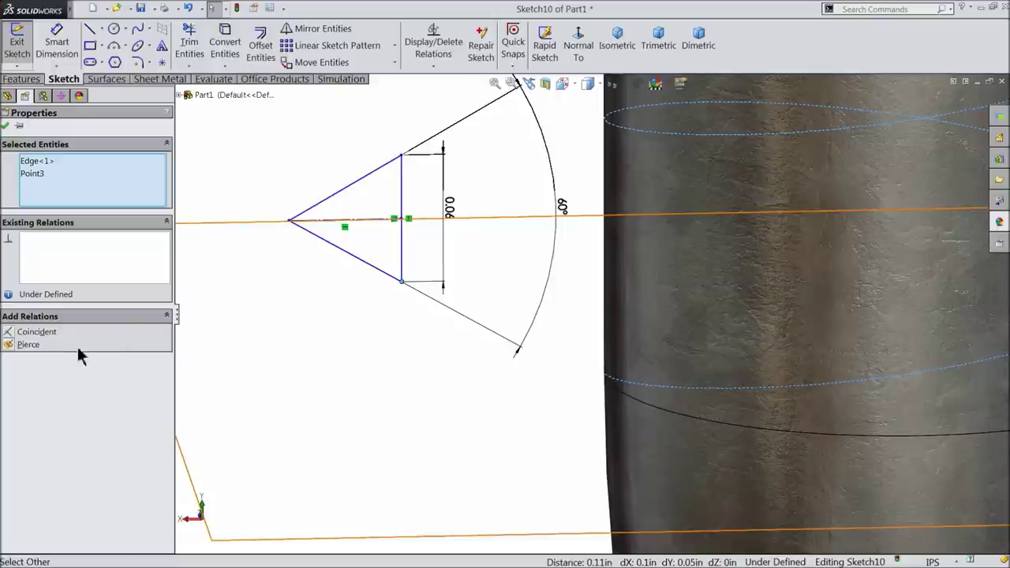
pyautogui.click(28, 345)
pyautogui.scroll(-3, 576, 373)
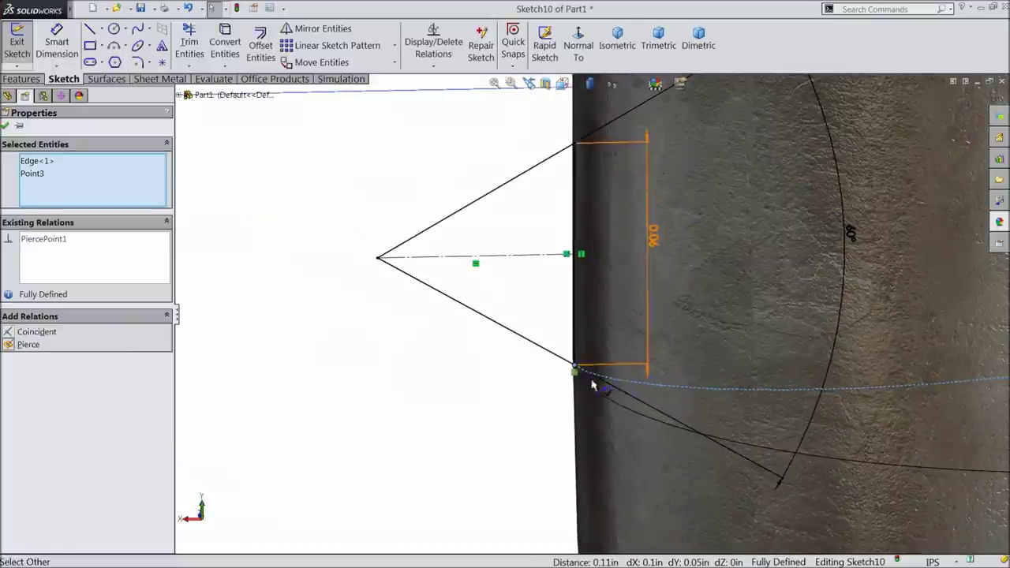
pyautogui.click(6, 127)
pyautogui.scroll(3, 352, 281)
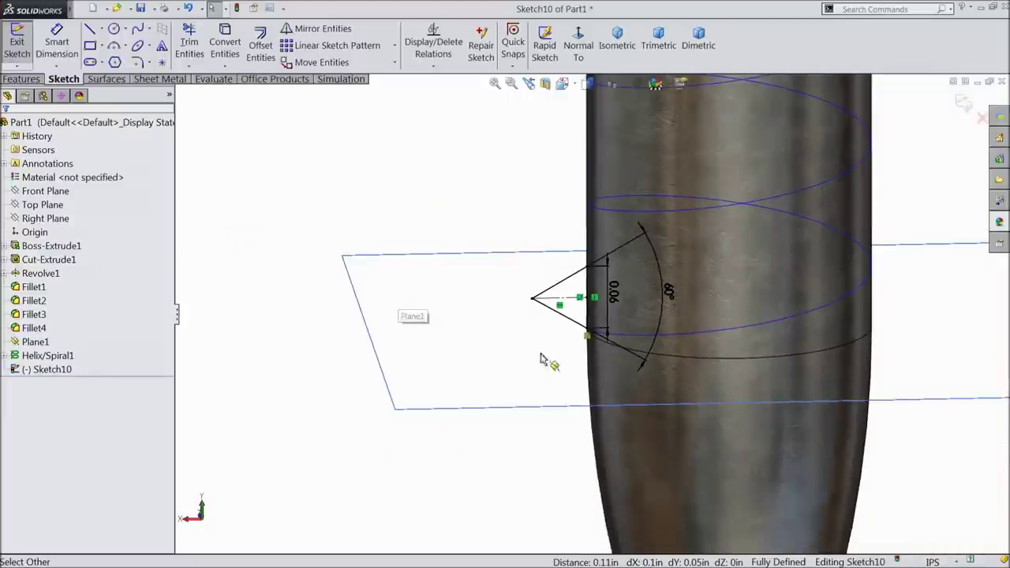
pyautogui.scroll(-1, 635, 353)
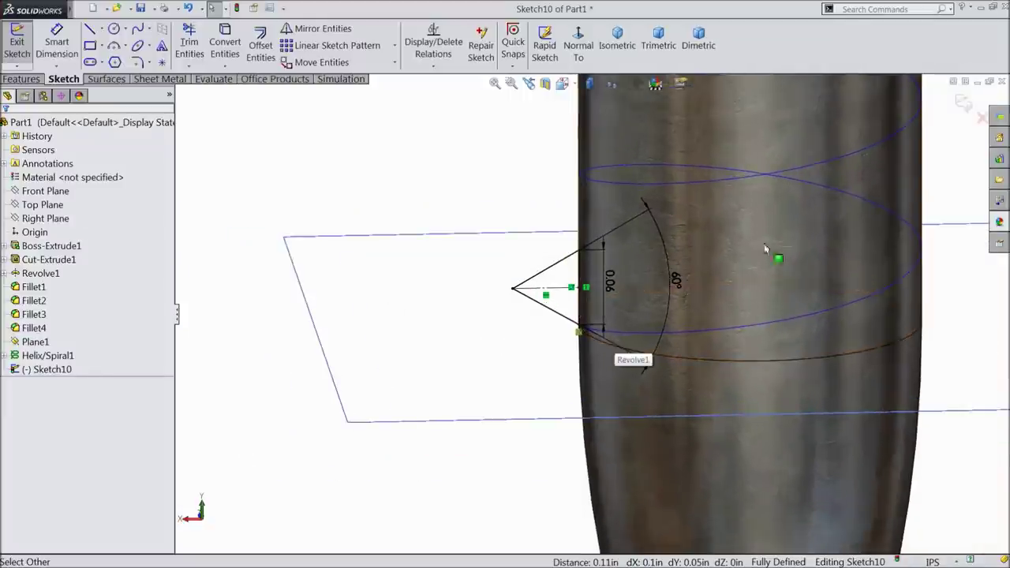
pyautogui.click(965, 105)
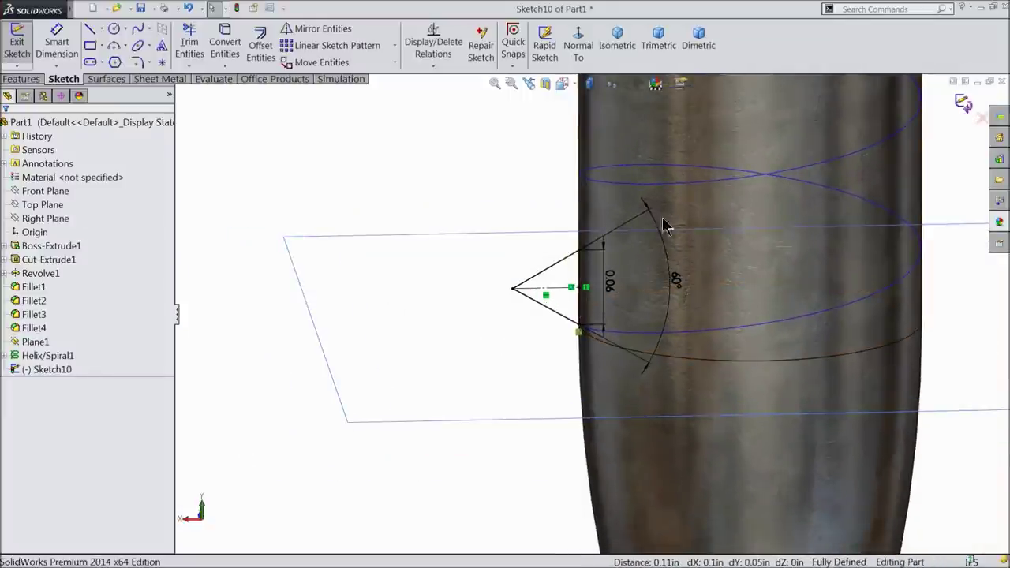
# Sweep Sketch10's triangle profile along Helix/Spiral1 to create the Sweep1 threads
pyautogui.click(22, 80)
pyautogui.click(140, 29)
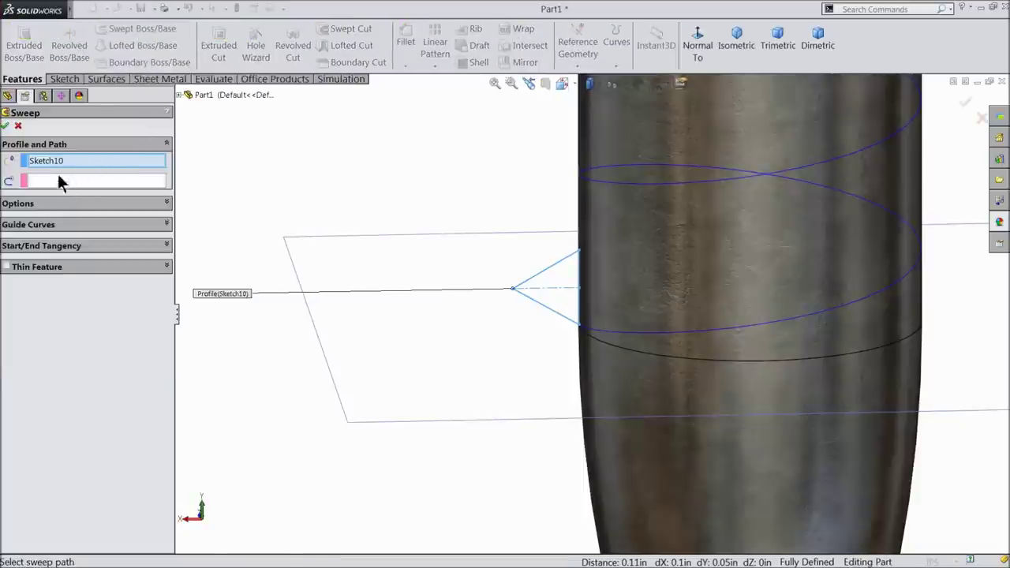
pyautogui.click(109, 183)
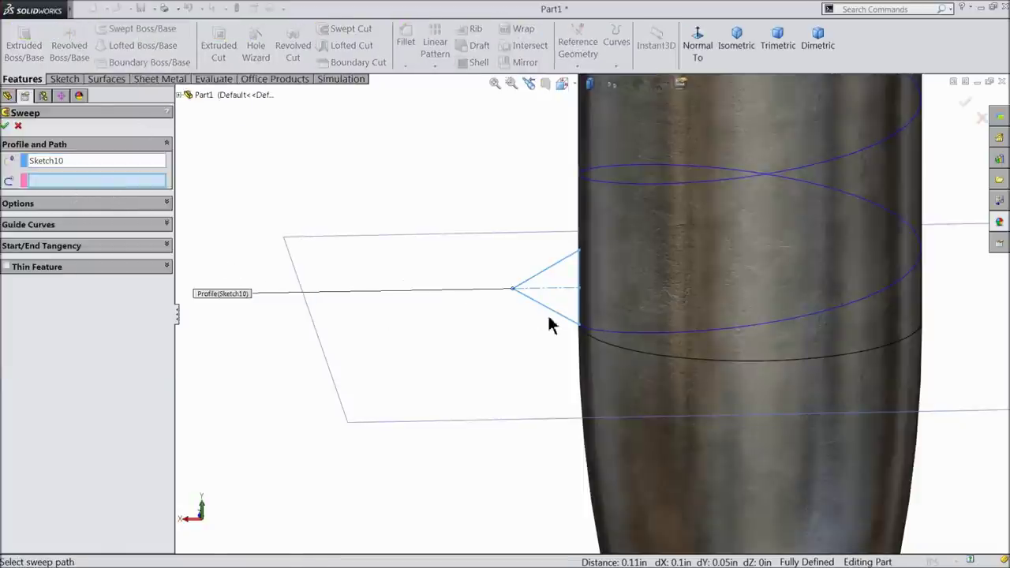
pyautogui.click(608, 338)
pyautogui.scroll(3, 479, 320)
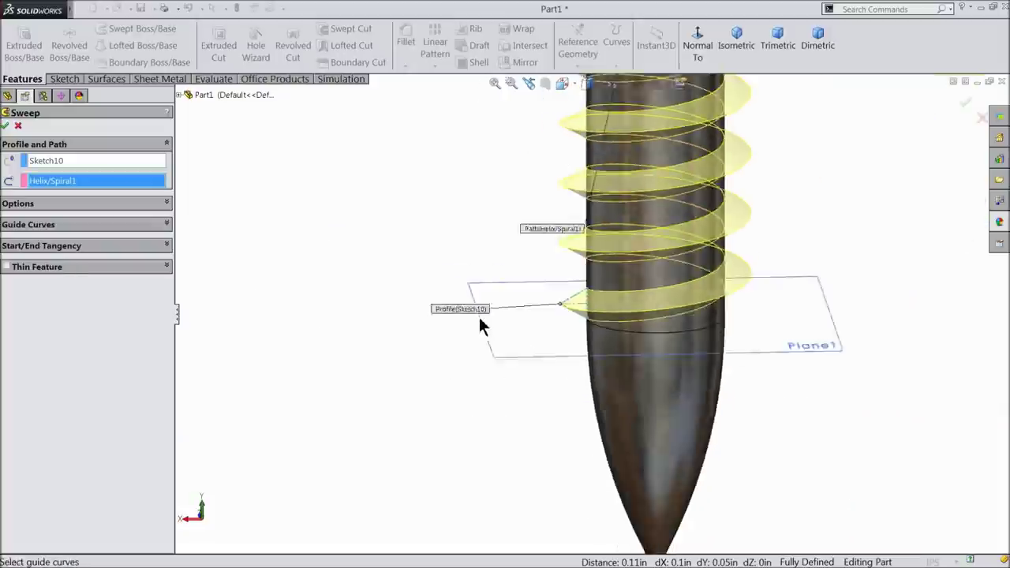
pyautogui.scroll(2, 635, 274)
pyautogui.scroll(2, 636, 266)
pyautogui.scroll(-2, 636, 266)
pyautogui.scroll(-1, 666, 261)
pyautogui.moveTo(666, 262)
pyautogui.mouseDown(button='middle')
pyautogui.moveTo(666, 204)
pyautogui.moveTo(663, 247)
pyautogui.mouseUp(button='middle')
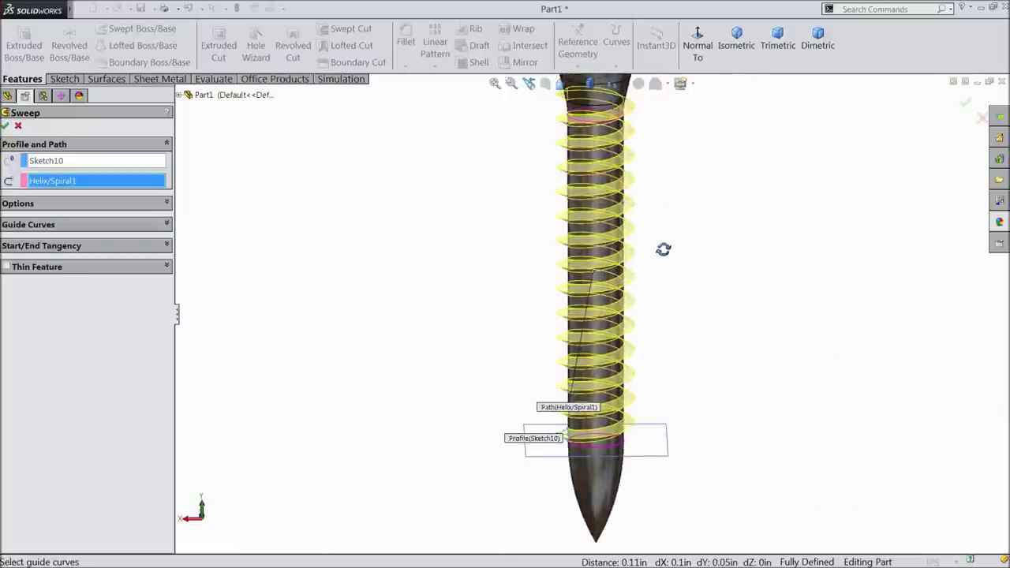
pyautogui.click(6, 127)
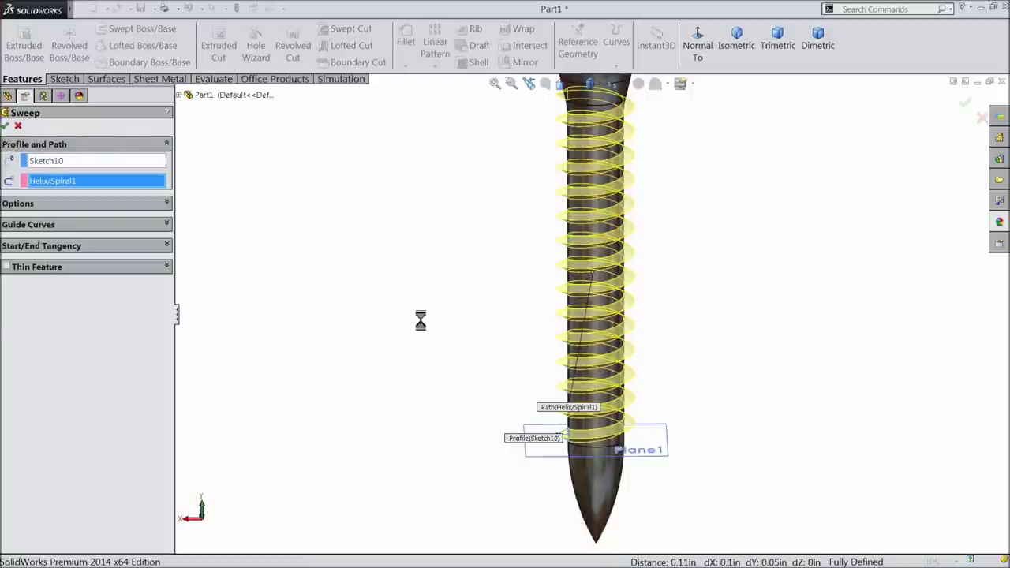
# Inspect the new threads and select the circle where the thread starts
pyautogui.moveTo(453, 329)
pyautogui.mouseDown(button='middle')
pyautogui.moveTo(491, 352)
pyautogui.moveTo(444, 358)
pyautogui.moveTo(505, 307)
pyautogui.moveTo(581, 343)
pyautogui.moveTo(642, 349)
pyautogui.moveTo(593, 359)
pyautogui.moveTo(616, 376)
pyautogui.mouseUp(button='middle')
pyautogui.scroll(-3, 580, 389)
pyautogui.scroll(5, 611, 395)
pyautogui.scroll(-4, 589, 408)
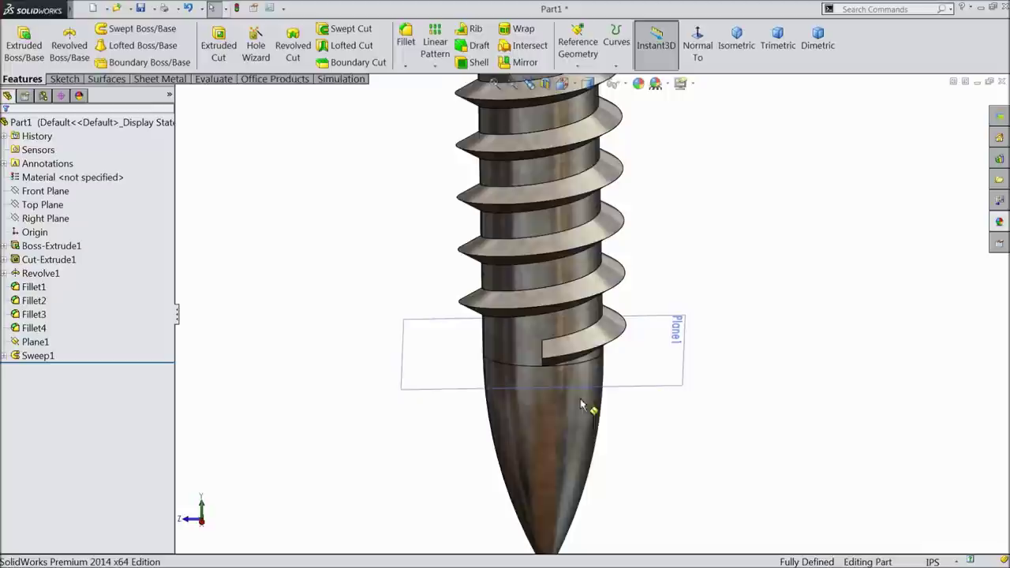
pyautogui.click(527, 374)
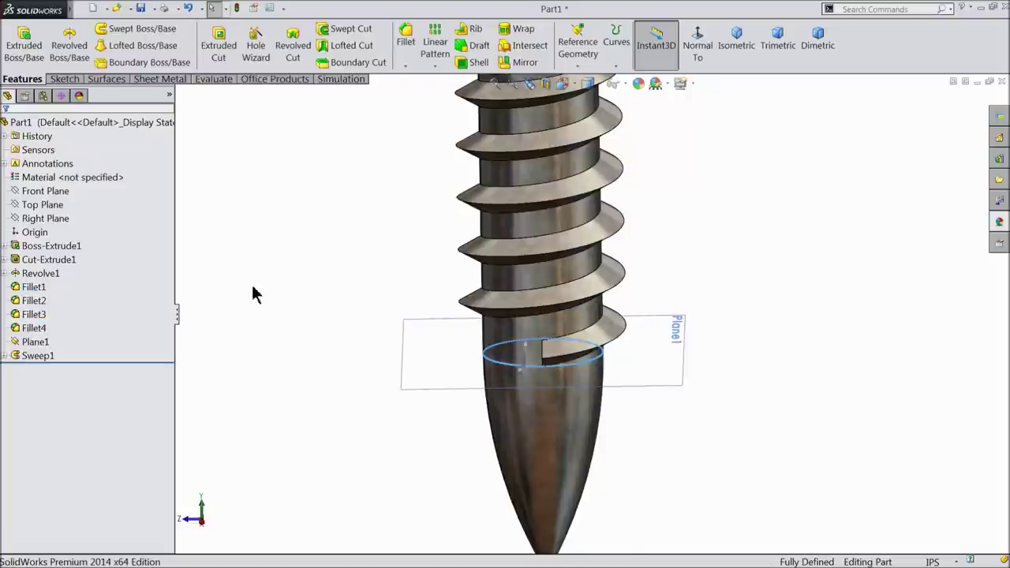
# Sketch on Plane1 and convert Sketch7's helix base circle into Sketch11, then exit
pyautogui.click(19, 344)
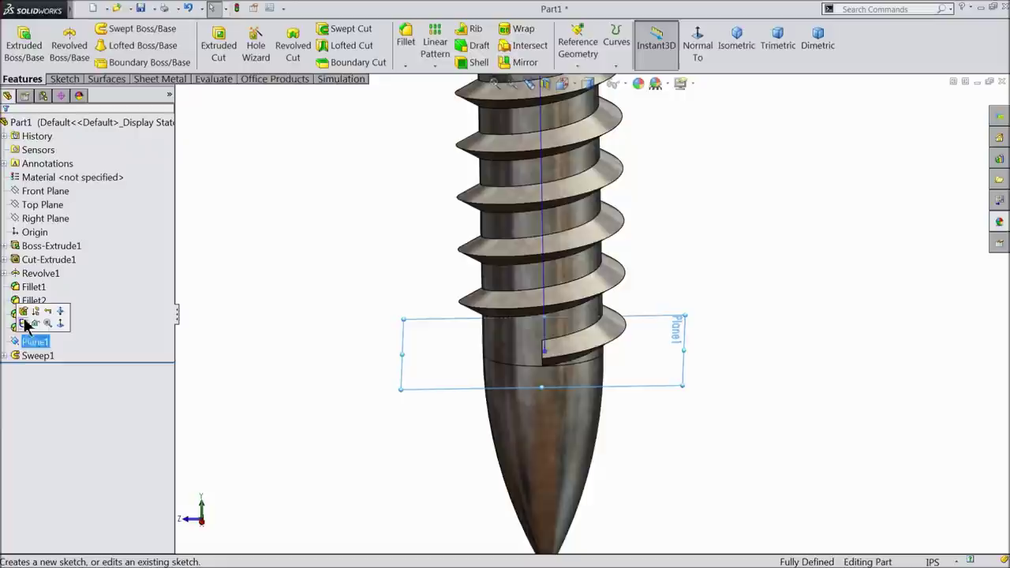
pyautogui.click(25, 325)
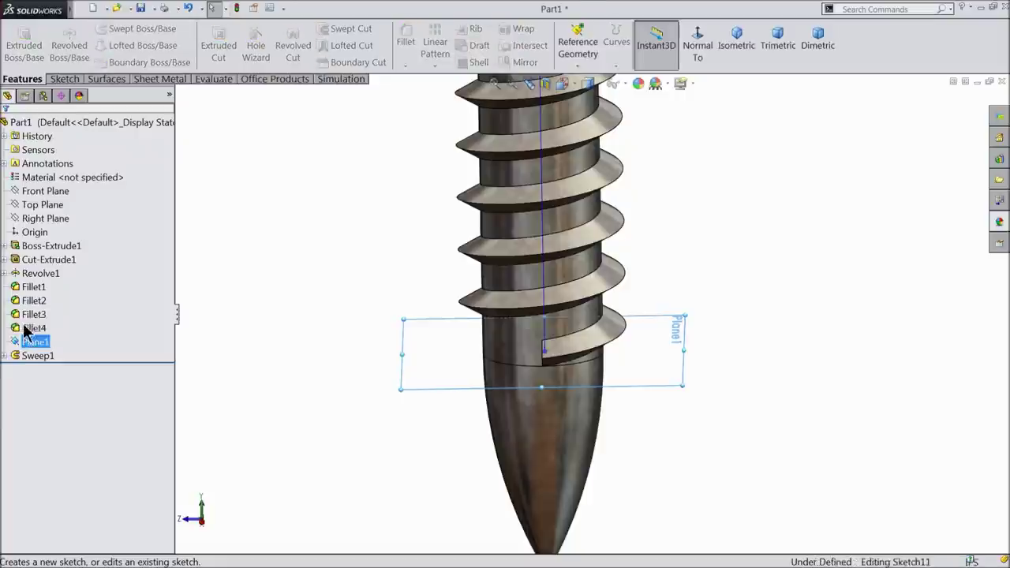
pyautogui.click(5, 356)
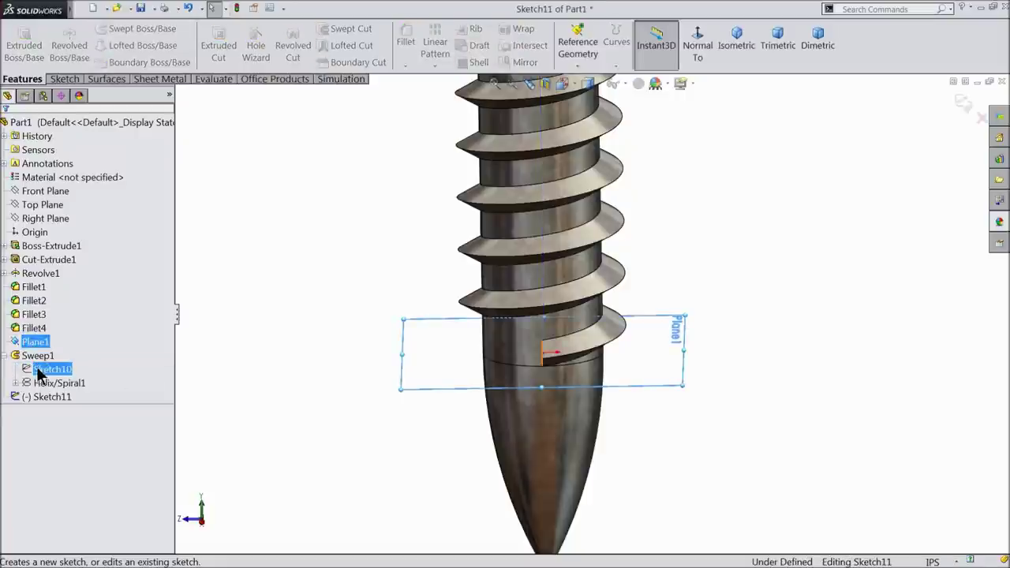
pyautogui.click(16, 382)
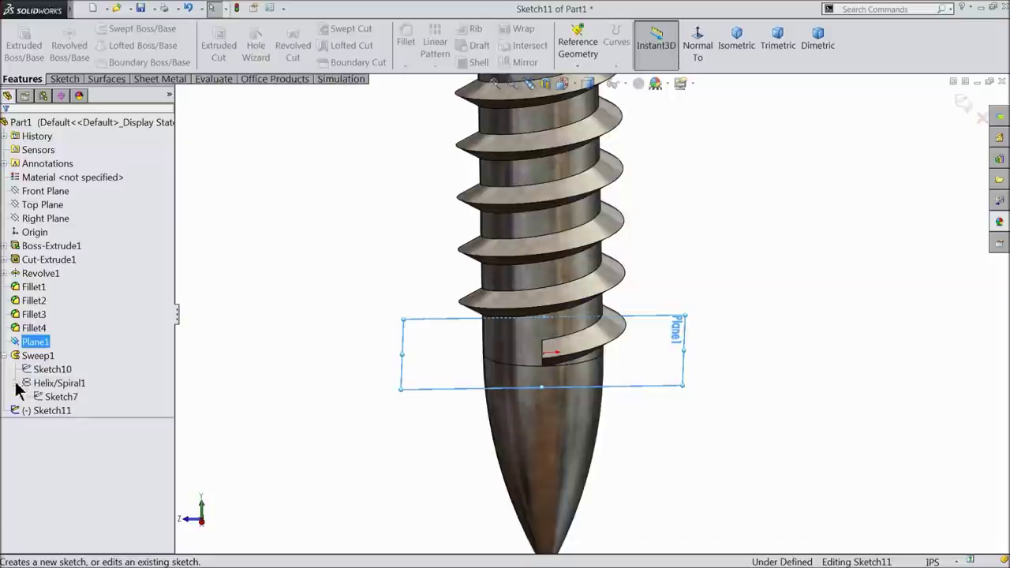
pyautogui.click(60, 396)
pyautogui.scroll(-3, 568, 394)
pyautogui.scroll(-2, 564, 391)
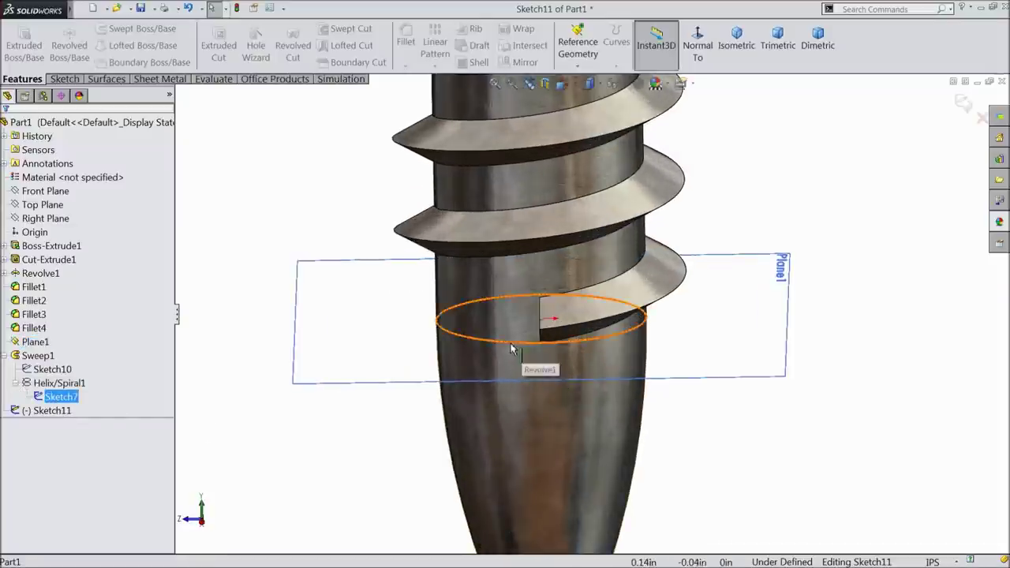
pyautogui.click(63, 80)
pyautogui.click(225, 43)
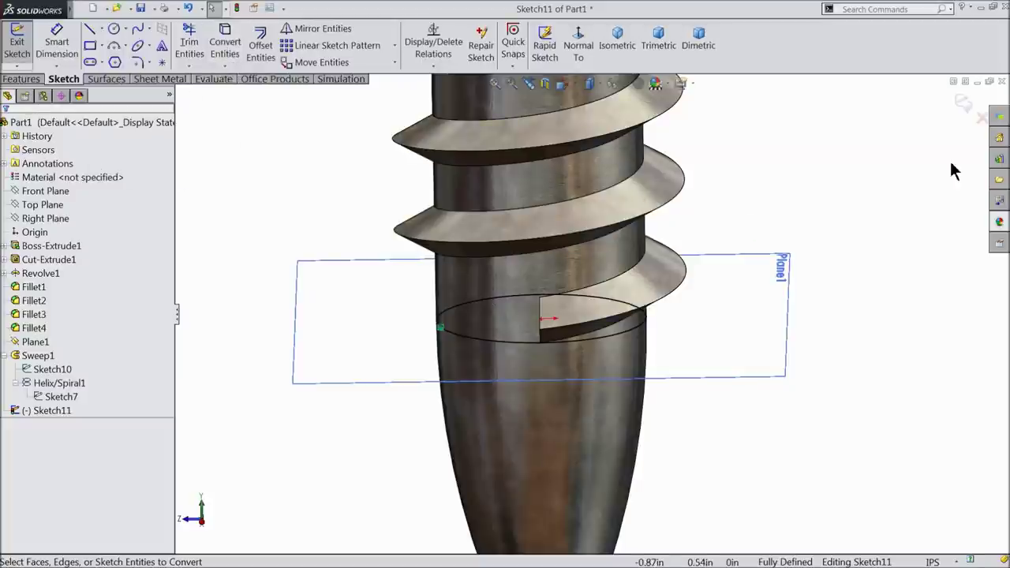
pyautogui.click(962, 103)
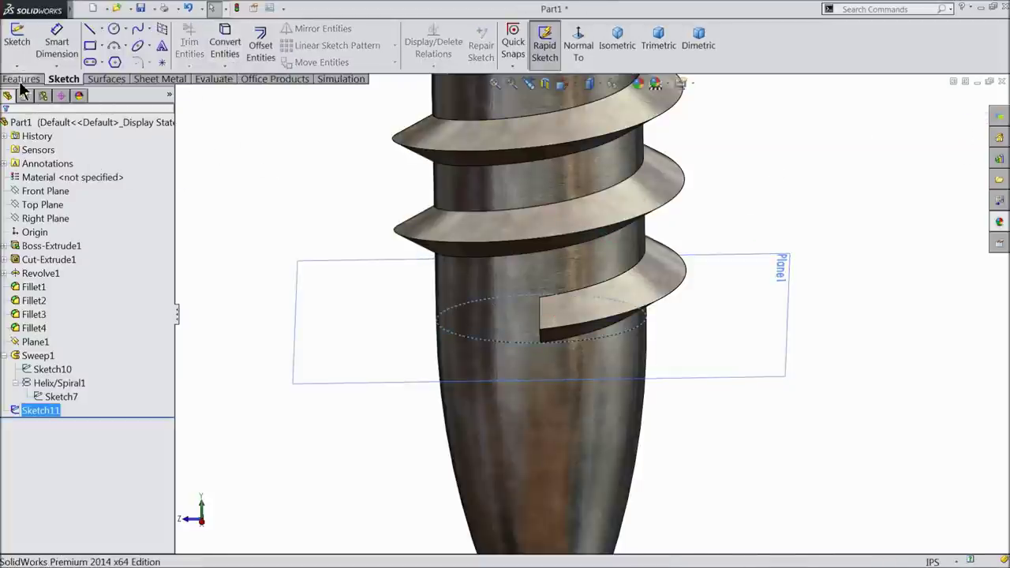
pyautogui.click(617, 63)
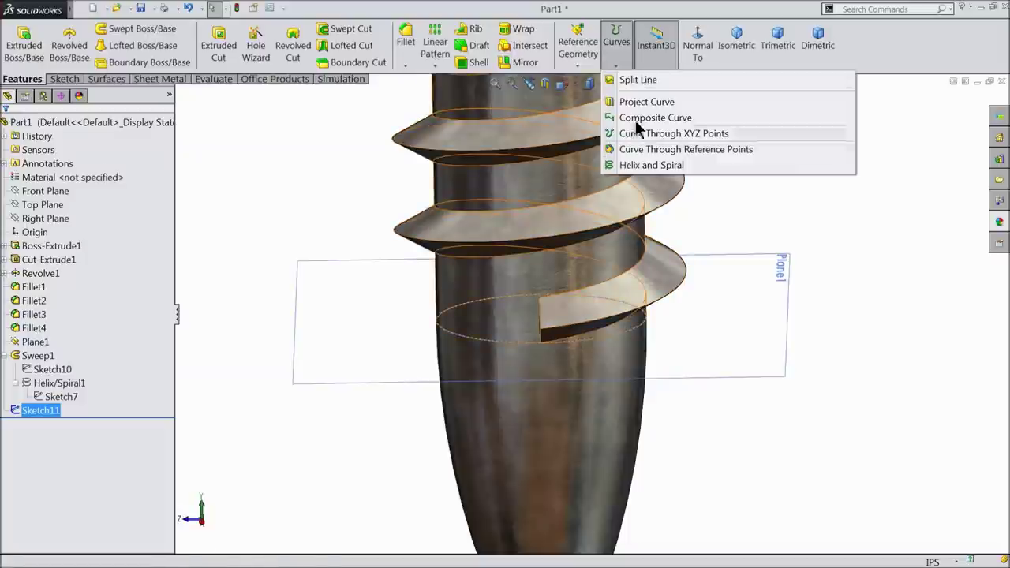
# Create a reversed clockwise helix: 0.10in pitch, 4 revolutions, 90° start, 16° taper
pyautogui.click(643, 167)
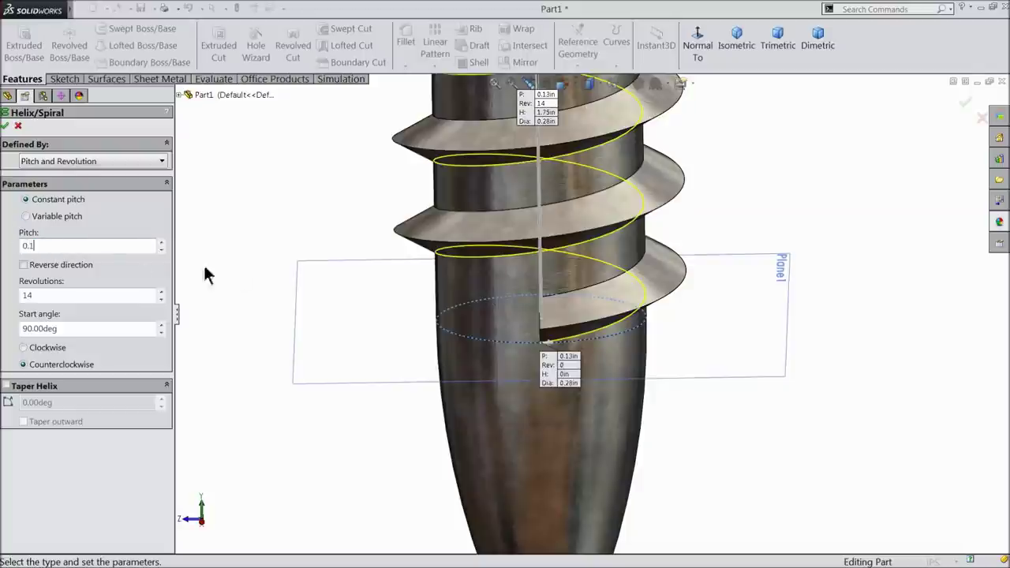
pyautogui.press('Return')
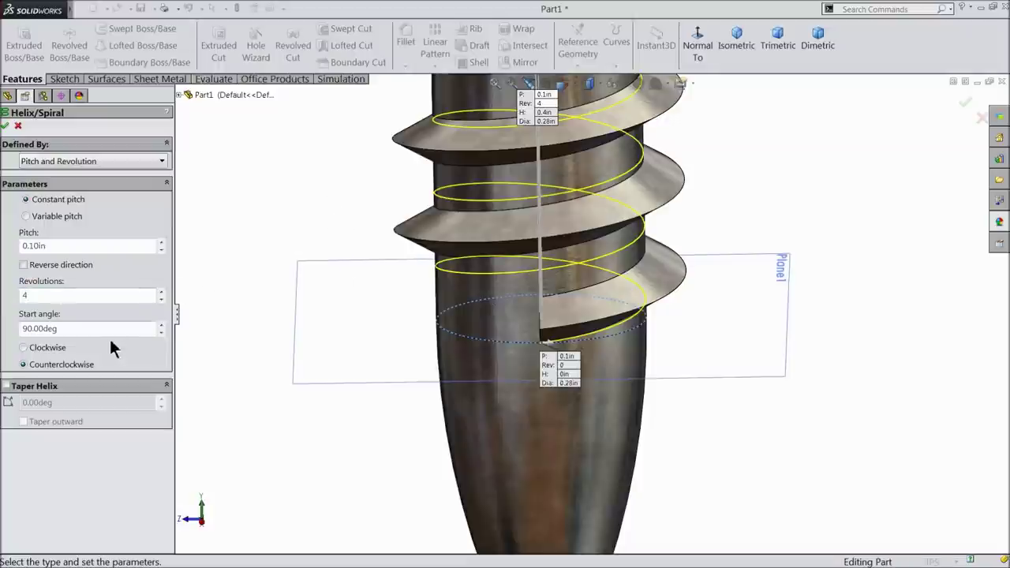
pyautogui.click(24, 348)
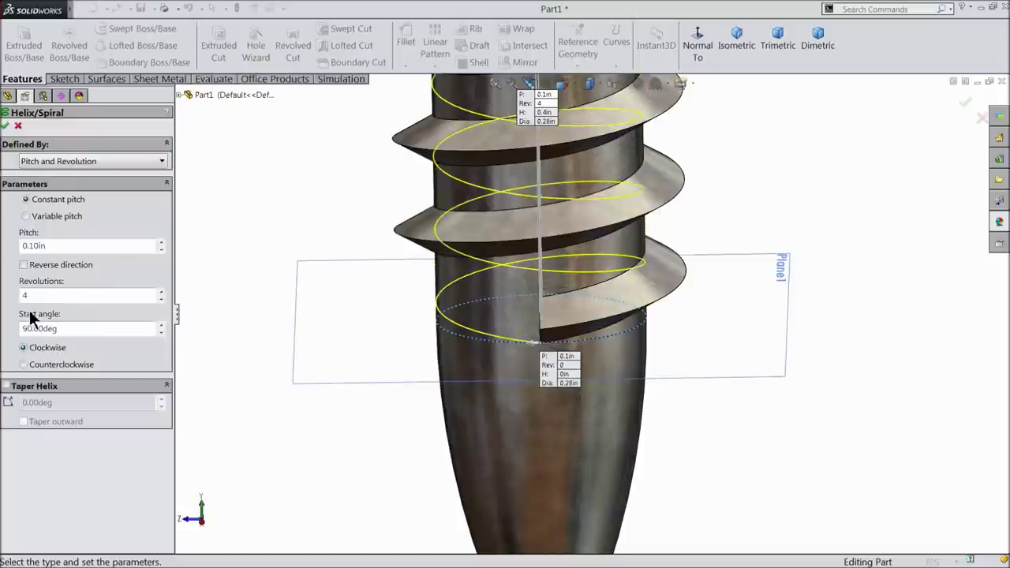
pyautogui.click(24, 266)
pyautogui.scroll(3, 442, 372)
pyautogui.scroll(-3, 639, 377)
pyautogui.moveTo(639, 376)
pyautogui.mouseDown(button='middle')
pyautogui.moveTo(621, 374)
pyautogui.moveTo(629, 376)
pyautogui.mouseUp(button='middle')
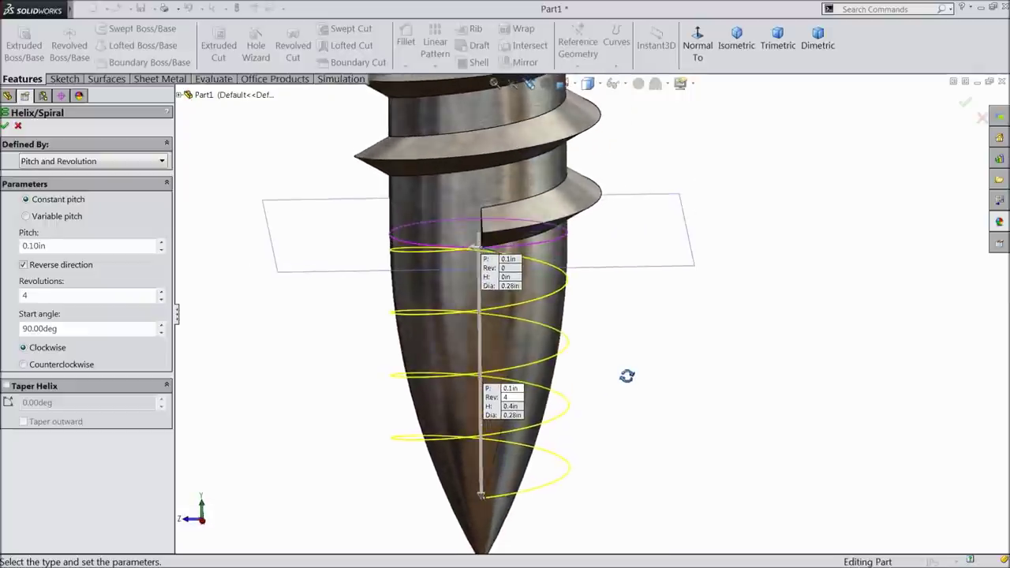
pyautogui.click(6, 386)
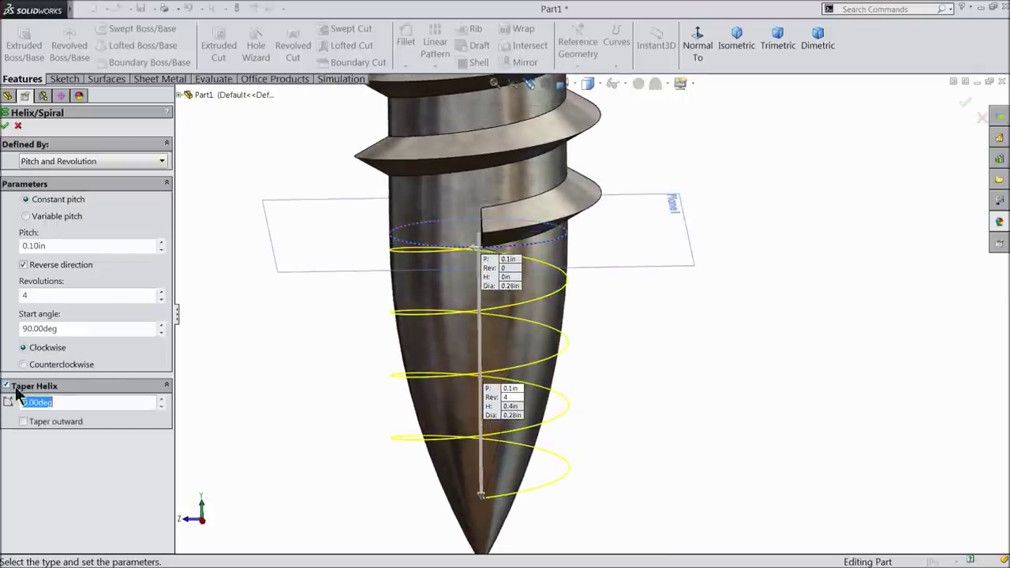
pyautogui.write('16')
pyautogui.press('Return')
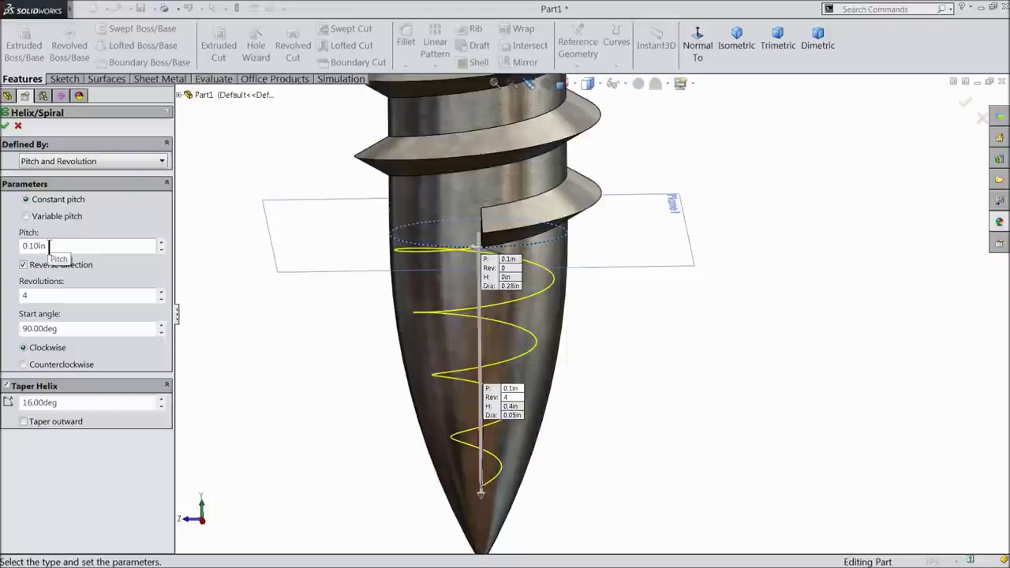
pyautogui.click(6, 126)
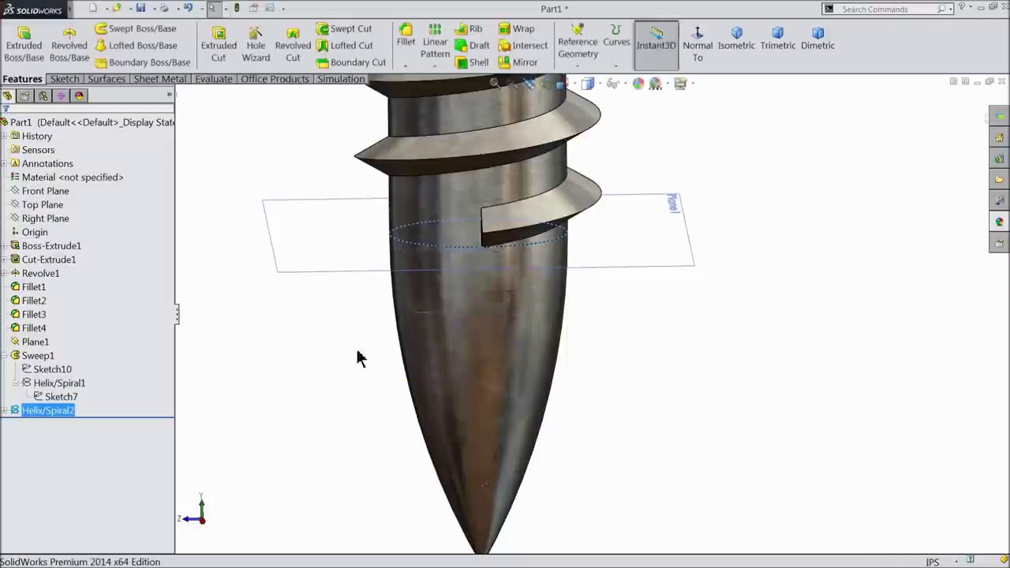
# Convert the existing thread's end face into a new profile sketch, Sketch12
pyautogui.press('z')
pyautogui.moveTo(357, 357)
pyautogui.mouseDown(button='middle')
pyautogui.moveTo(387, 366)
pyautogui.moveTo(519, 337)
pyautogui.mouseUp(button='middle')
pyautogui.scroll(-3, 466, 295)
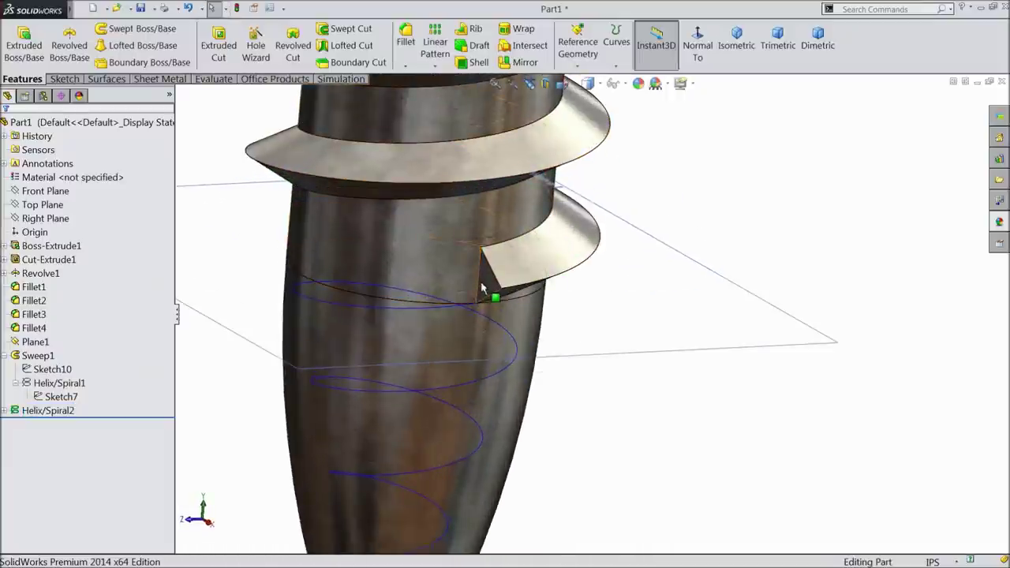
pyautogui.click(505, 272)
pyautogui.click(524, 249)
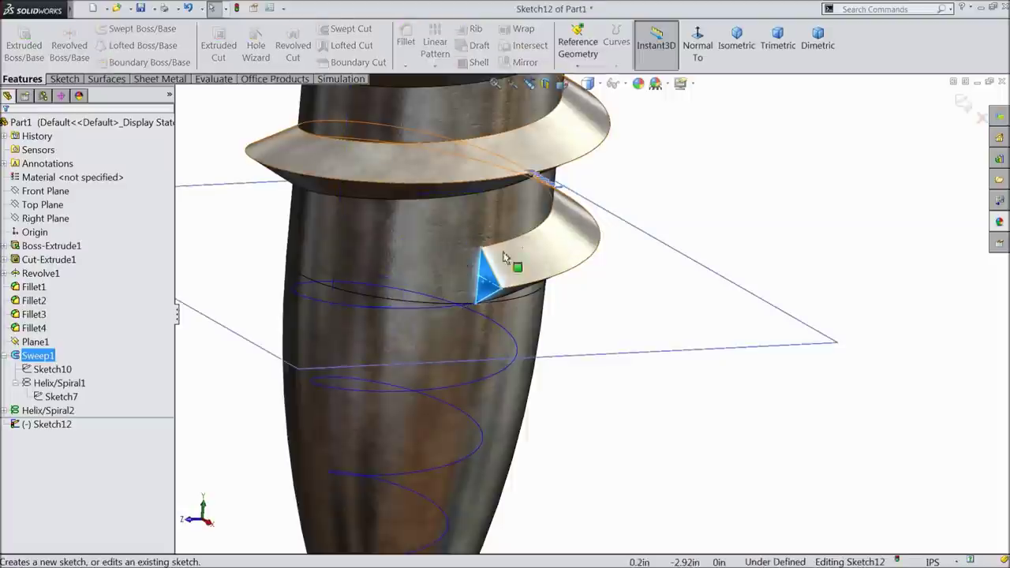
pyautogui.click(64, 81)
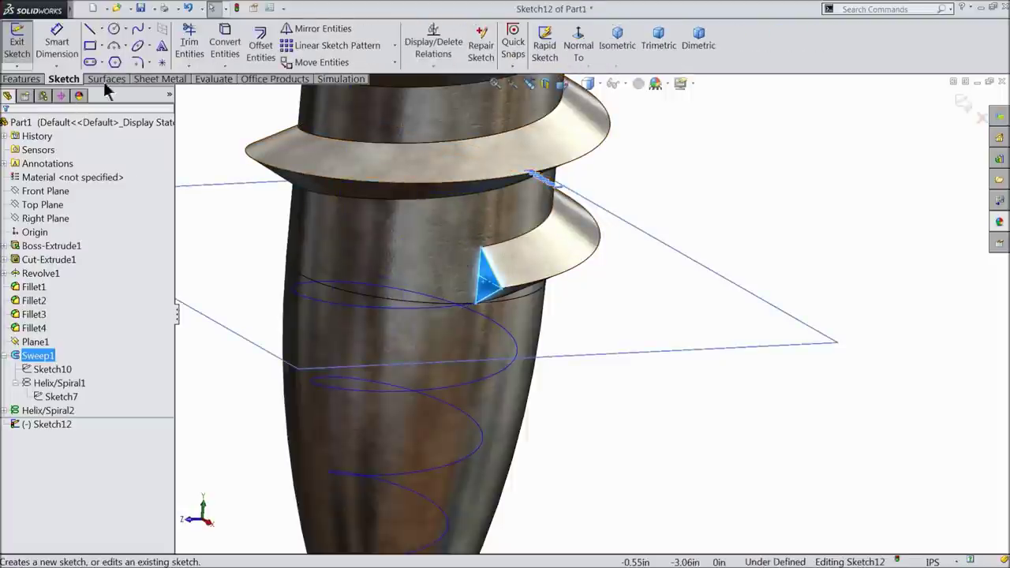
pyautogui.click(224, 41)
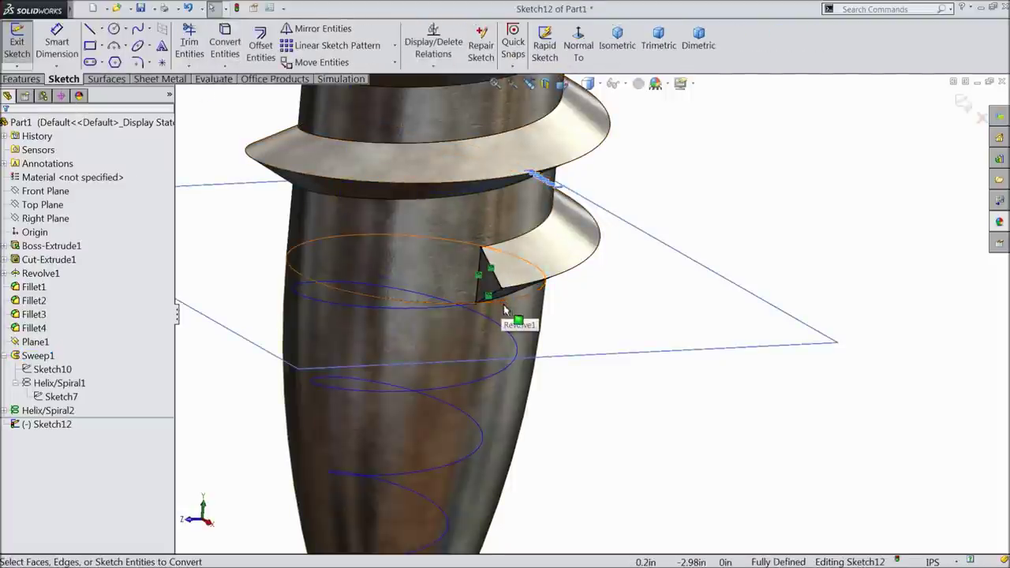
pyautogui.scroll(1, 499, 338)
pyautogui.click(28, 79)
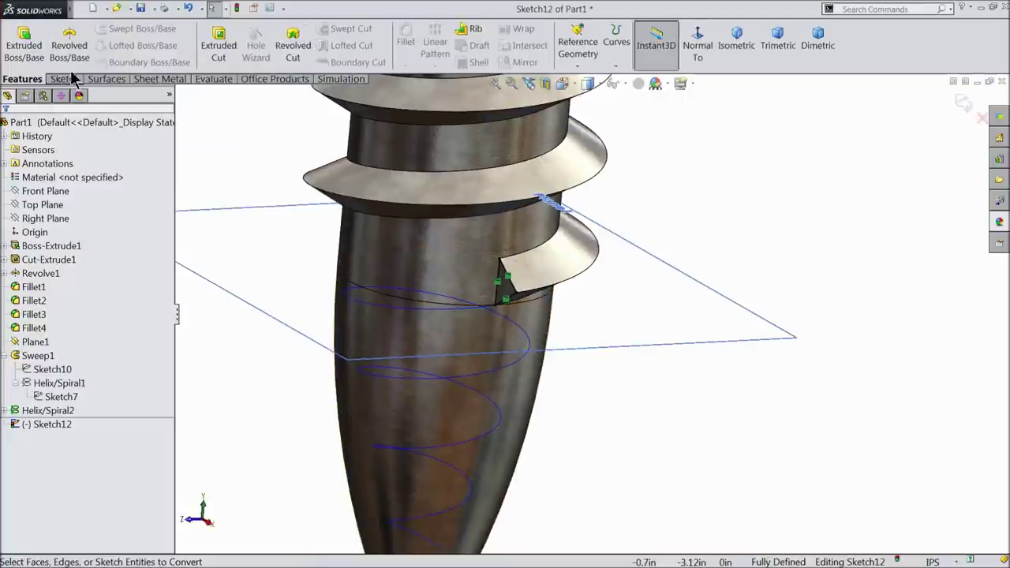
pyautogui.click(962, 104)
# Sweep Sketch12 along Helix/Spiral2 to thread the pointed tip as Sweep2
pyautogui.click(135, 28)
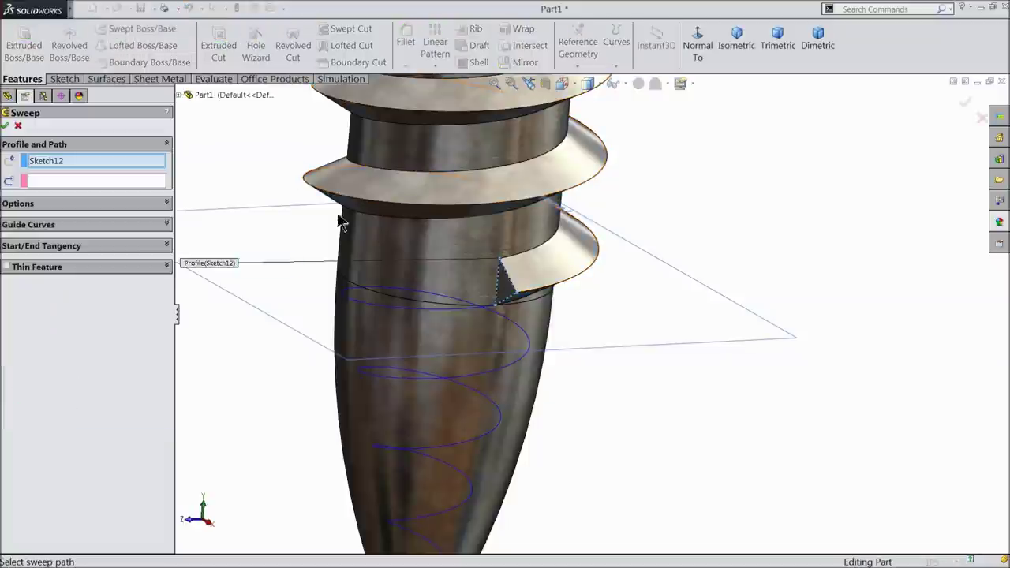
pyautogui.scroll(-2, 478, 293)
pyautogui.scroll(-2, 505, 304)
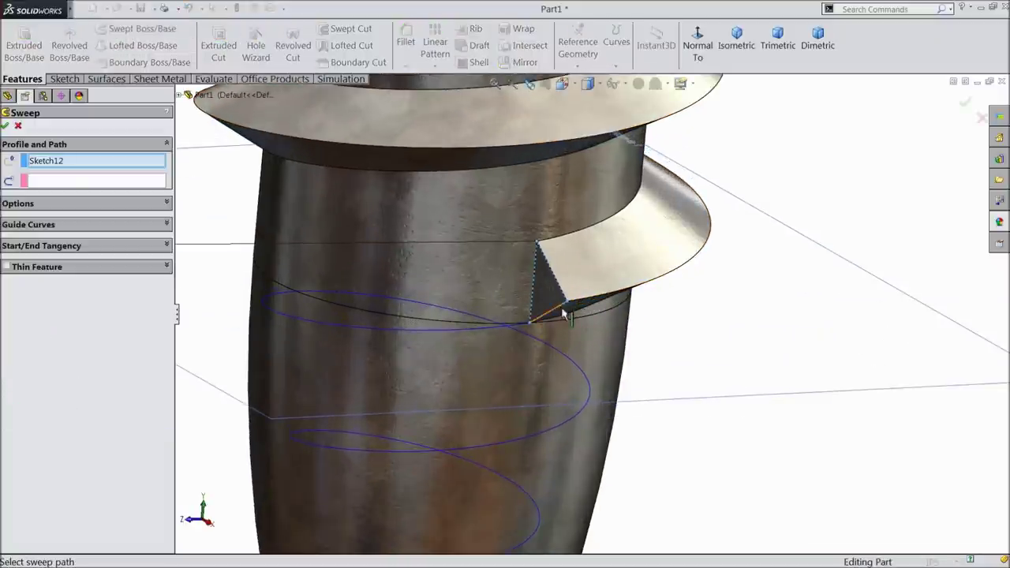
pyautogui.scroll(-2, 558, 306)
pyautogui.click(87, 180)
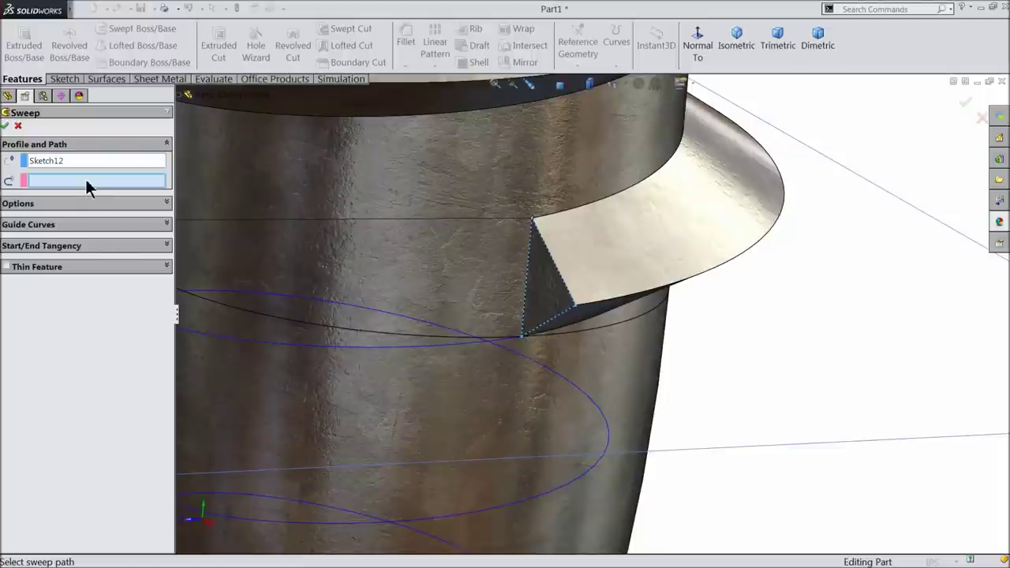
pyautogui.click(505, 351)
pyautogui.scroll(3, 531, 371)
pyautogui.scroll(2, 532, 372)
pyautogui.scroll(2, 534, 383)
pyautogui.scroll(-2, 563, 396)
pyautogui.moveTo(641, 416); pyautogui.dragTo(624, 396, button='middle')
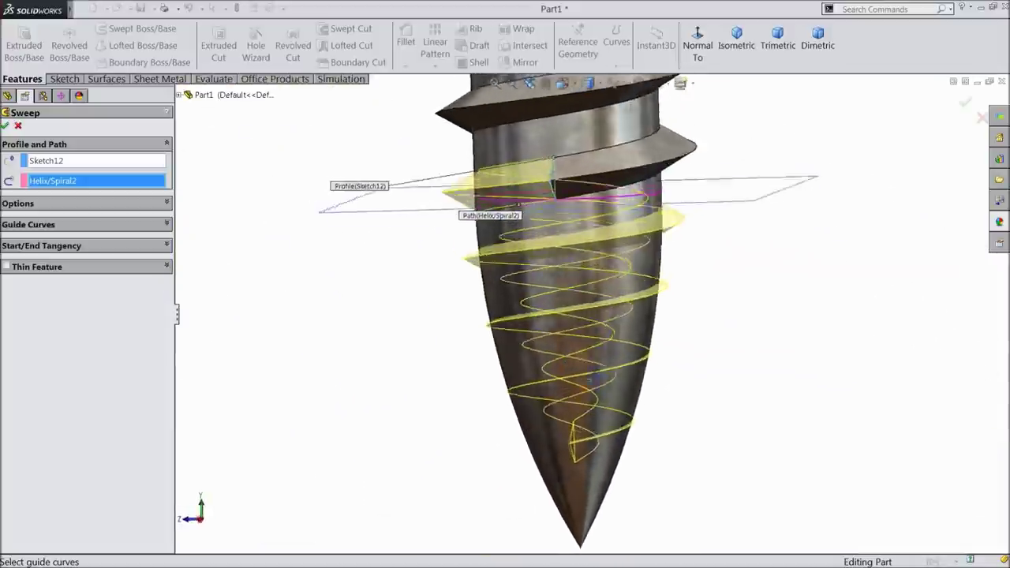
pyautogui.click(5, 127)
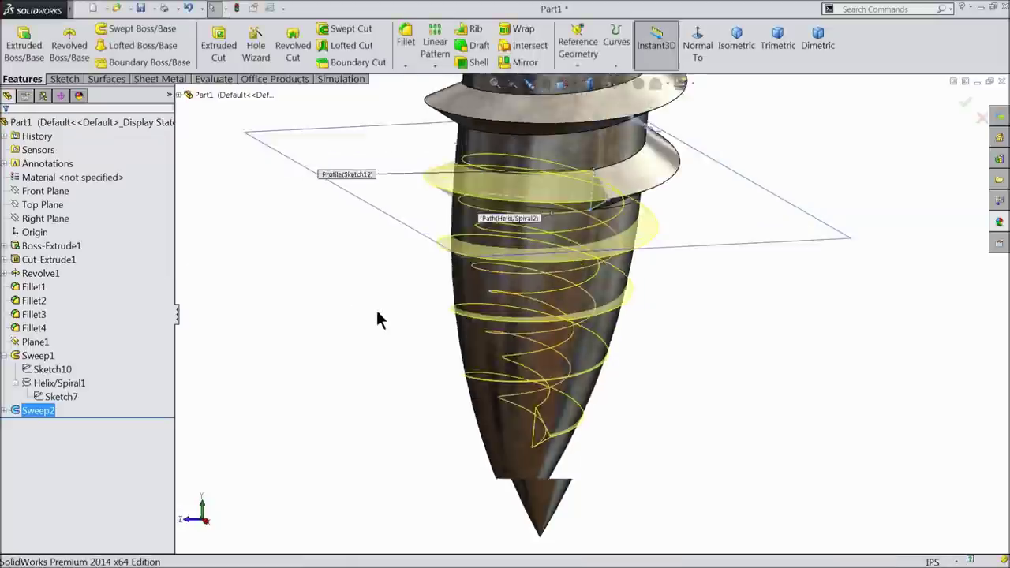
# Hide Plane1 from the model view
pyautogui.press('z')
pyautogui.moveTo(408, 316); pyautogui.dragTo(403, 332, button='middle')
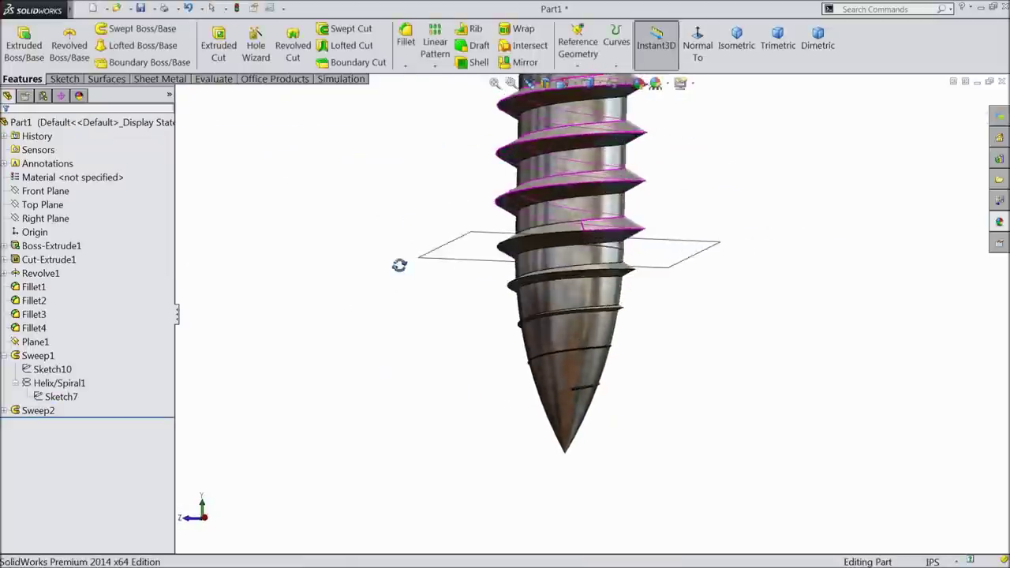
pyautogui.click(468, 207)
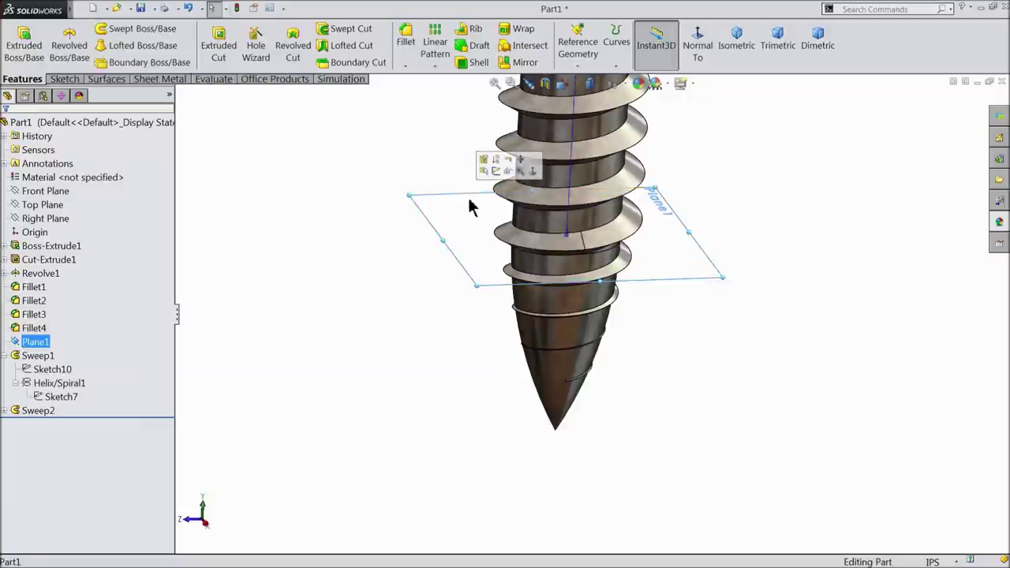
pyautogui.click(508, 178)
# Inspect the tip threads, then edit Sketch4 under Revolve1
pyautogui.moveTo(428, 322)
pyautogui.mouseDown(button='middle')
pyautogui.moveTo(421, 260)
pyautogui.moveTo(390, 234)
pyautogui.moveTo(356, 236)
pyautogui.moveTo(368, 252)
pyautogui.mouseUp(button='middle')
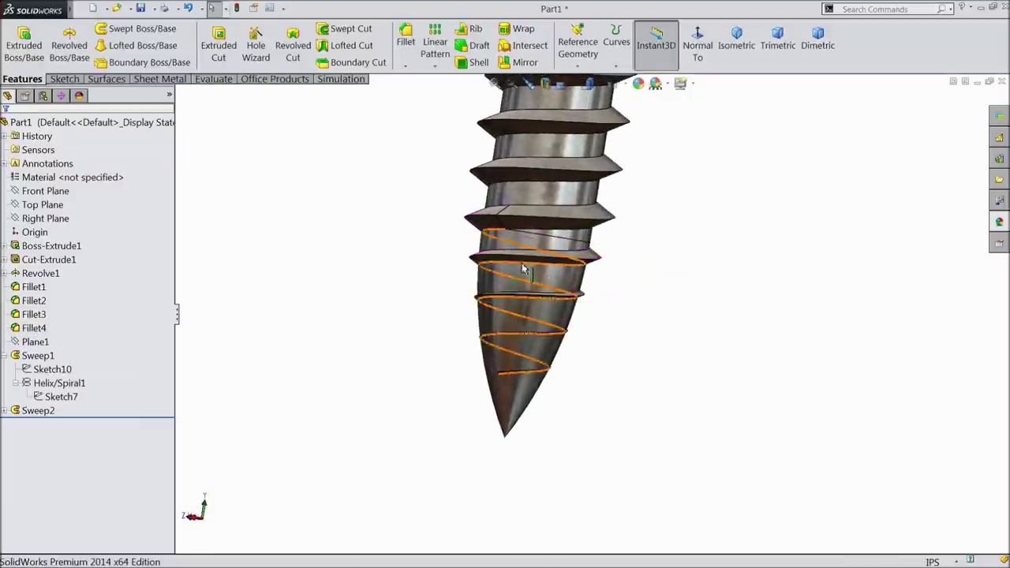
pyautogui.scroll(2, 606, 256)
pyautogui.scroll(-3, 606, 256)
pyautogui.moveTo(606, 257)
pyautogui.mouseDown(button='middle')
pyautogui.moveTo(523, 334)
pyautogui.moveTo(530, 379)
pyautogui.moveTo(500, 292)
pyautogui.moveTo(532, 372)
pyautogui.mouseUp(button='middle')
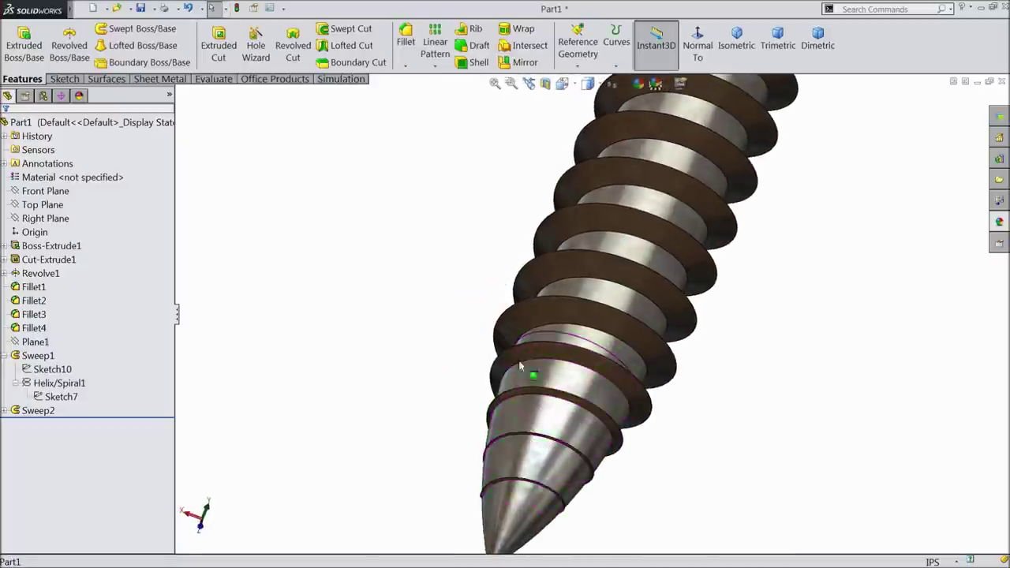
pyautogui.click(564, 387)
pyautogui.keyDown('ctrl'); pyautogui.click(31, 261); pyautogui.keyUp('ctrl')
pyautogui.keyDown('ctrl'); pyautogui.click(32, 263); pyautogui.keyUp('ctrl')
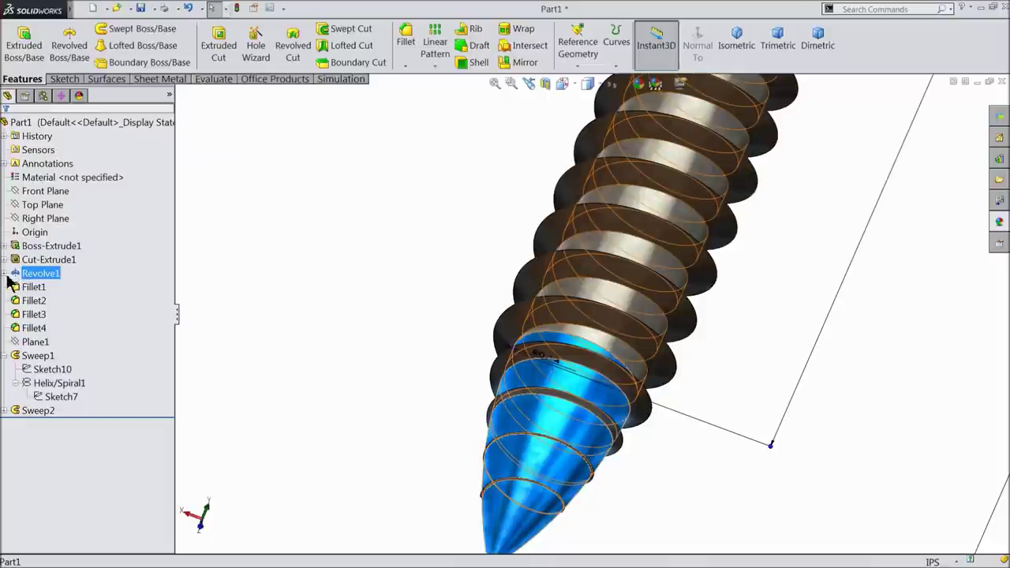
pyautogui.click(5, 274)
pyautogui.click(38, 289)
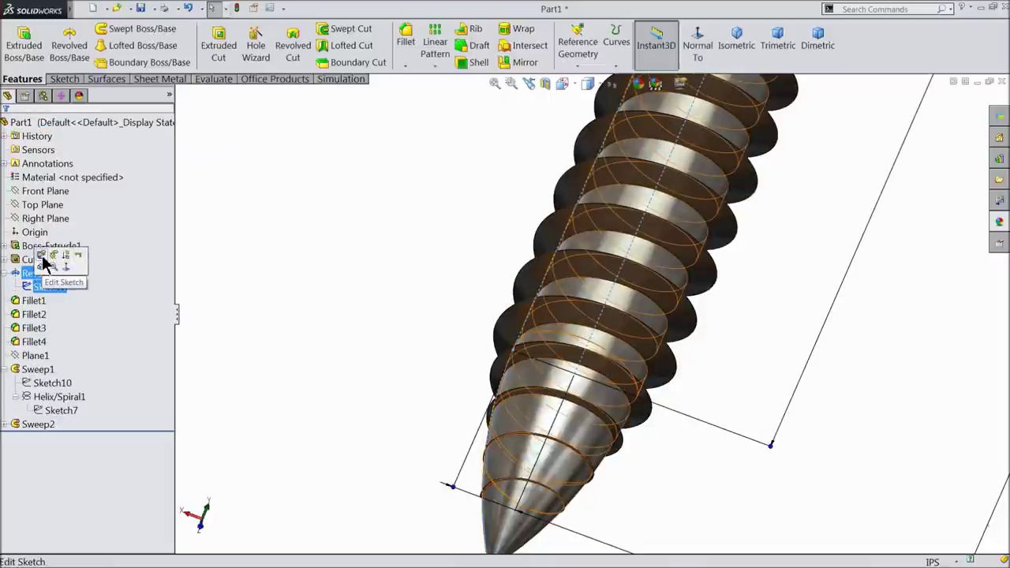
pyautogui.click(42, 256)
# Reconnect the tip arc endpoint to the corner, adjust its curvature, and rebuild
pyautogui.click(698, 45)
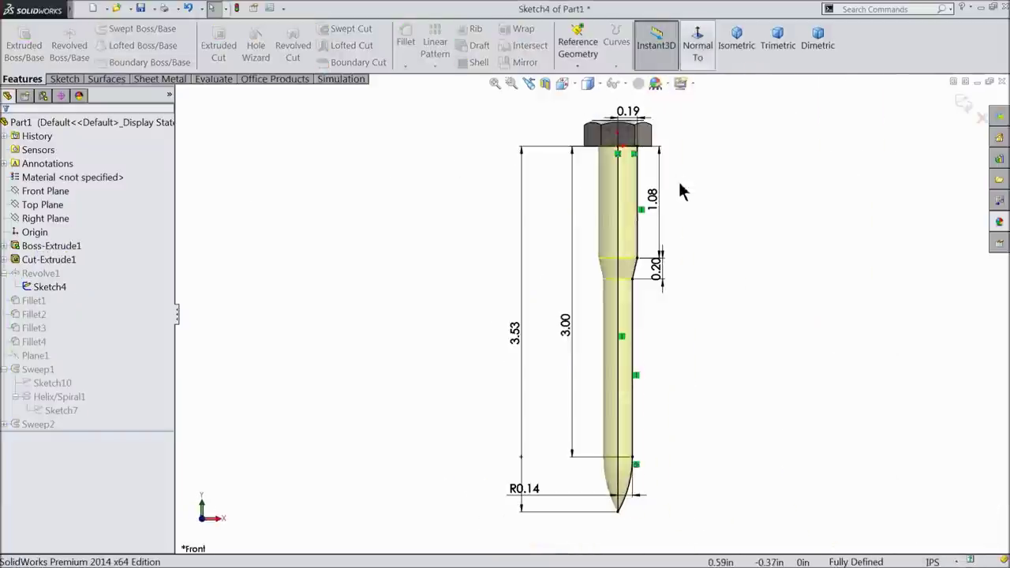
pyautogui.scroll(-3, 642, 468)
pyautogui.scroll(-2, 634, 416)
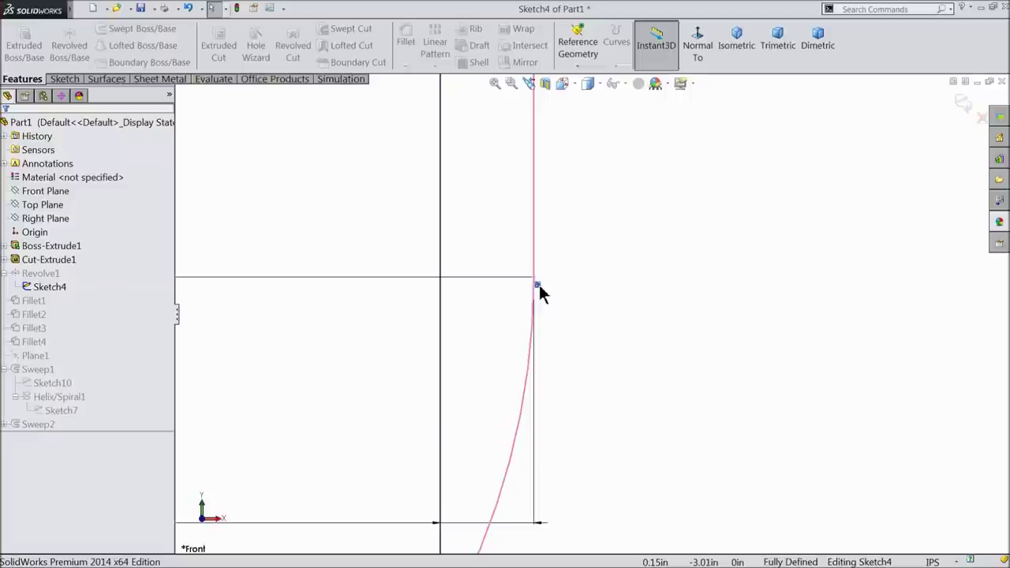
pyautogui.moveTo(538, 285); pyautogui.dragTo(542, 303)
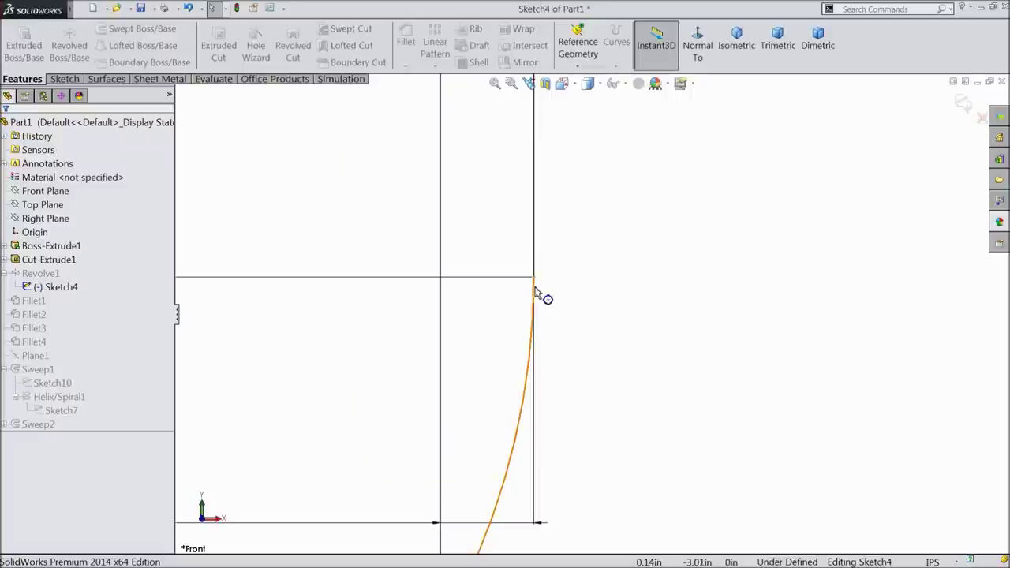
pyautogui.click(524, 399)
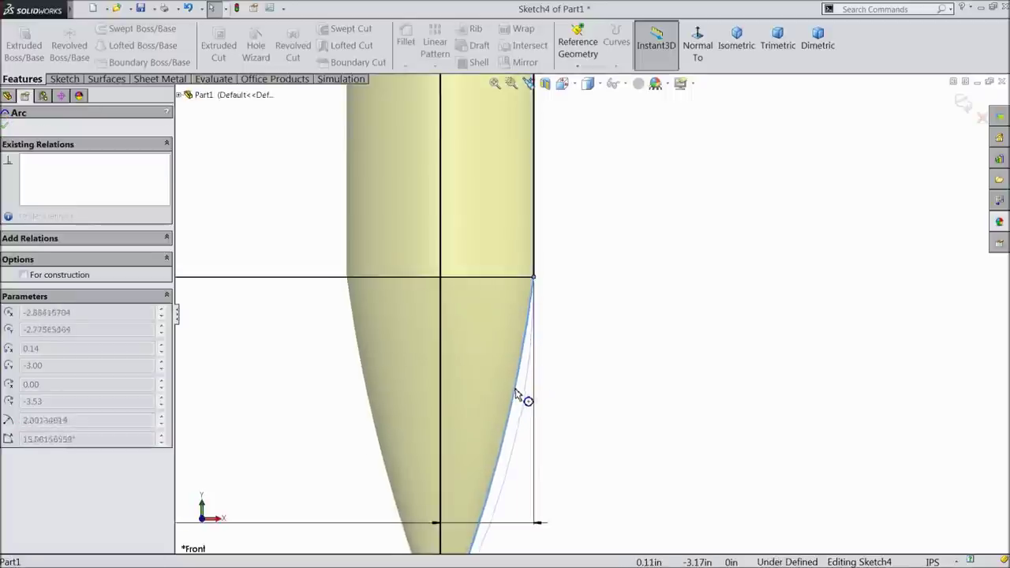
pyautogui.moveTo(517, 392); pyautogui.dragTo(514, 391)
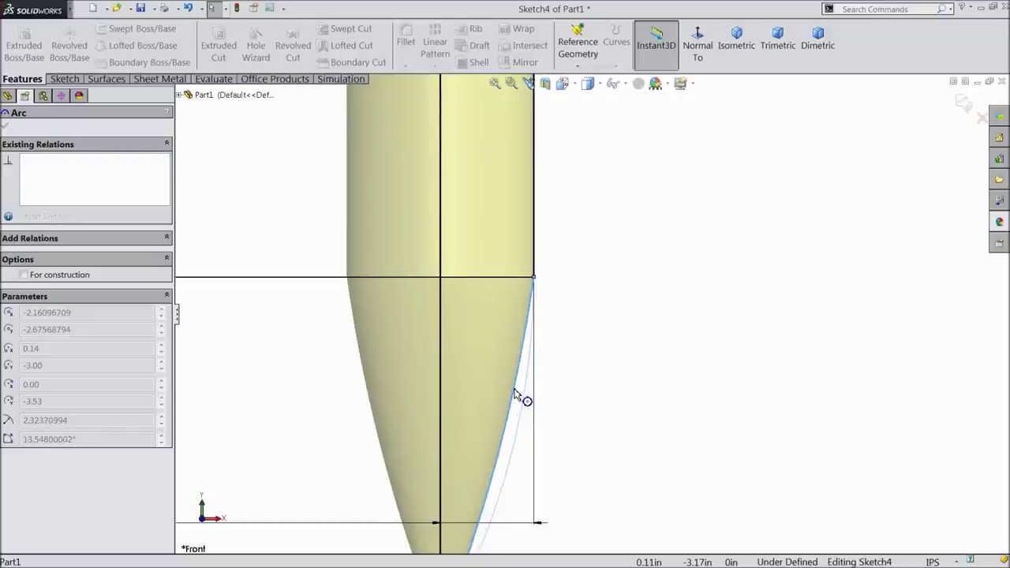
pyautogui.scroll(2, 517, 399)
pyautogui.scroll(2, 571, 406)
pyautogui.scroll(-1, 557, 343)
pyautogui.scroll(-1, 562, 337)
pyautogui.click(964, 102)
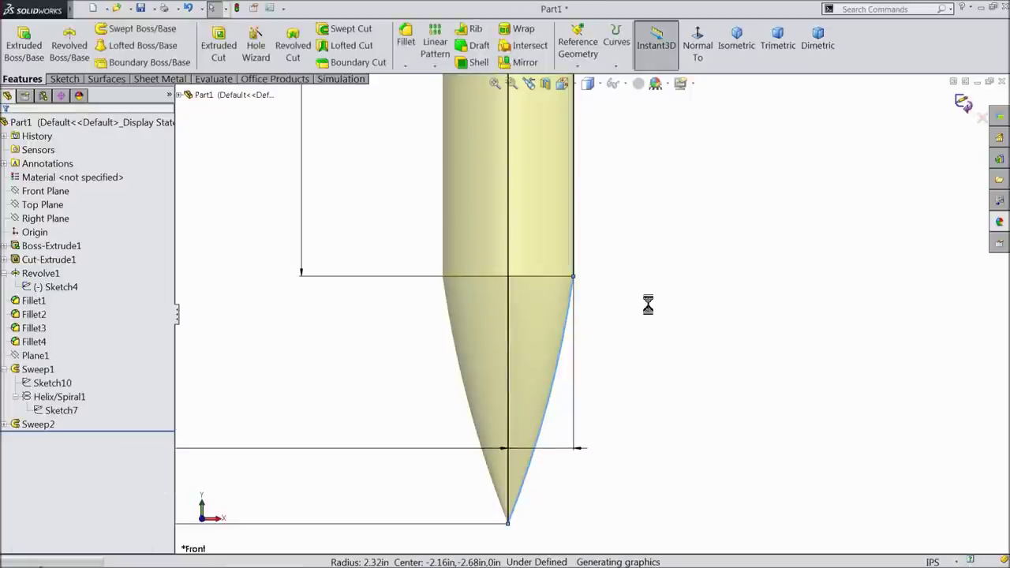
# Start Sketch13 on the lower thread's triangular end face
pyautogui.moveTo(601, 368)
pyautogui.mouseDown(button='middle')
pyautogui.moveTo(489, 296)
pyautogui.moveTo(468, 294)
pyautogui.moveTo(449, 318)
pyautogui.moveTo(489, 286)
pyautogui.moveTo(413, 263)
pyautogui.moveTo(380, 304)
pyautogui.moveTo(437, 258)
pyautogui.moveTo(415, 308)
pyautogui.moveTo(419, 289)
pyautogui.mouseUp(button='middle')
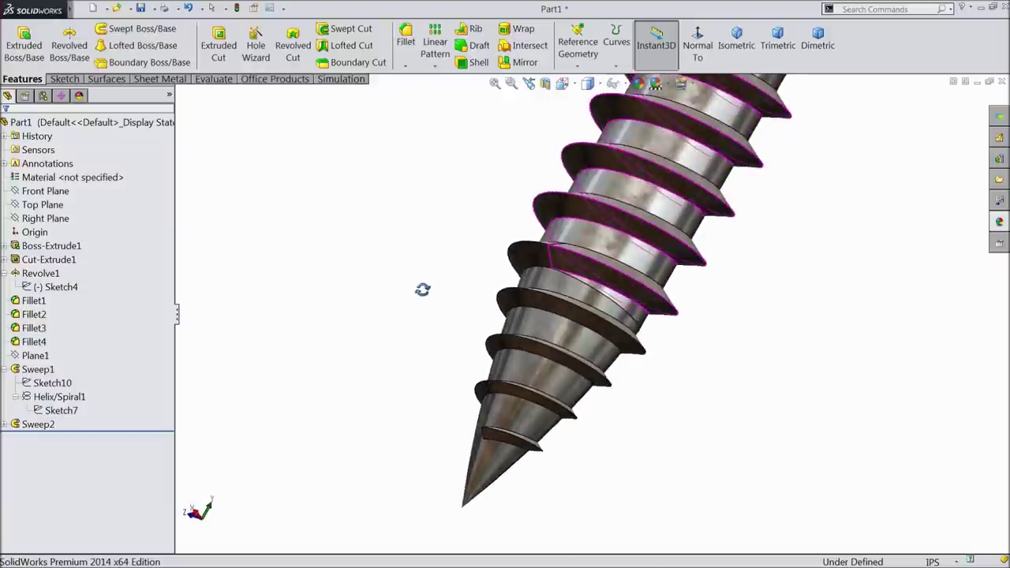
pyautogui.scroll(3, 405, 324)
pyautogui.scroll(2, 442, 334)
pyautogui.scroll(-2, 695, 209)
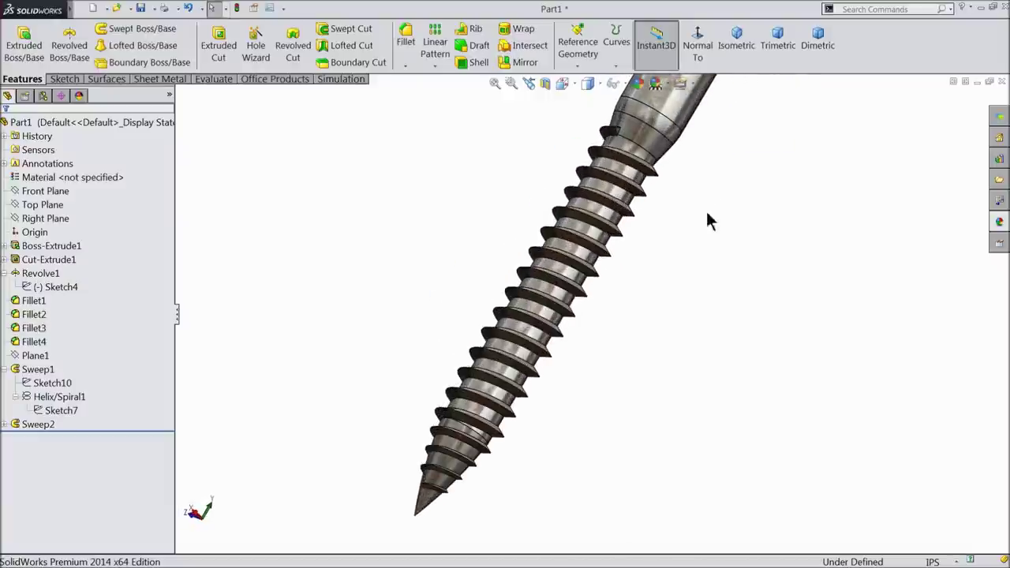
pyautogui.scroll(-2, 462, 492)
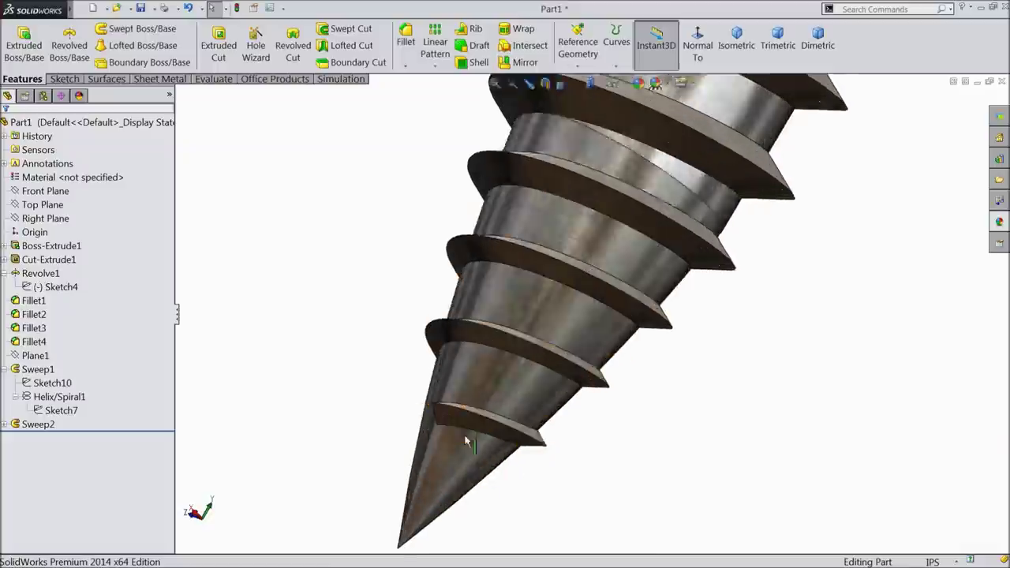
pyautogui.scroll(-2, 466, 435)
pyautogui.scroll(-2, 510, 400)
pyautogui.scroll(-2, 514, 388)
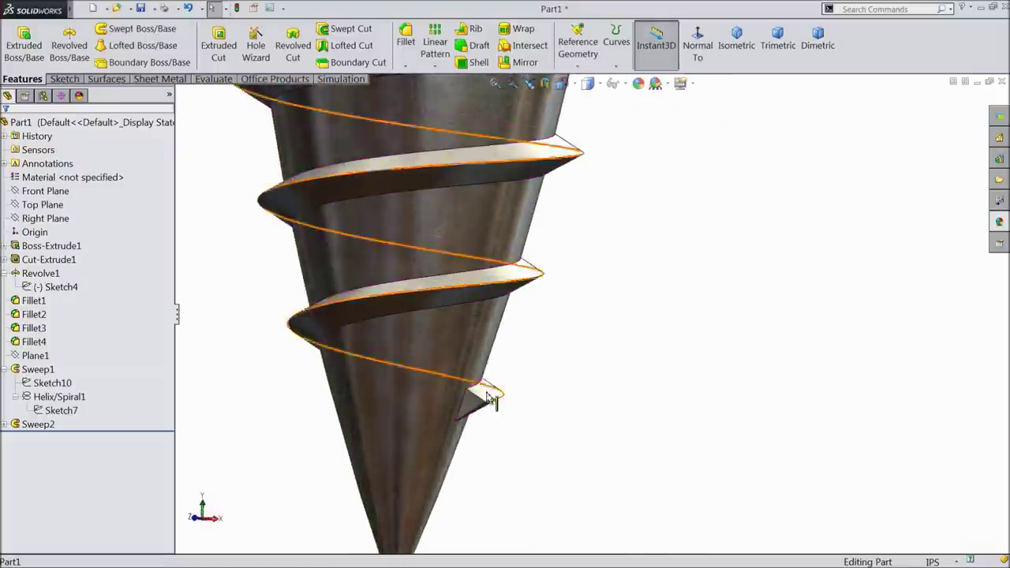
pyautogui.scroll(-3, 494, 405)
pyautogui.scroll(-2, 458, 374)
pyautogui.scroll(-1, 497, 394)
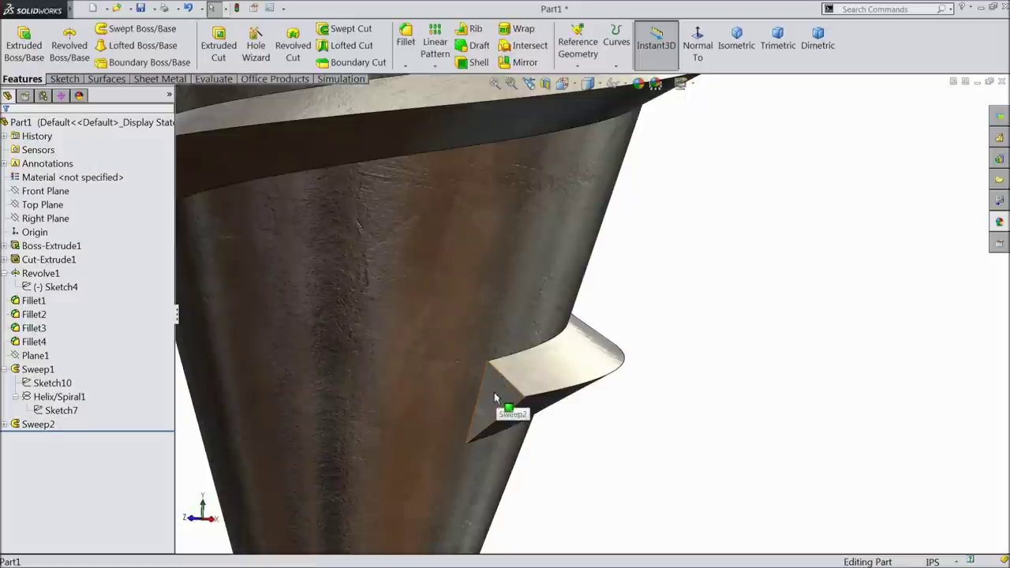
pyautogui.click(492, 397)
pyautogui.click(534, 360)
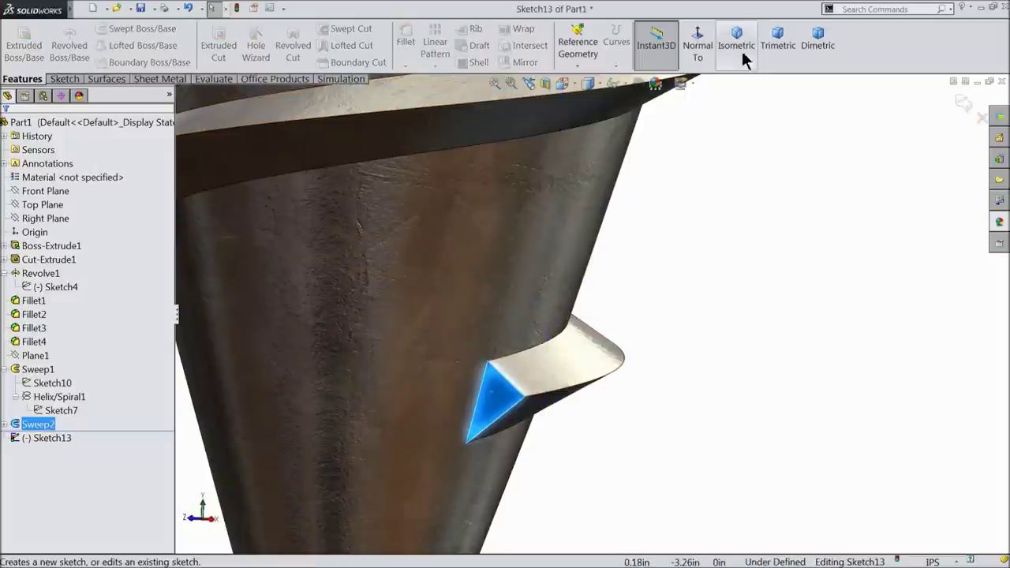
# Draw a closed triangular line profile around the thread end face
pyautogui.click(698, 48)
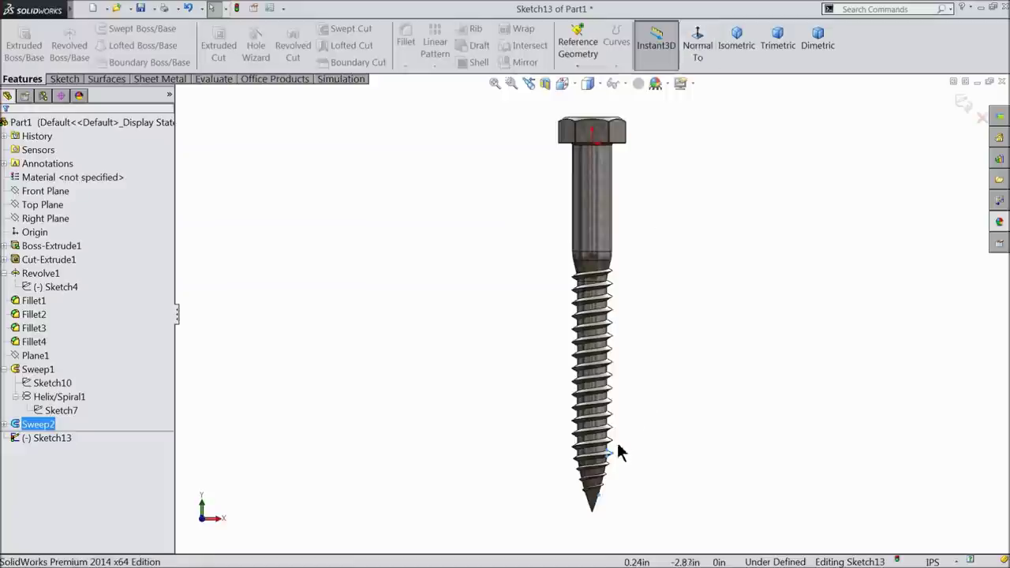
pyautogui.scroll(-2, 600, 497)
pyautogui.scroll(-2, 588, 489)
pyautogui.scroll(-2, 574, 394)
pyautogui.scroll(-3, 577, 331)
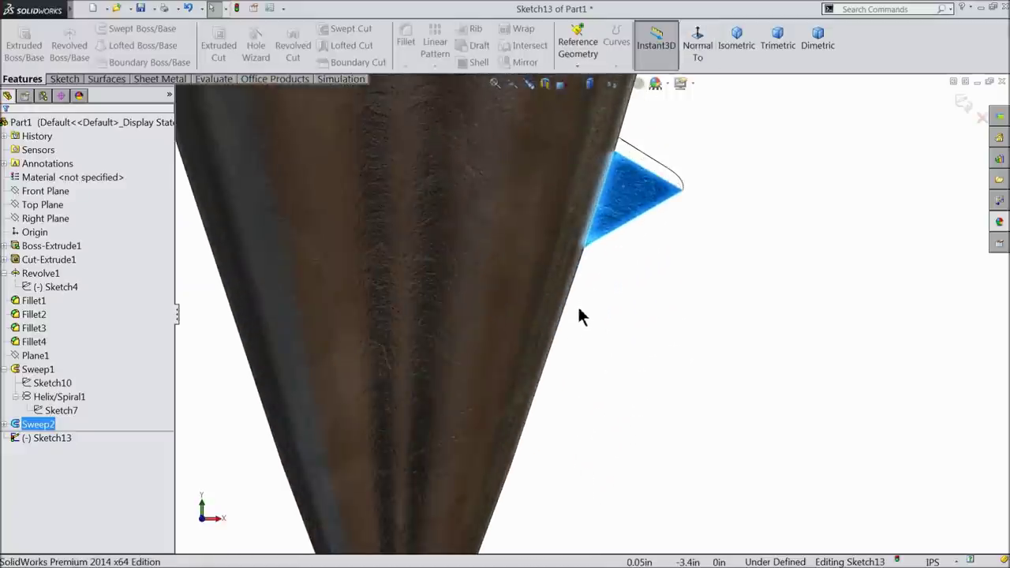
pyautogui.scroll(1, 591, 292)
pyautogui.scroll(-2, 611, 237)
pyautogui.scroll(-2, 603, 225)
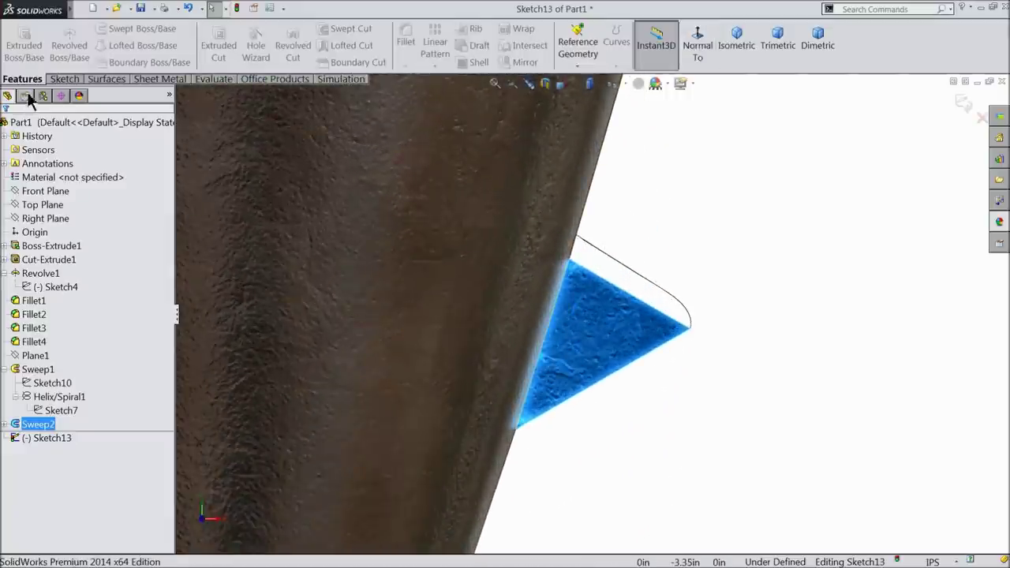
pyautogui.click(64, 79)
pyautogui.click(90, 30)
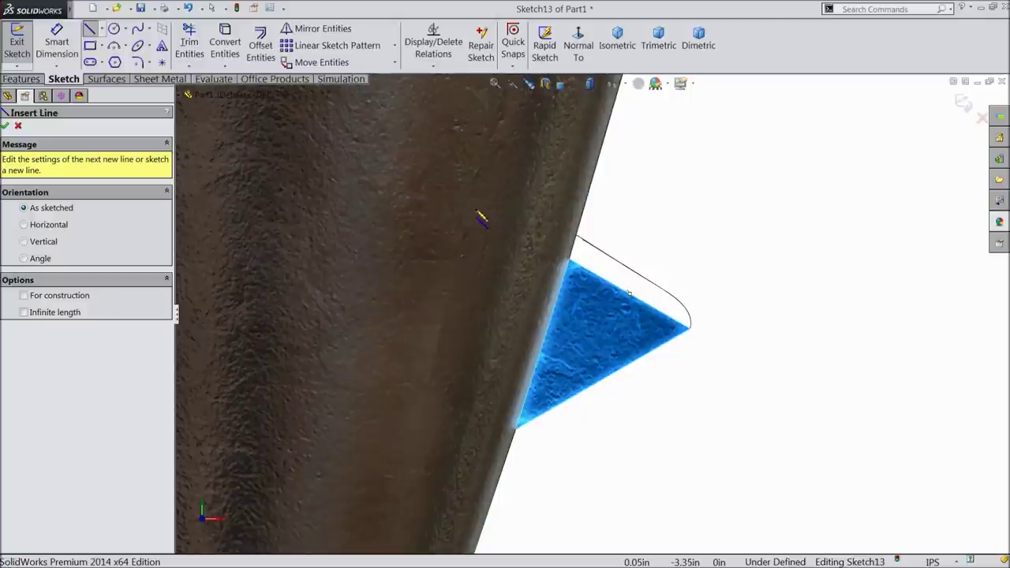
pyautogui.click(571, 259)
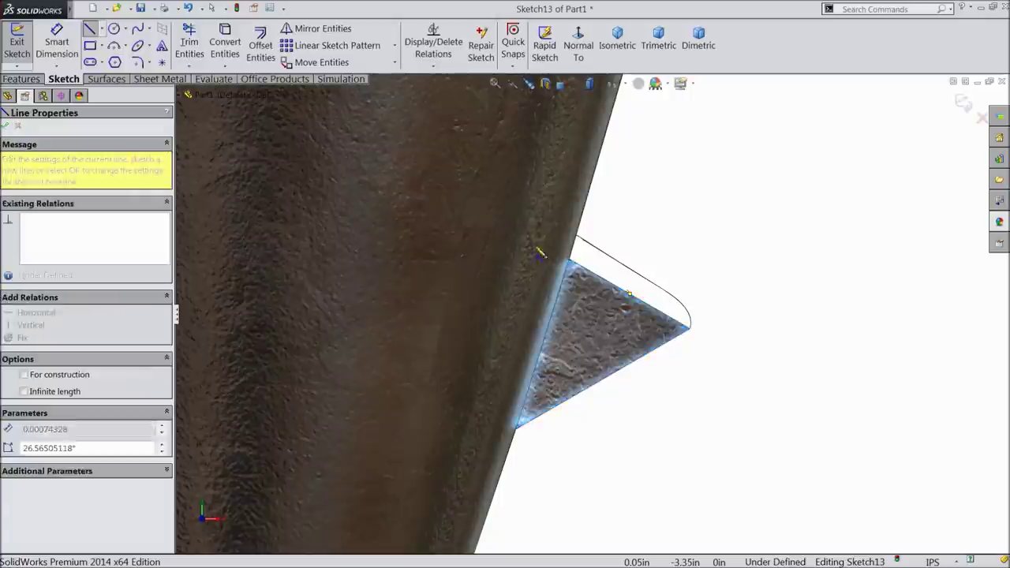
pyautogui.click(691, 329)
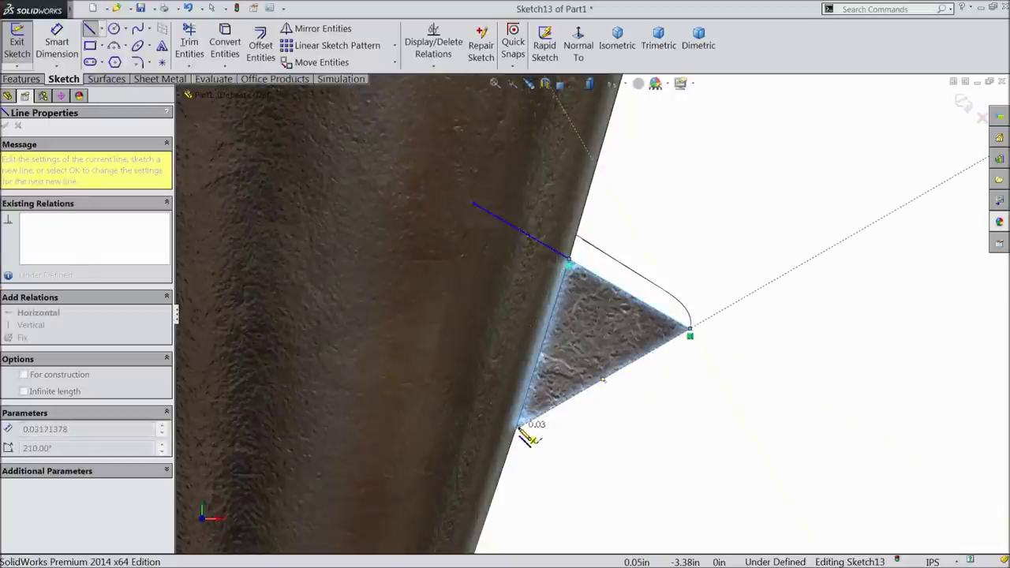
pyautogui.click(516, 432)
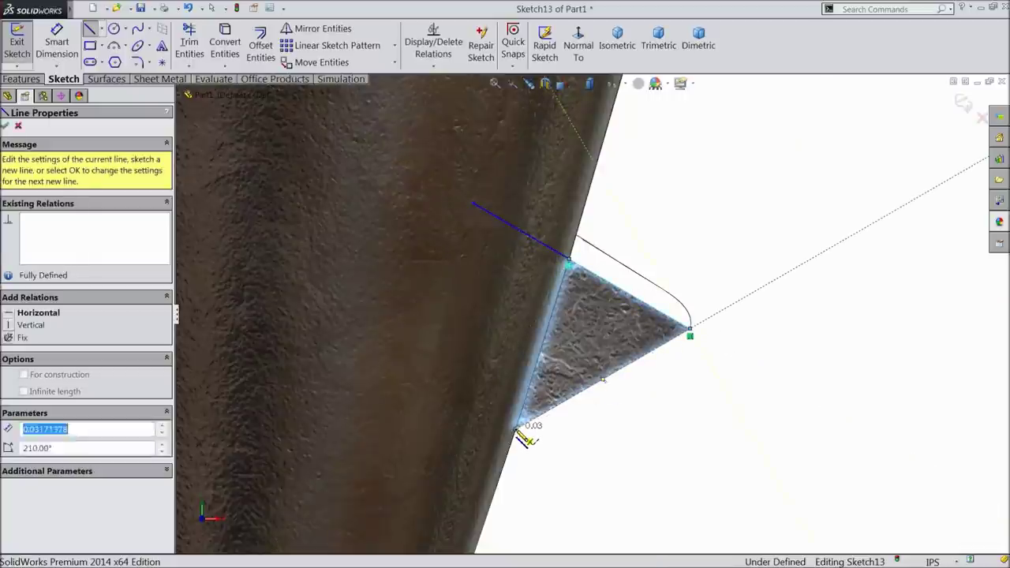
pyautogui.click(444, 472)
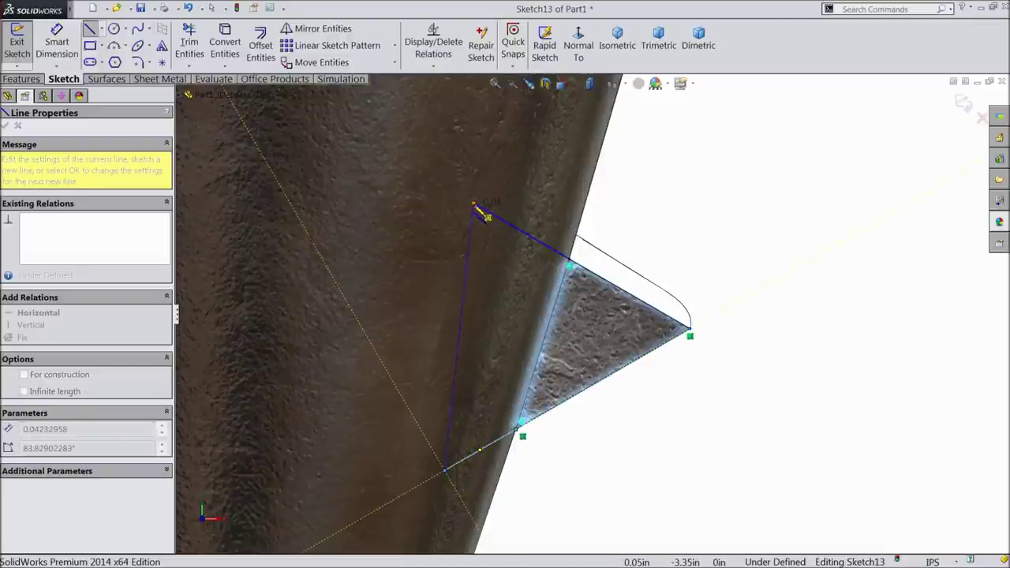
pyautogui.click(474, 206)
pyautogui.rightClick(522, 141)
pyautogui.click(548, 149)
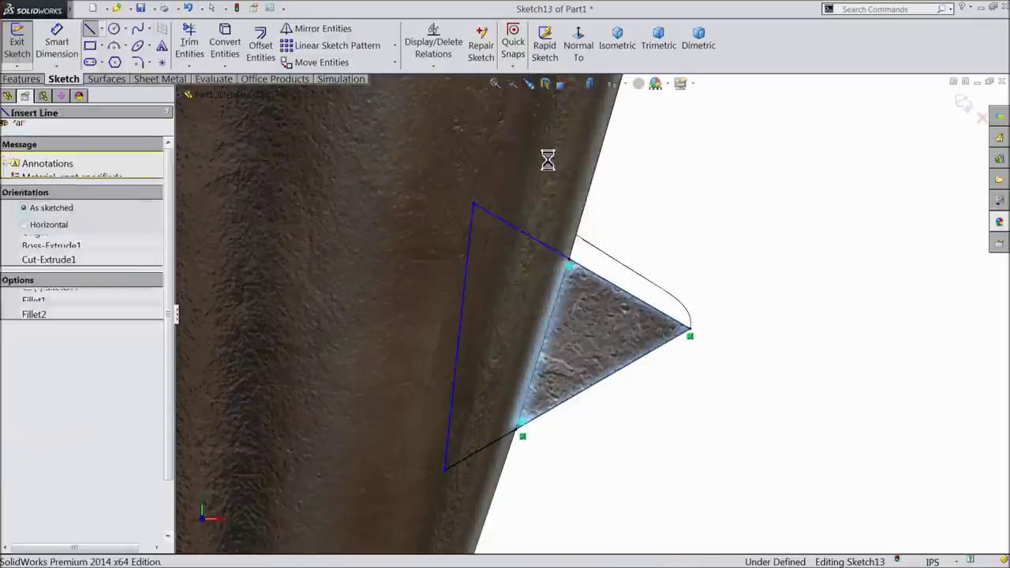
# Add a vertical centreline inside the shank beside the triangle as the revolve axis
pyautogui.scroll(3, 553, 252)
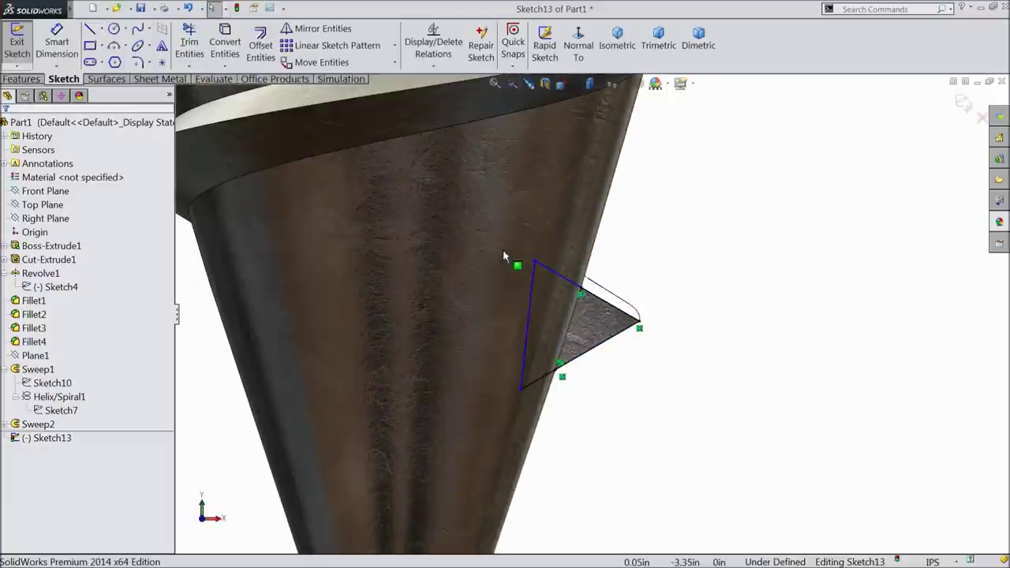
pyautogui.click(102, 29)
pyautogui.click(118, 63)
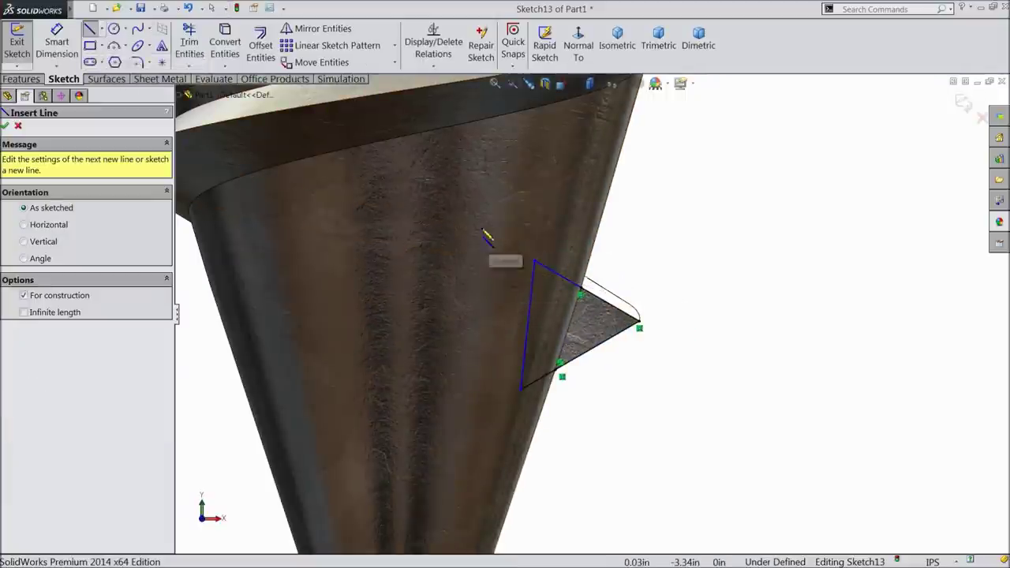
pyautogui.click(476, 438)
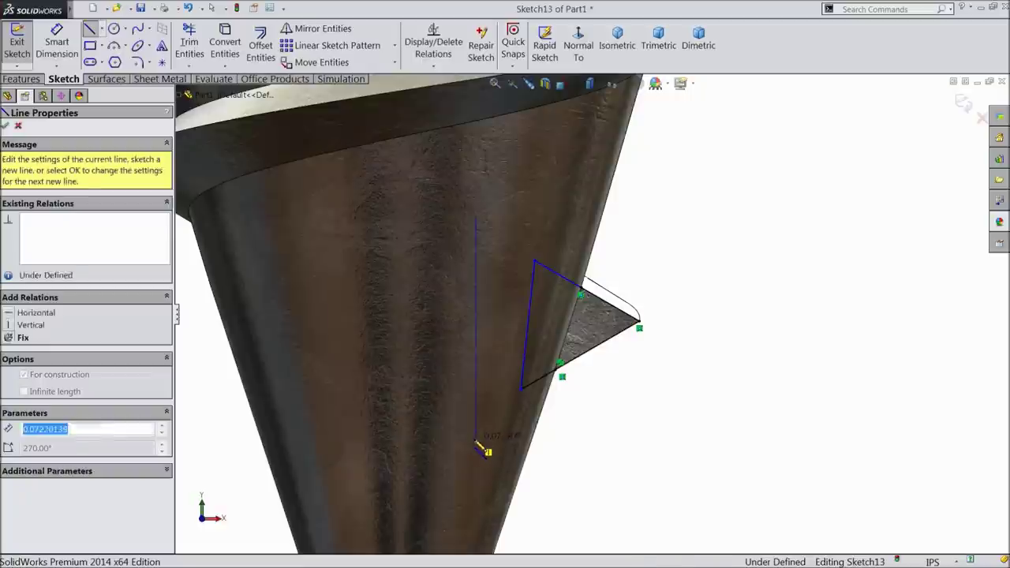
pyautogui.click(476, 217)
pyautogui.rightClick(509, 221)
pyautogui.click(542, 129)
pyautogui.press('Escape')
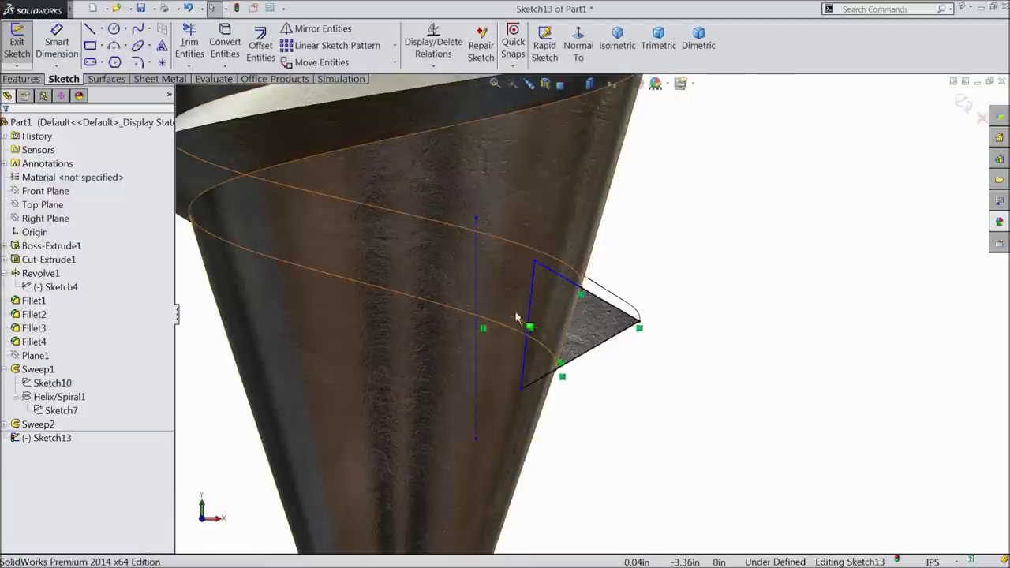
pyautogui.scroll(2, 462, 311)
pyautogui.scroll(-2, 537, 300)
pyautogui.scroll(-1, 550, 275)
pyautogui.scroll(-1, 580, 358)
pyautogui.scroll(2, 550, 363)
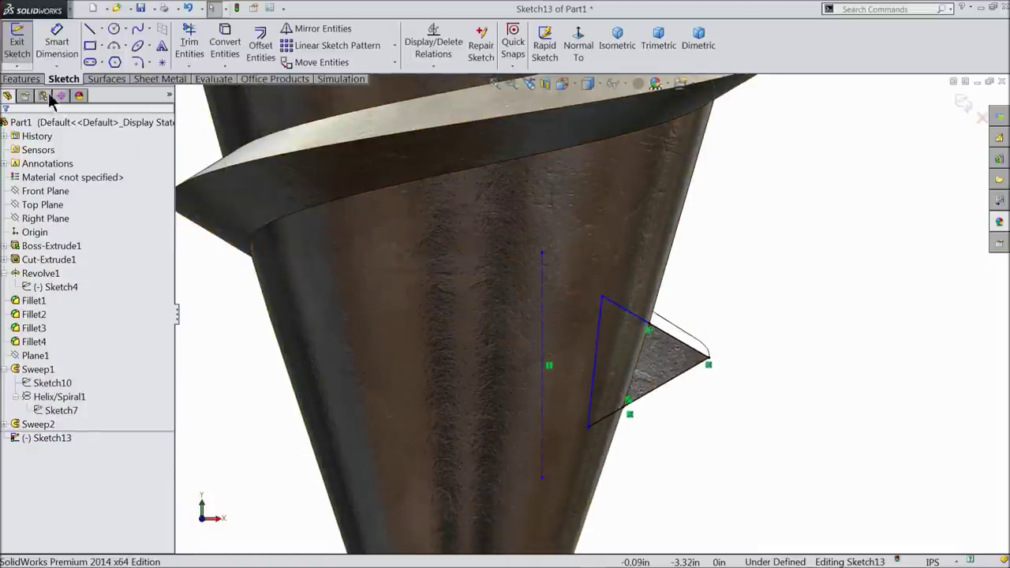
pyautogui.click(30, 79)
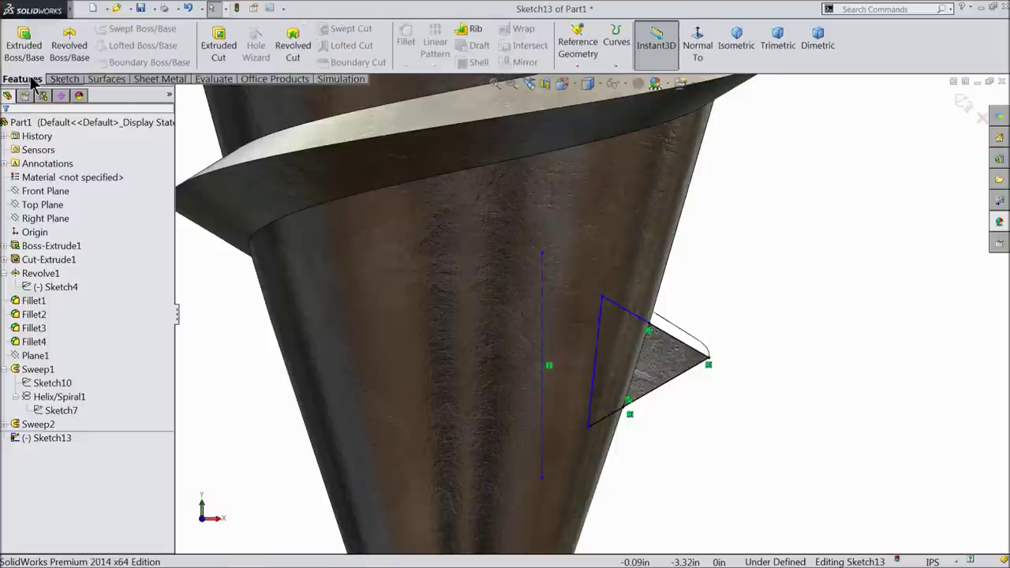
# Revolve the triangle 160° about centreline Line6 to taper the thread's lower end
pyautogui.click(69, 47)
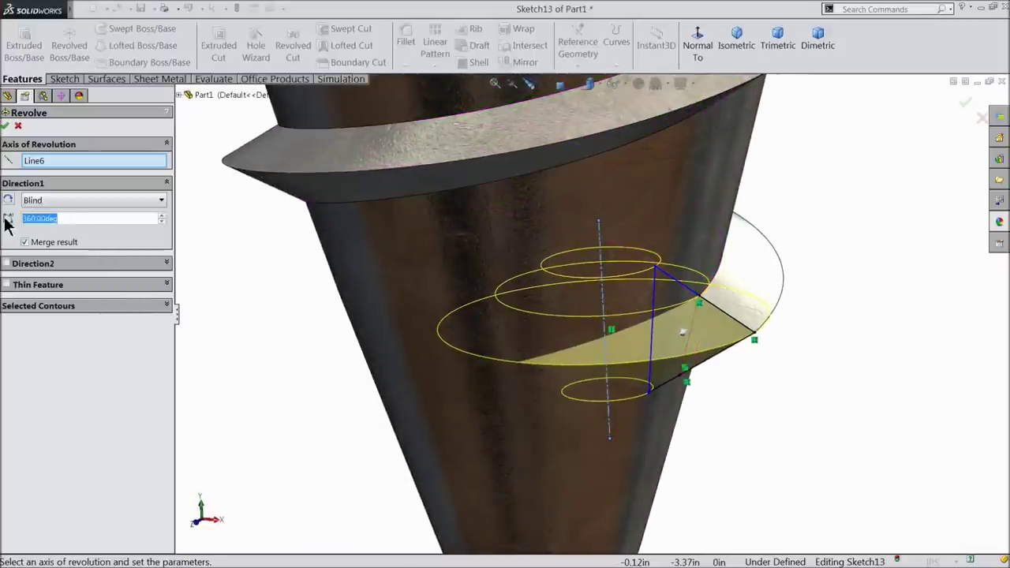
pyautogui.write('160')
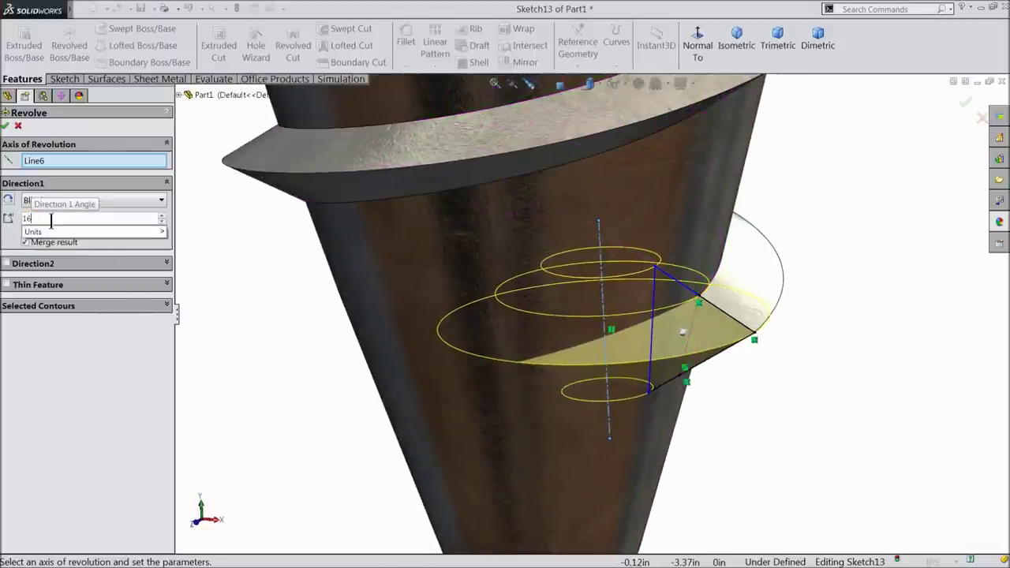
pyautogui.press('Return')
pyautogui.moveTo(327, 306)
pyautogui.mouseDown(button='middle')
pyautogui.moveTo(337, 318)
pyautogui.moveTo(311, 298)
pyautogui.mouseUp(button='middle')
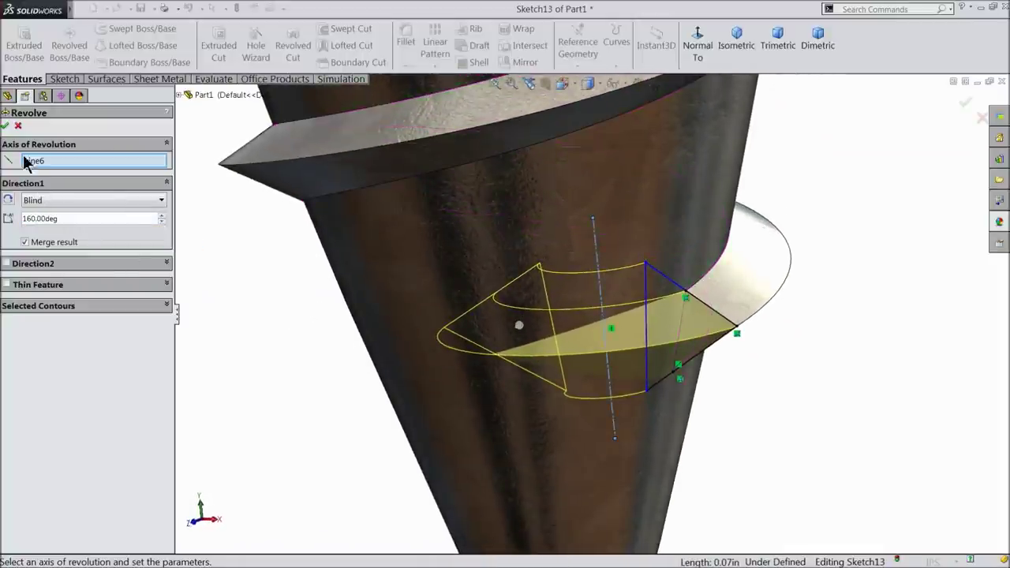
pyautogui.click(5, 127)
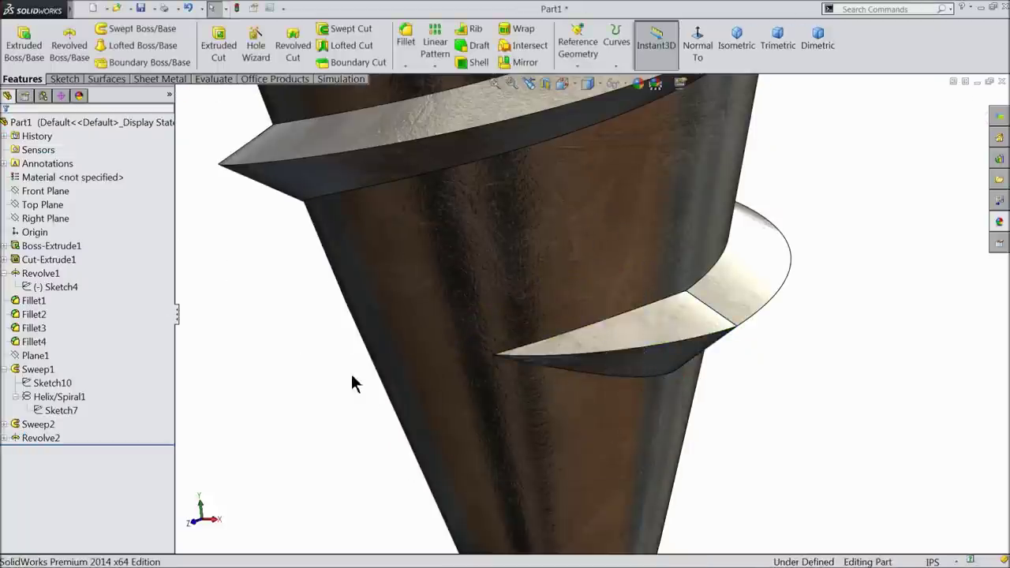
# Start a new sketch on the upper thread's triangular end face
pyautogui.scroll(2, 351, 384)
pyautogui.moveTo(346, 376); pyautogui.dragTo(293, 354, button='middle')
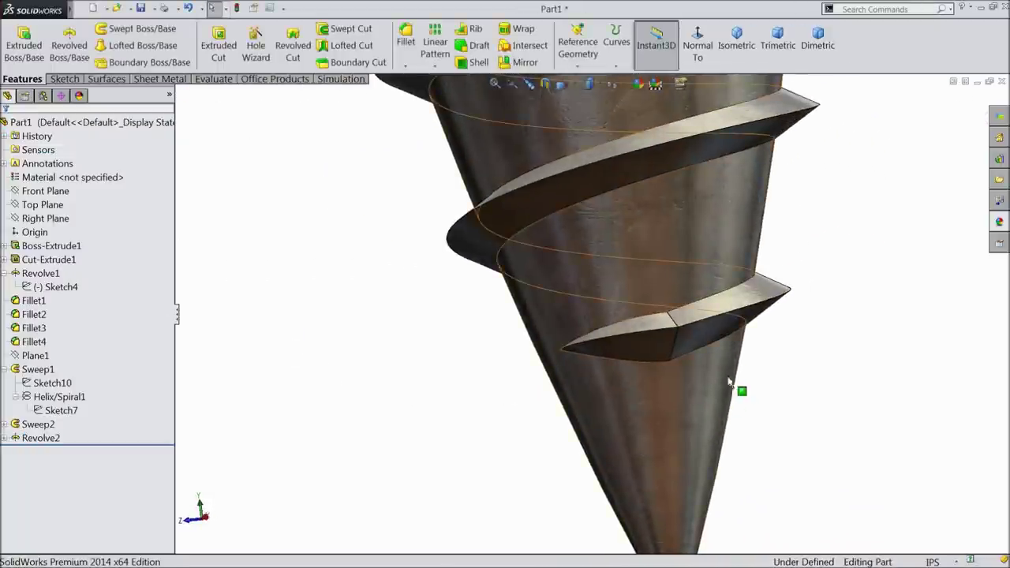
pyautogui.scroll(-3, 636, 365)
pyautogui.moveTo(635, 364)
pyautogui.mouseDown(button='middle')
pyautogui.moveTo(635, 403)
pyautogui.moveTo(661, 410)
pyautogui.mouseUp(button='middle')
pyautogui.scroll(3, 531, 343)
pyautogui.scroll(3, 541, 320)
pyautogui.scroll(3, 547, 302)
pyautogui.scroll(-3, 620, 131)
pyautogui.scroll(-3, 608, 191)
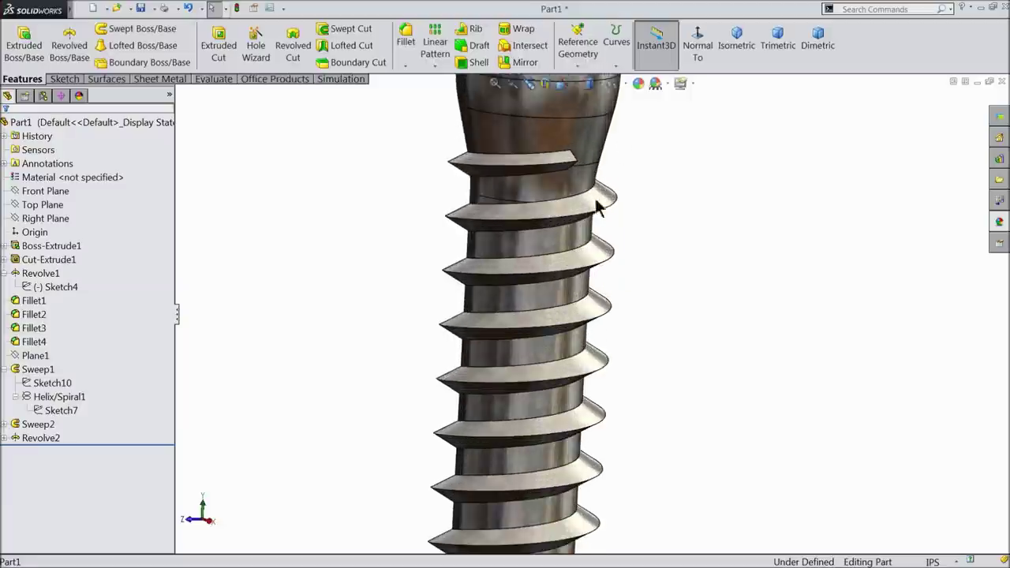
pyautogui.moveTo(609, 192); pyautogui.dragTo(523, 225, button='middle')
pyautogui.scroll(-2, 604, 162)
pyautogui.scroll(-3, 579, 205)
pyautogui.scroll(-3, 451, 270)
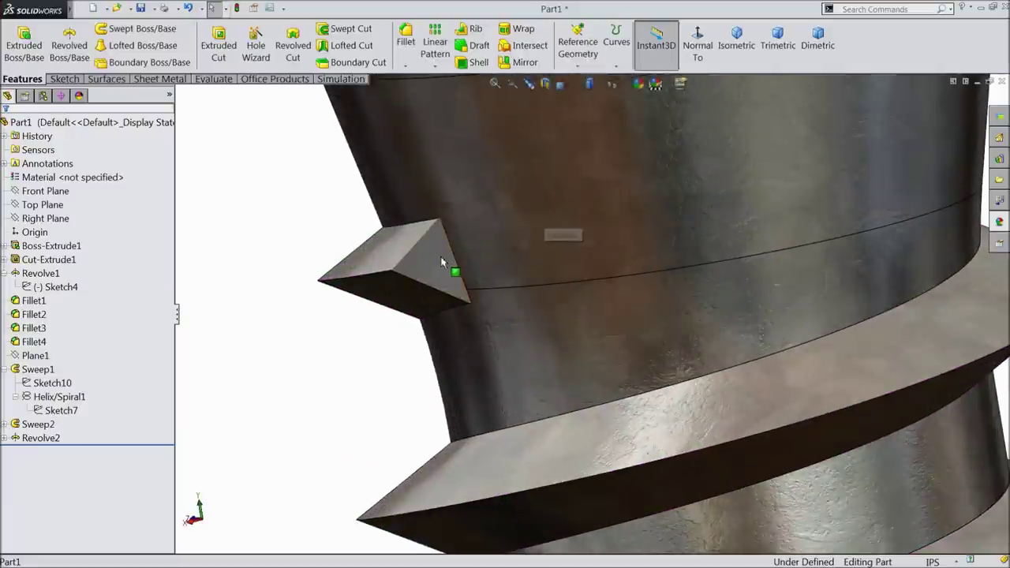
pyautogui.click(458, 253)
pyautogui.click(482, 223)
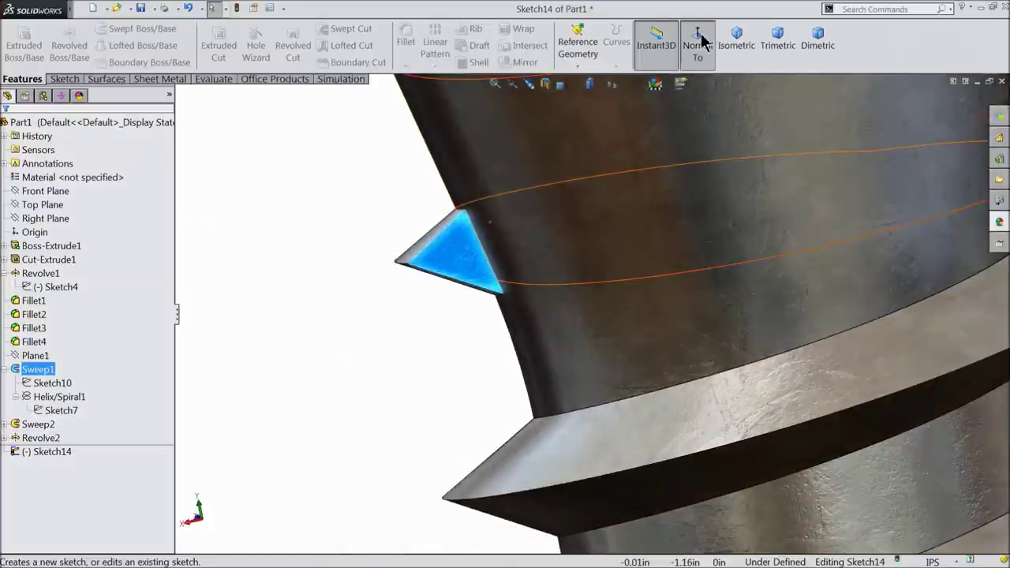
# Viewing the sketch plane straight on, draw lines closing a triangle around the upper thread end
pyautogui.click(698, 45)
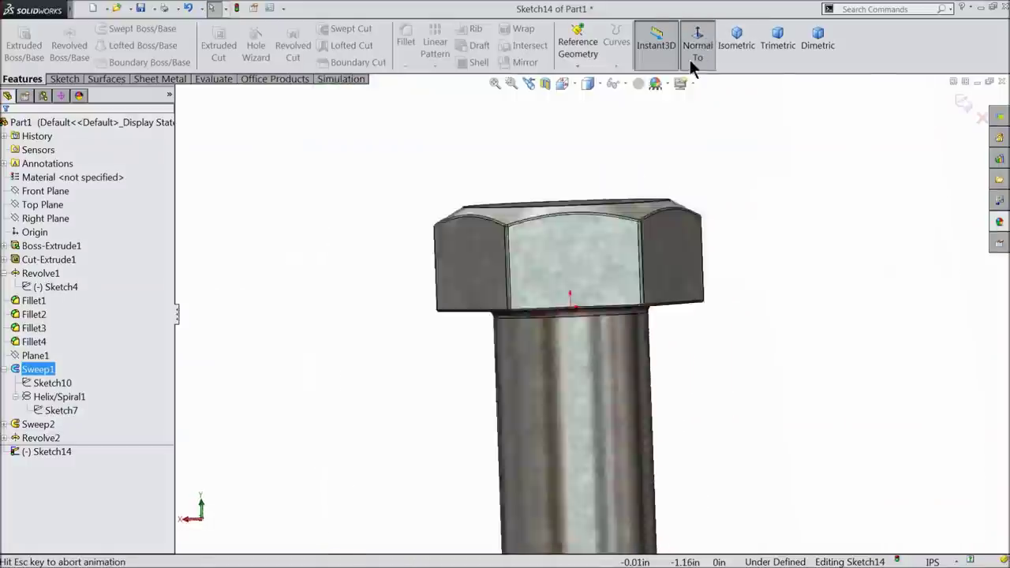
pyautogui.scroll(-2, 590, 277)
pyautogui.scroll(-3, 598, 322)
pyautogui.scroll(-3, 573, 413)
pyautogui.scroll(-2, 573, 412)
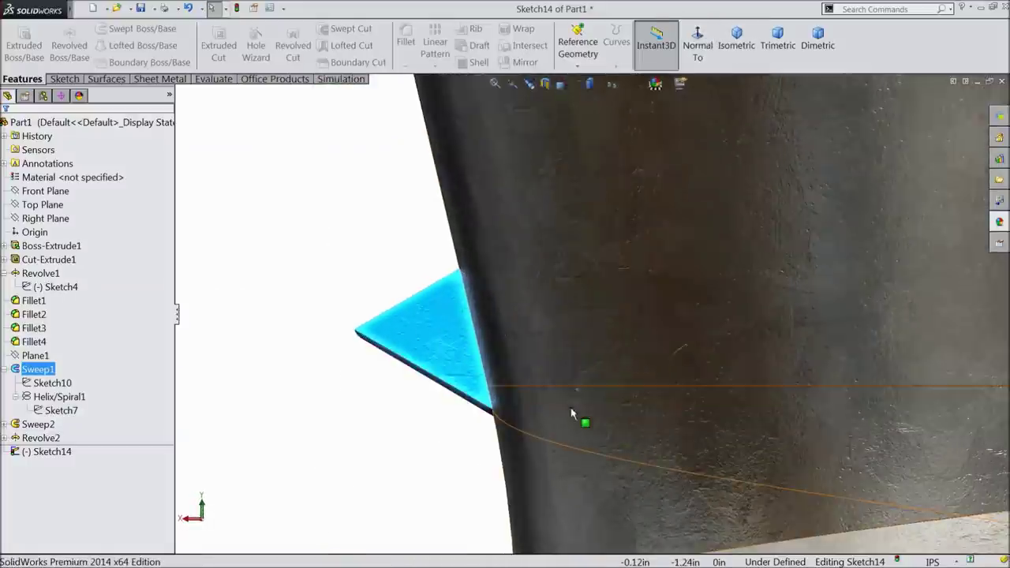
pyautogui.click(66, 80)
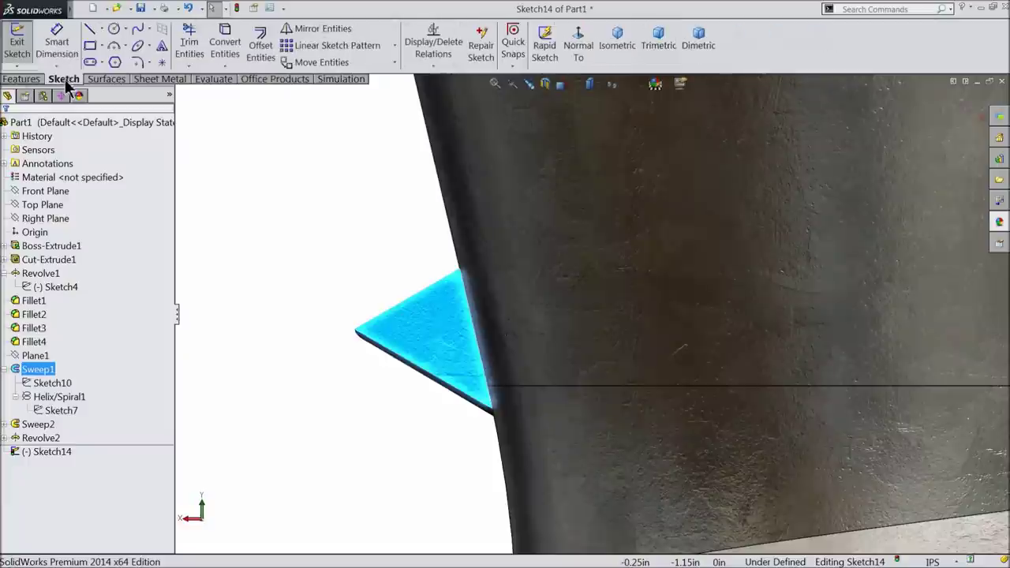
pyautogui.click(90, 30)
pyautogui.scroll(-1, 469, 331)
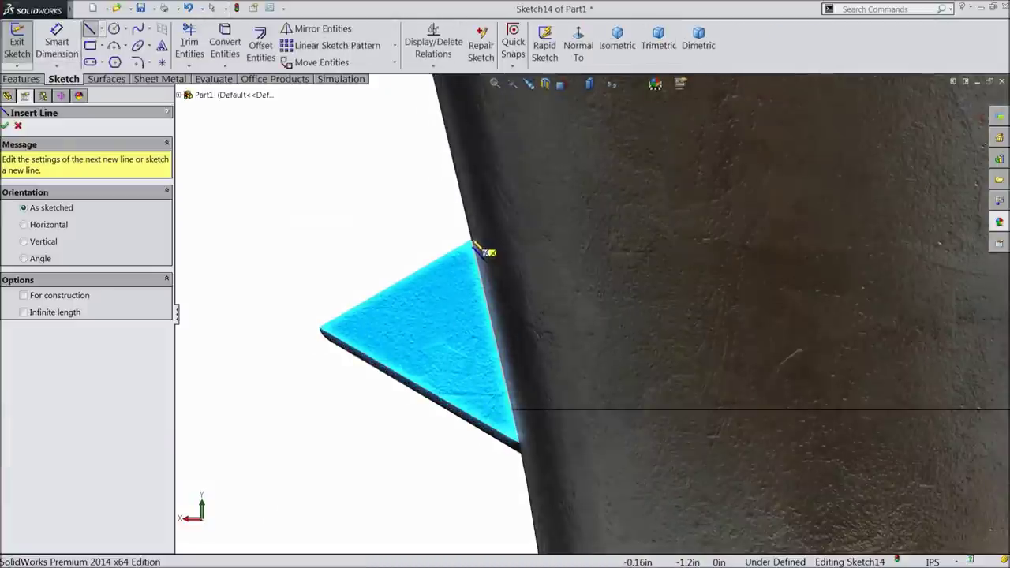
pyautogui.click(480, 249)
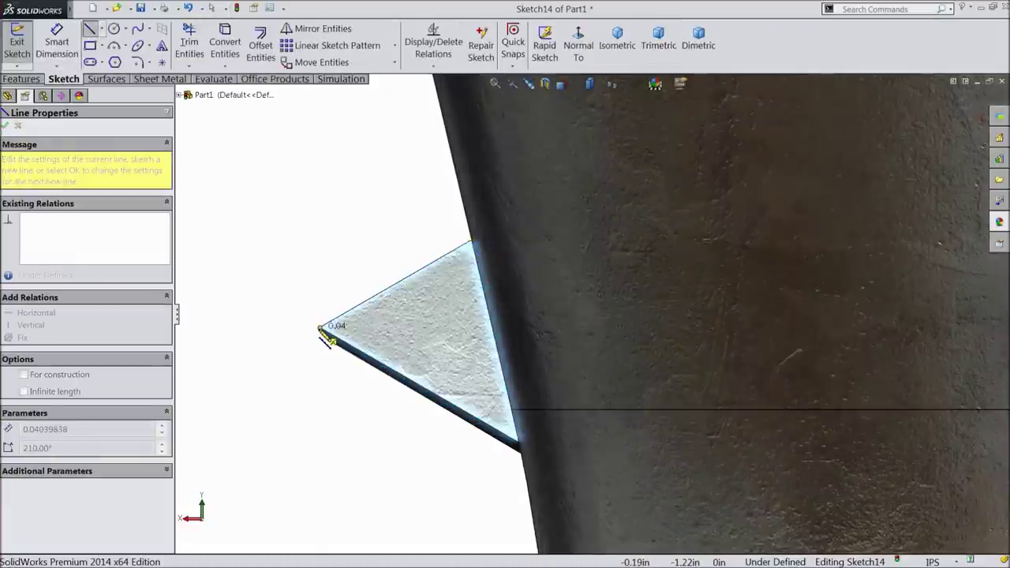
pyautogui.click(321, 330)
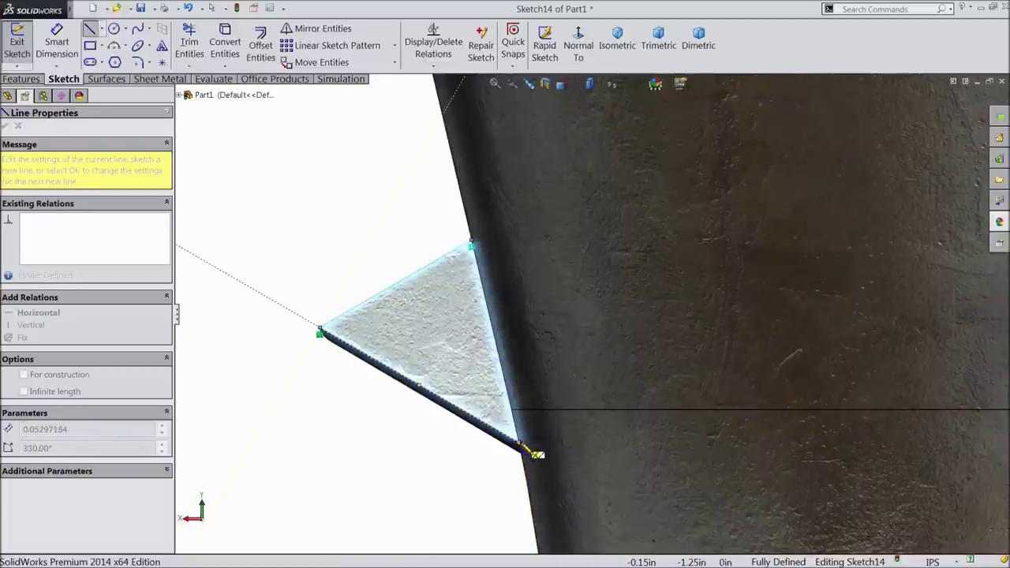
pyautogui.click(521, 448)
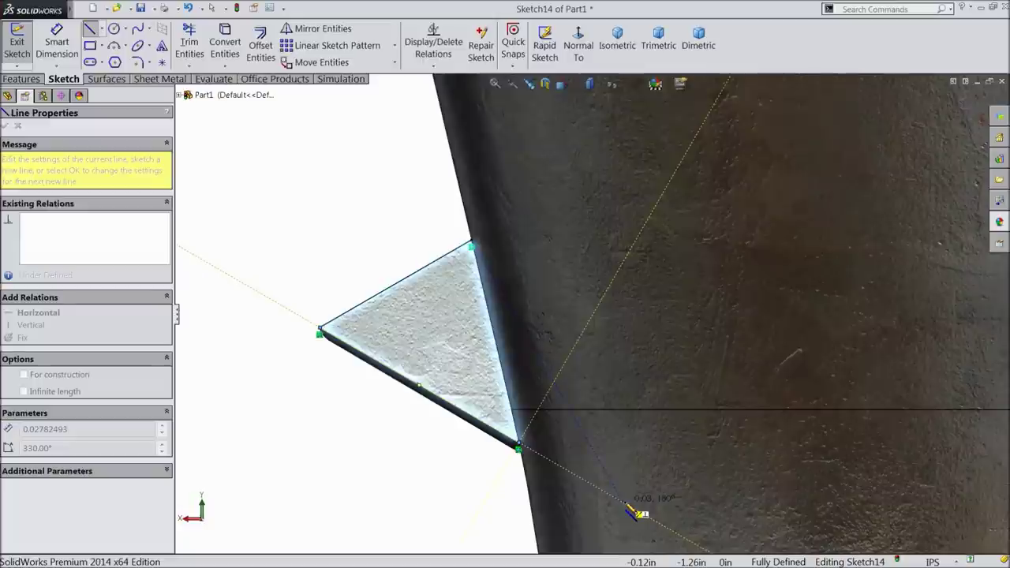
pyautogui.click(623, 502)
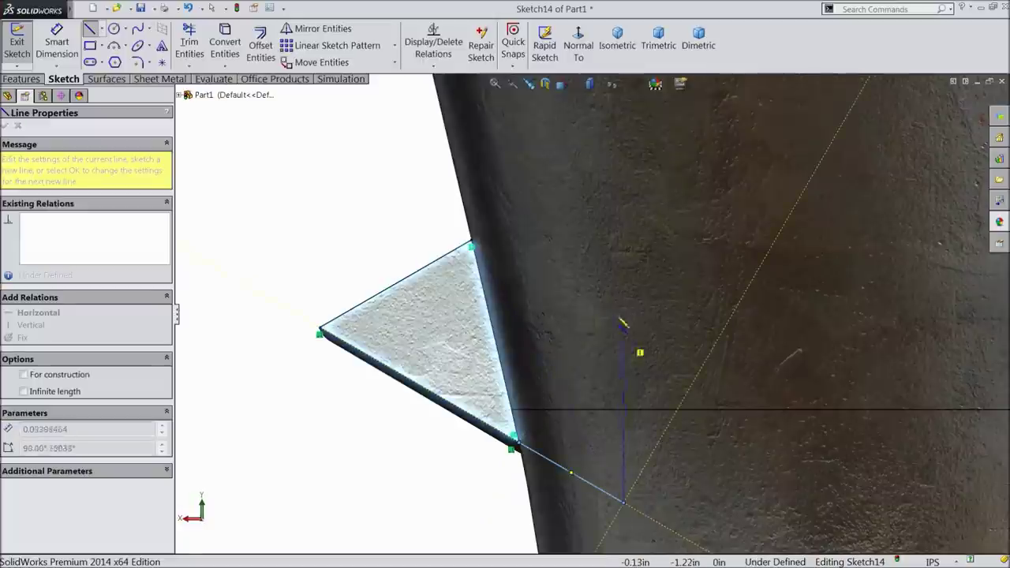
pyautogui.click(582, 147)
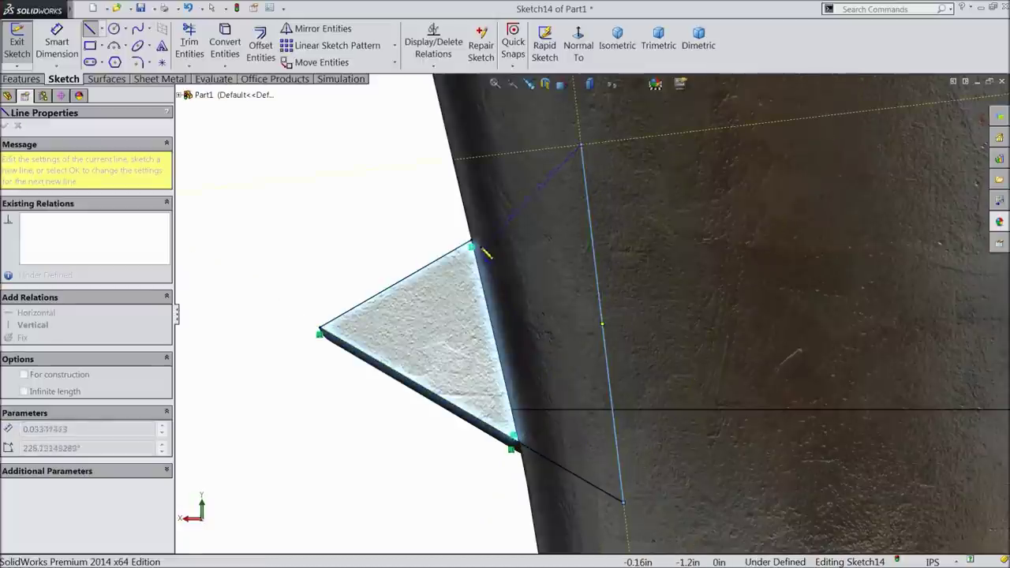
pyautogui.click(473, 243)
pyautogui.rightClick(379, 221)
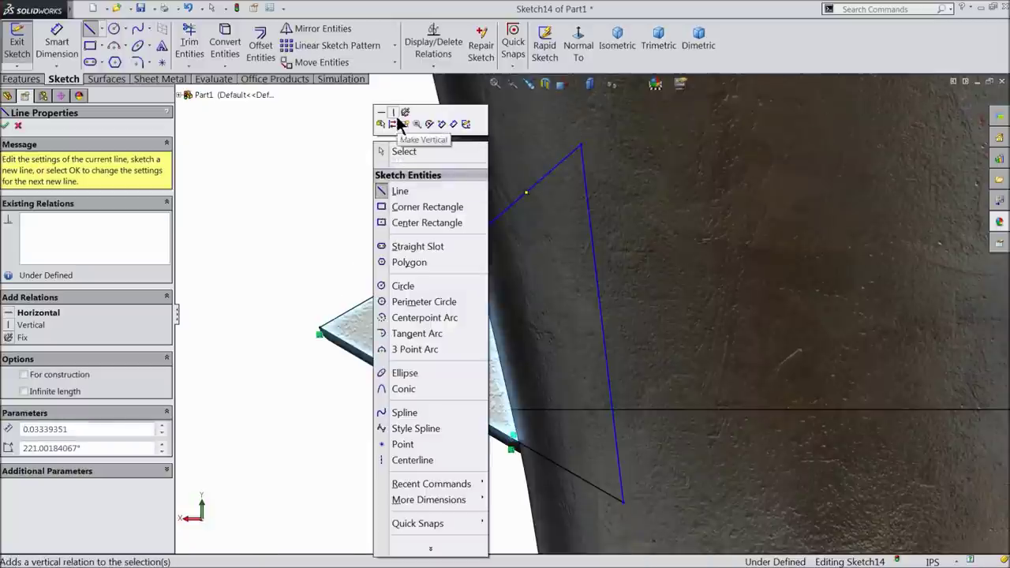
pyautogui.click(397, 151)
# Draw a construction centerline beside the triangle and give it a Vertical relation
pyautogui.scroll(3, 590, 324)
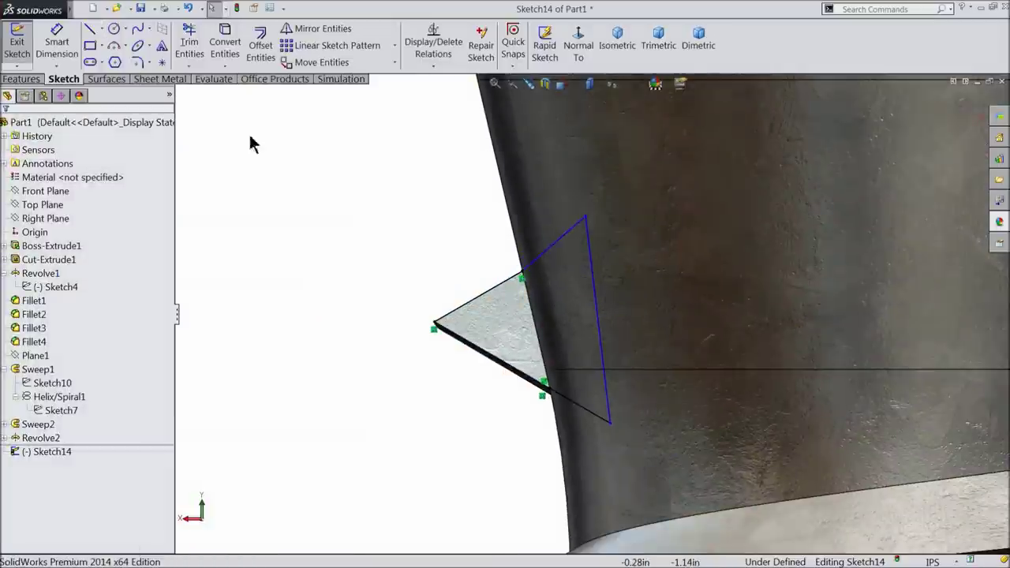
pyautogui.click(101, 29)
pyautogui.click(111, 60)
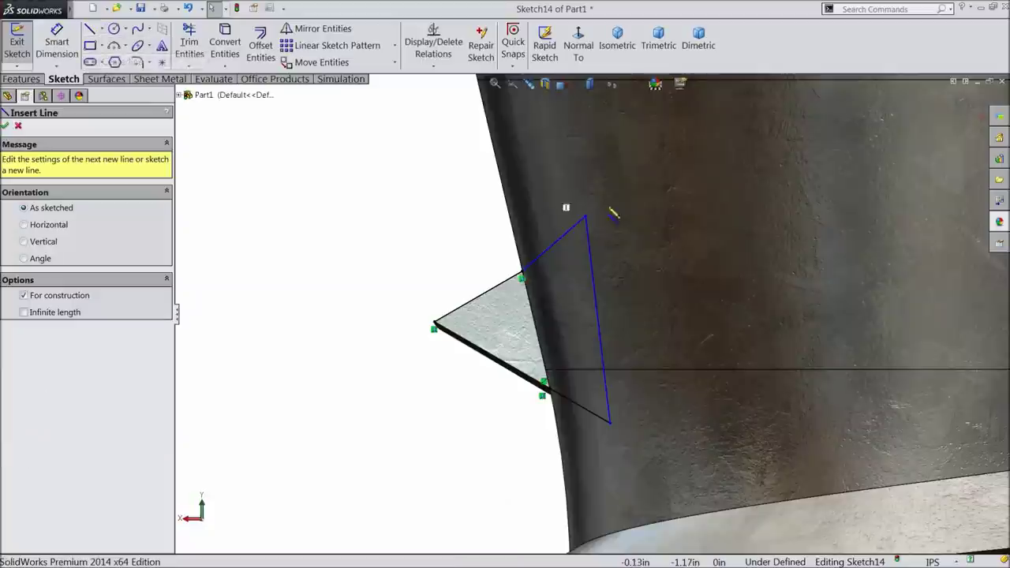
pyautogui.click(686, 152)
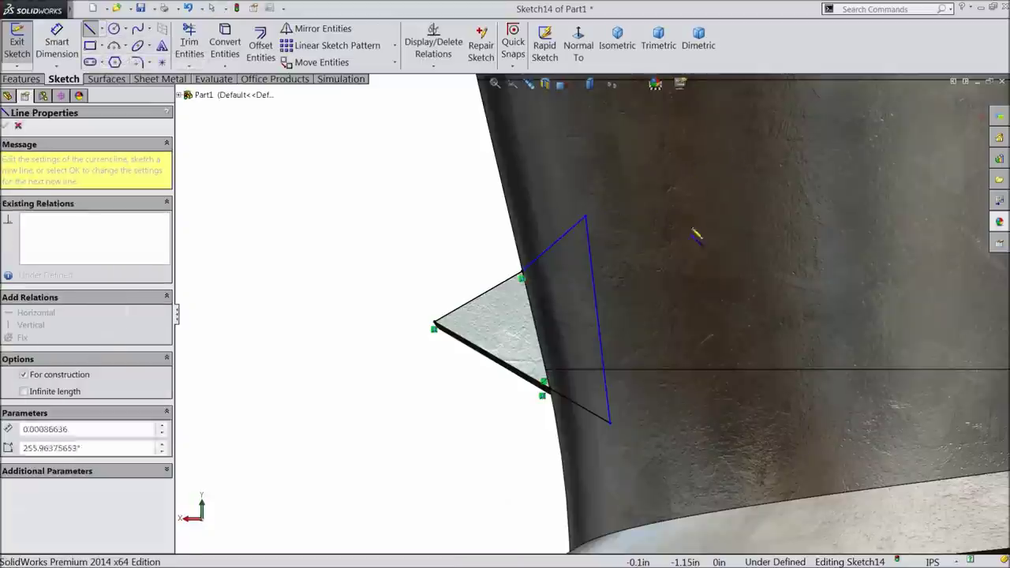
pyautogui.click(701, 442)
pyautogui.rightClick(771, 281)
pyautogui.click(789, 103)
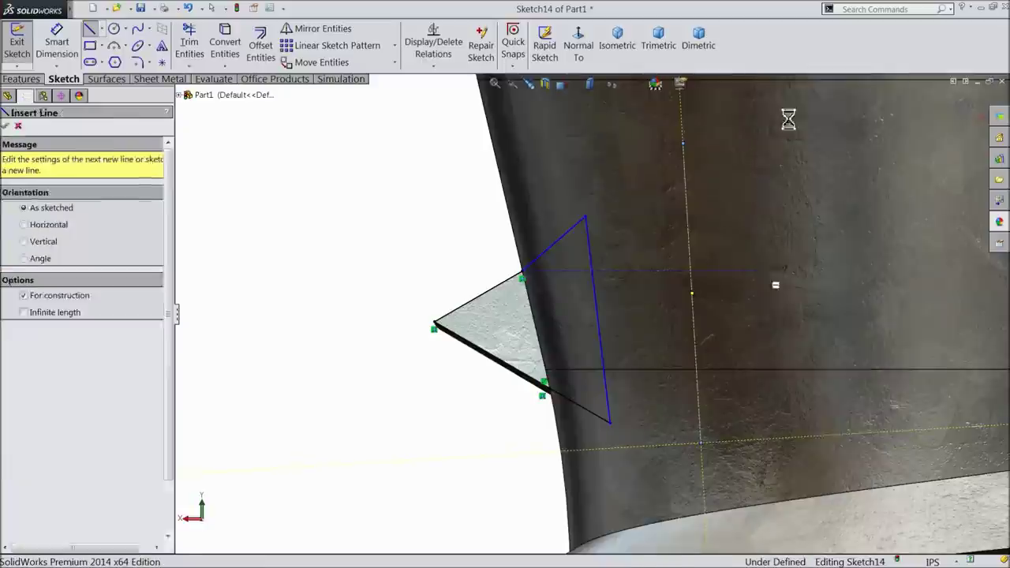
pyautogui.click(691, 229)
pyautogui.click(724, 192)
pyautogui.scroll(3, 732, 303)
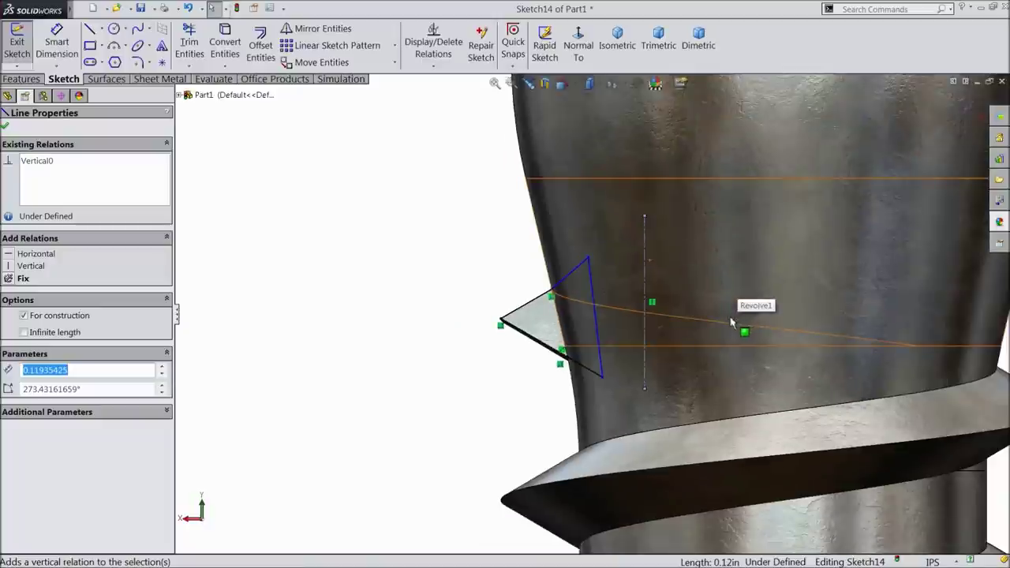
pyautogui.scroll(-2, 732, 322)
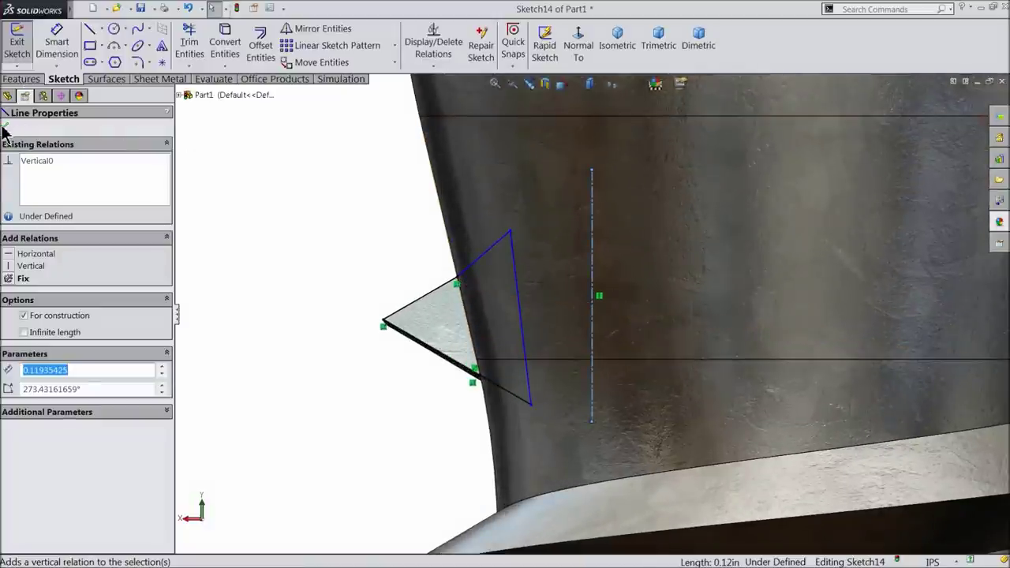
pyautogui.click(6, 124)
pyautogui.click(21, 79)
pyautogui.click(68, 49)
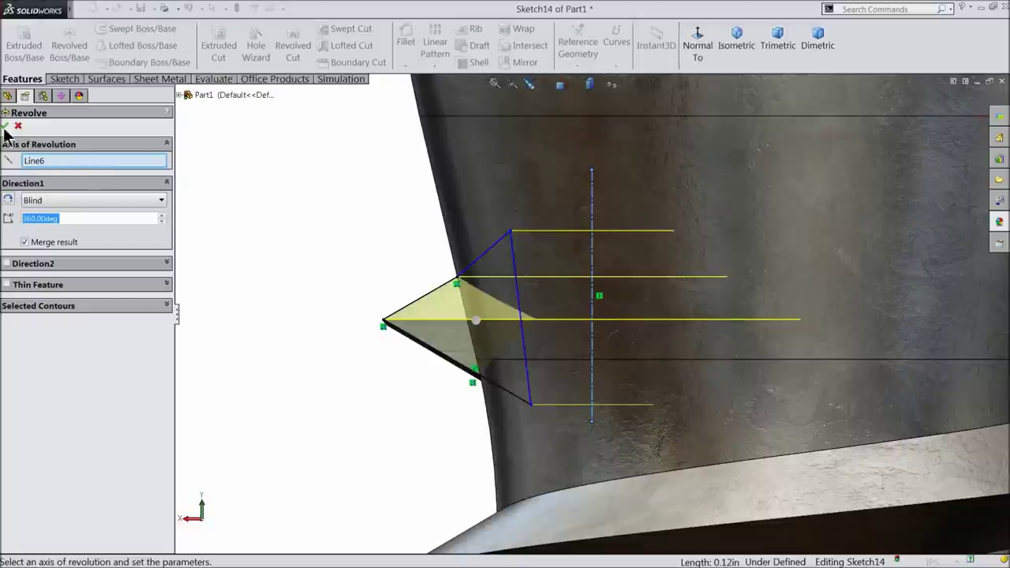
# Revolve Sketch14's triangle 100° in the reversed direction about its centerline
pyautogui.write('100')
pyautogui.press('Return')
pyautogui.moveTo(345, 221)
pyautogui.mouseDown(button='middle')
pyautogui.moveTo(548, 265)
pyautogui.moveTo(378, 242)
pyautogui.moveTo(453, 295)
pyautogui.moveTo(442, 297)
pyautogui.moveTo(388, 181)
pyautogui.moveTo(396, 187)
pyautogui.mouseUp(button='middle')
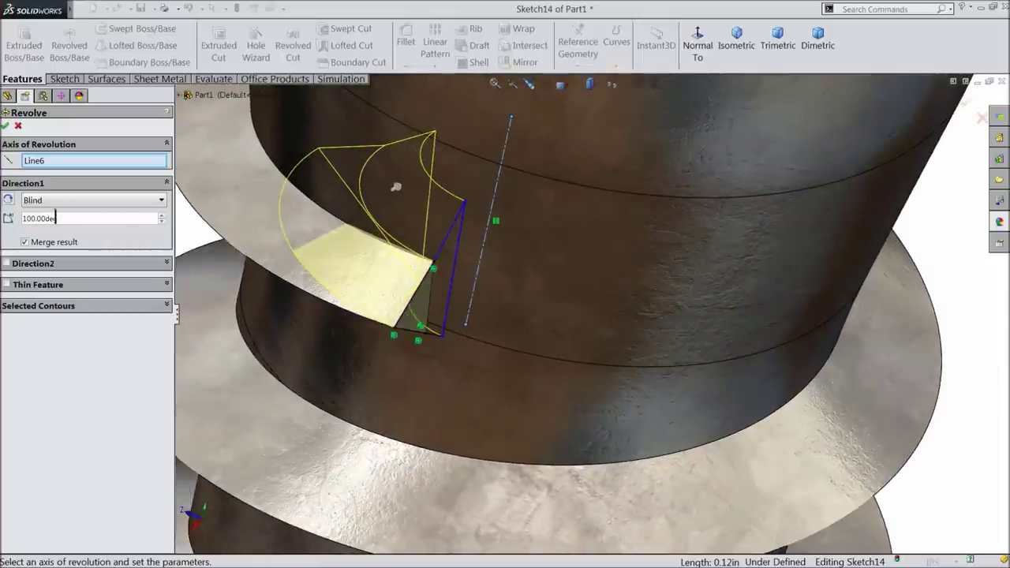
pyautogui.click(8, 202)
pyautogui.scroll(3, 357, 246)
pyautogui.moveTo(354, 243)
pyautogui.mouseDown(button='middle')
pyautogui.moveTo(431, 190)
pyautogui.moveTo(434, 164)
pyautogui.moveTo(429, 216)
pyautogui.mouseUp(button='middle')
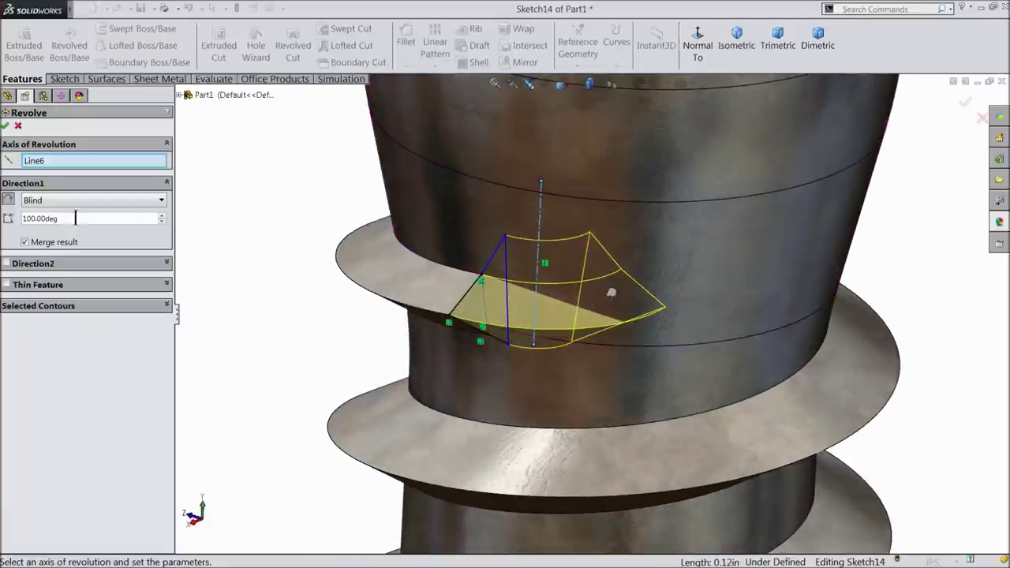
pyautogui.click(5, 126)
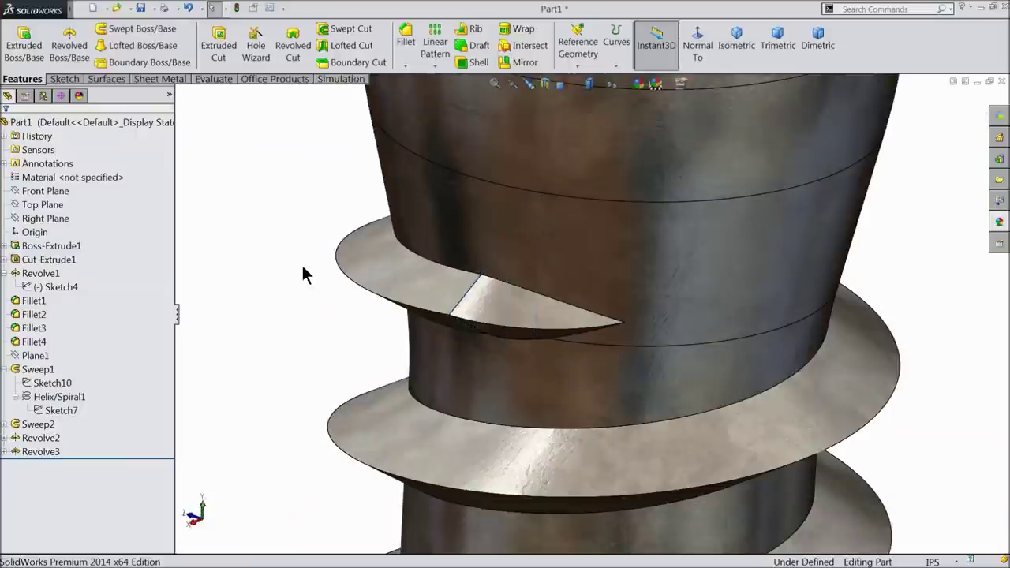
# Inspect the whole bolt, from tapered thread ends to hex head, then show the appearances library
pyautogui.moveTo(563, 365); pyautogui.dragTo(576, 337, button='middle')
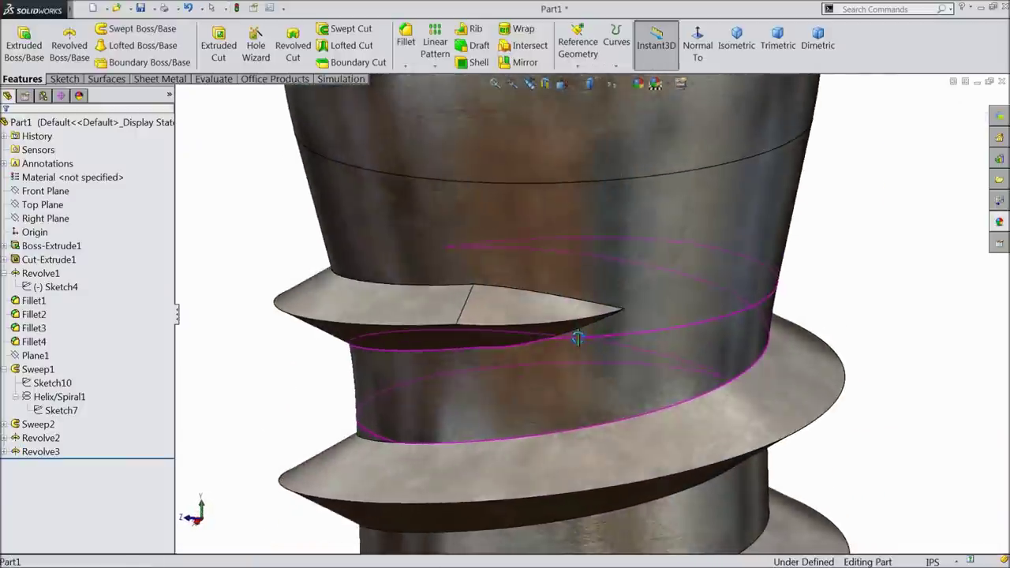
pyautogui.scroll(3, 573, 342)
pyautogui.scroll(3, 573, 350)
pyautogui.scroll(2, 588, 381)
pyautogui.scroll(2, 588, 381)
pyautogui.moveTo(588, 382)
pyautogui.mouseDown(button='middle')
pyautogui.moveTo(460, 220)
pyautogui.moveTo(541, 325)
pyautogui.mouseUp(button='middle')
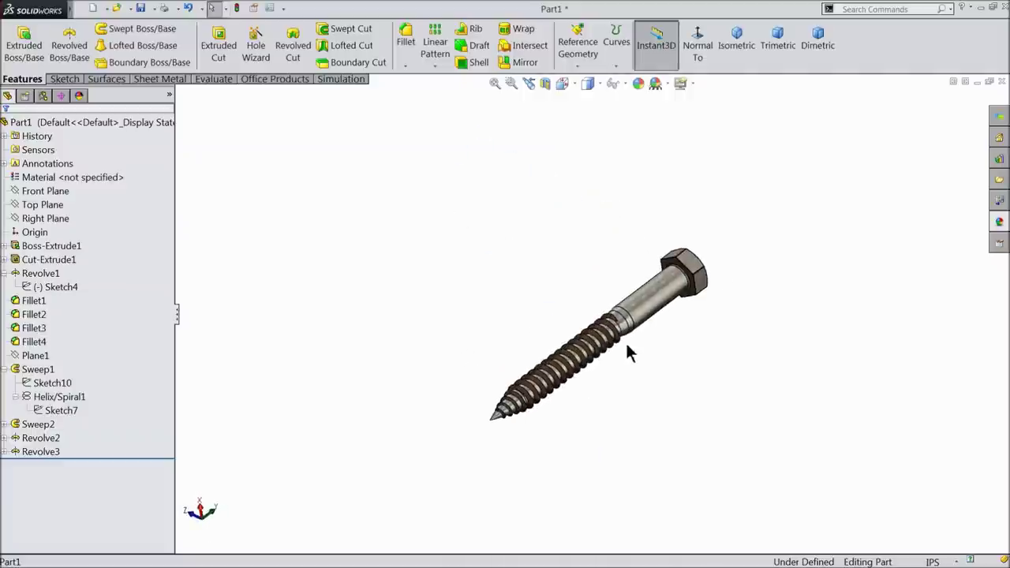
pyautogui.scroll(-3, 629, 353)
pyautogui.moveTo(599, 354)
pyautogui.mouseDown(button='middle')
pyautogui.moveTo(528, 297)
pyautogui.moveTo(556, 261)
pyautogui.mouseUp(button='middle')
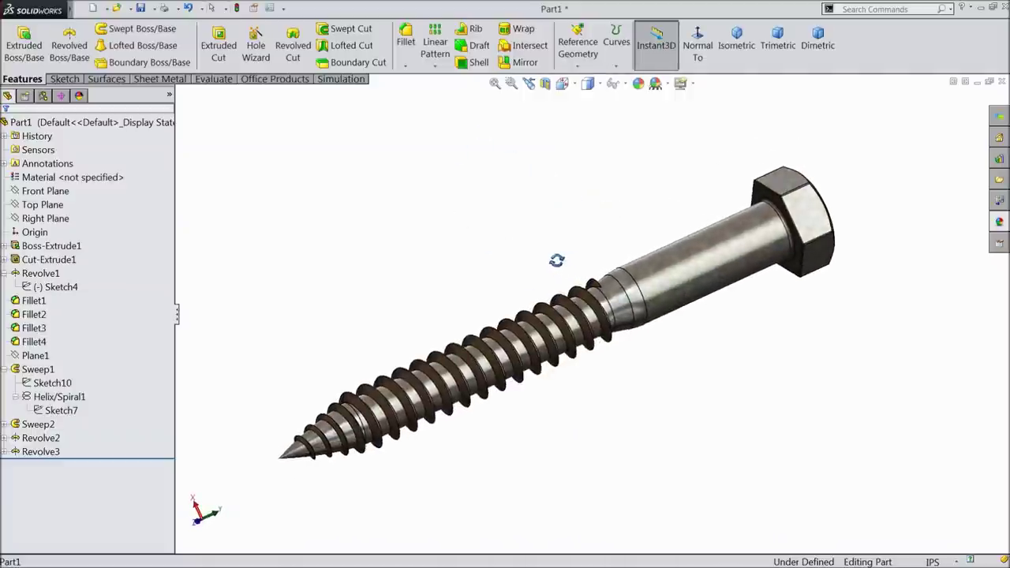
pyautogui.scroll(-2, 566, 293)
pyautogui.moveTo(590, 309)
pyautogui.mouseDown(button='middle')
pyautogui.moveTo(453, 365)
pyautogui.moveTo(460, 386)
pyautogui.moveTo(576, 306)
pyautogui.moveTo(617, 183)
pyautogui.moveTo(700, 206)
pyautogui.moveTo(736, 200)
pyautogui.moveTo(701, 153)
pyautogui.moveTo(674, 237)
pyautogui.moveTo(573, 242)
pyautogui.moveTo(597, 314)
pyautogui.moveTo(584, 363)
pyautogui.mouseUp(button='middle')
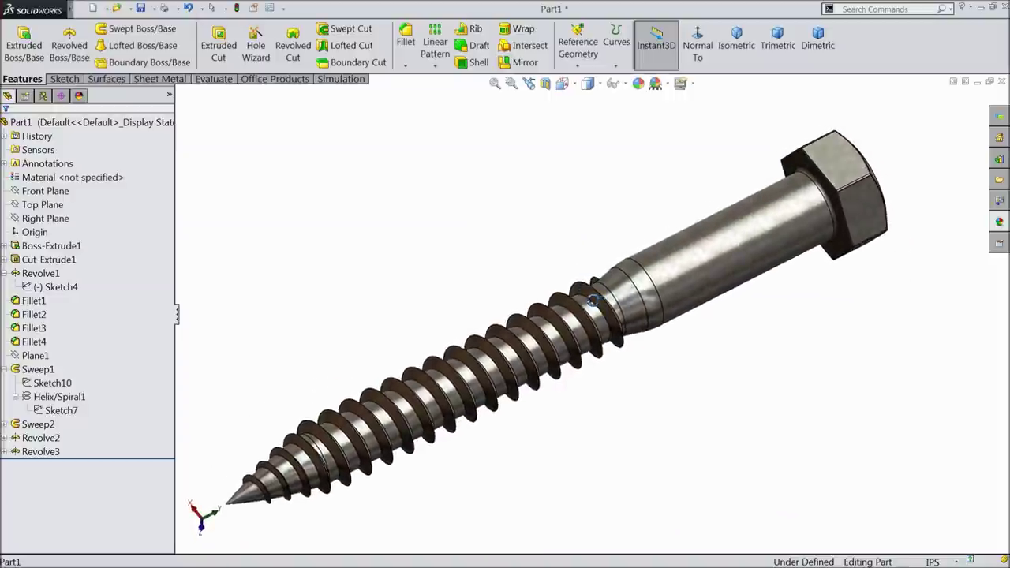
pyautogui.scroll(-2, 576, 383)
pyautogui.scroll(-2, 562, 389)
pyautogui.scroll(1, 544, 355)
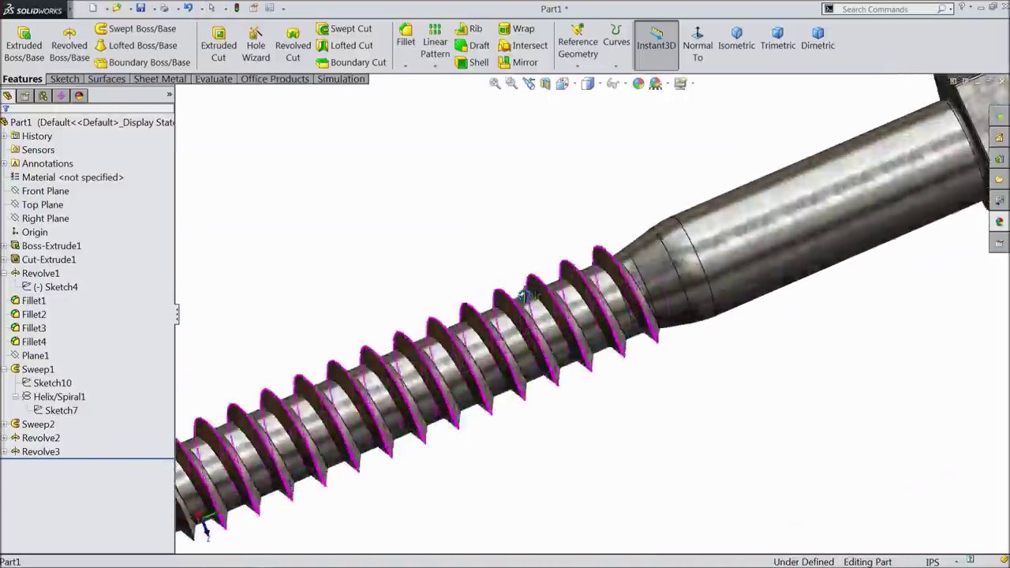
pyautogui.scroll(1, 537, 339)
pyautogui.scroll(1, 527, 333)
pyautogui.scroll(3, 527, 334)
pyautogui.scroll(-1, 529, 383)
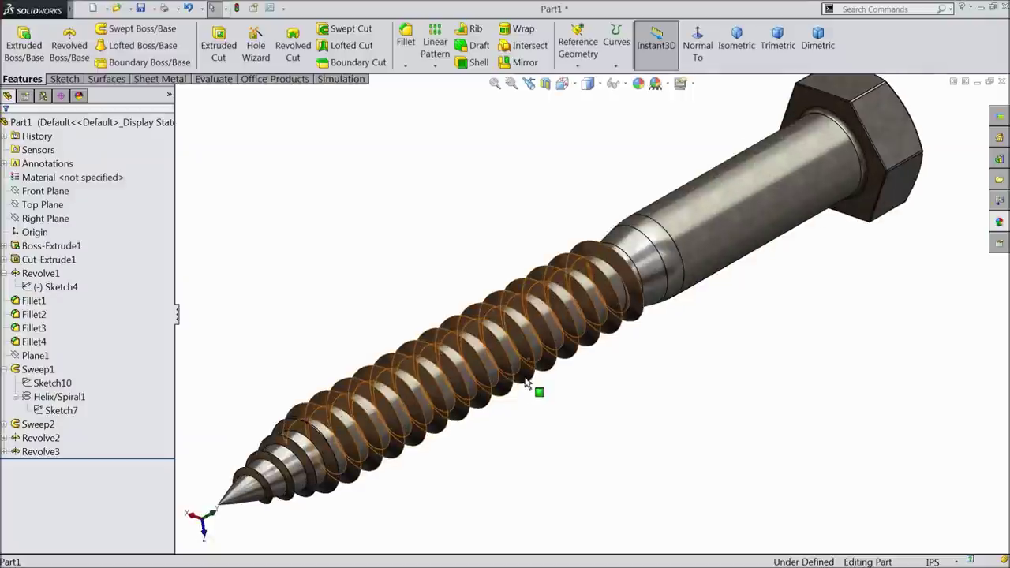
pyautogui.moveTo(646, 309); pyautogui.dragTo(615, 305, button='middle')
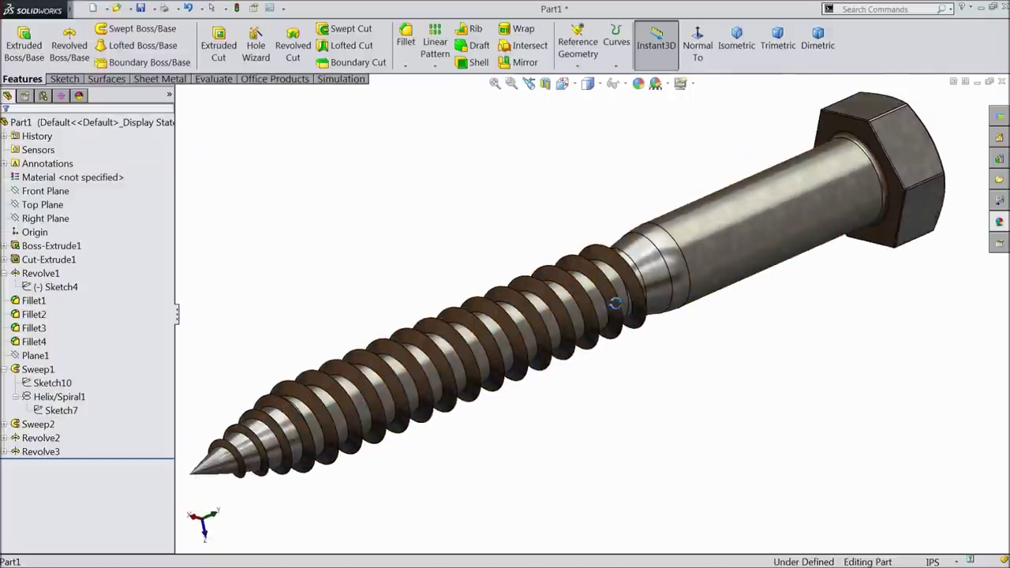
pyautogui.click(997, 225)
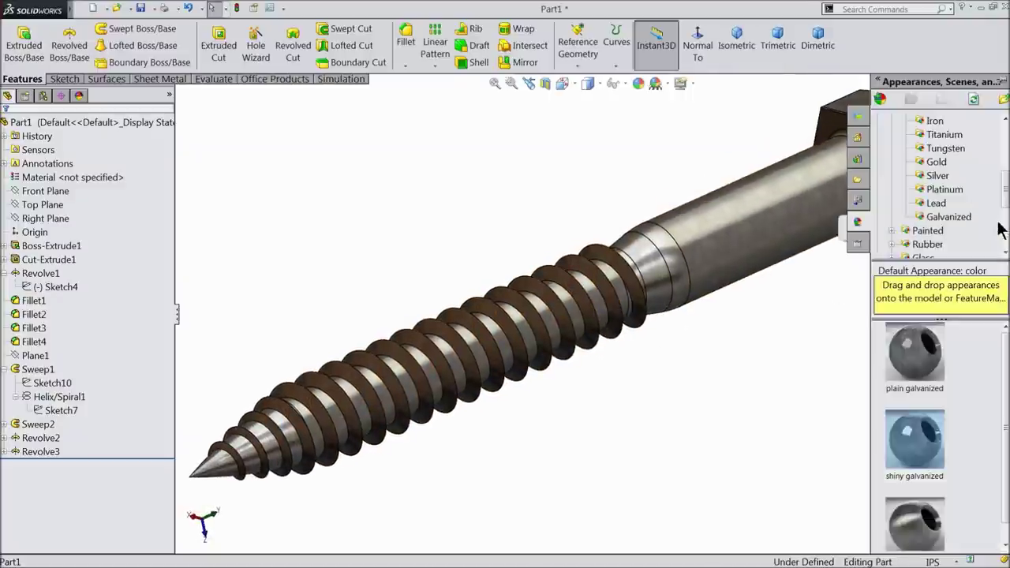
# Browse the Steel appearances, then return to the bolt showing its hex head
pyautogui.scroll(4, 938, 196)
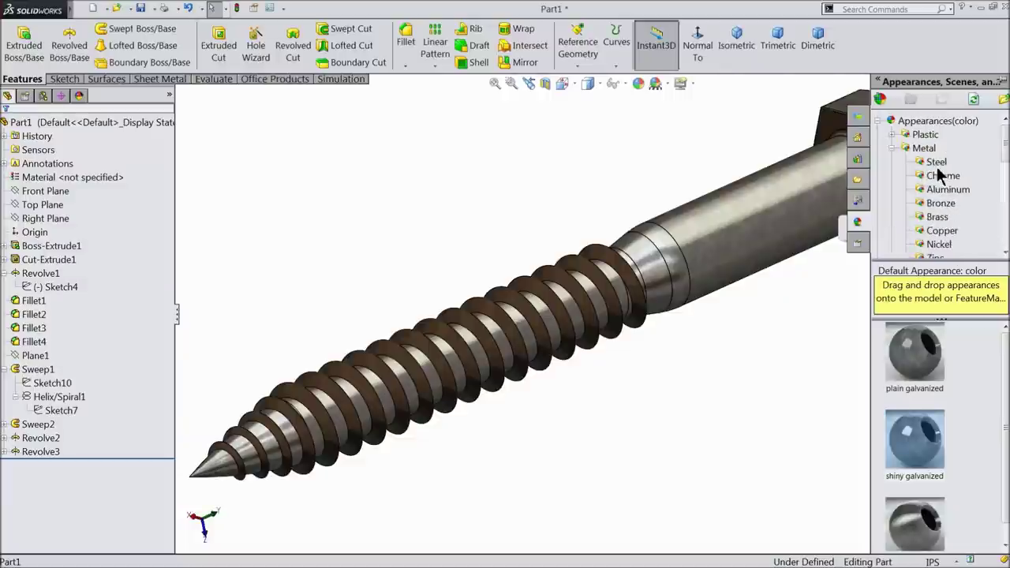
pyautogui.click(937, 163)
pyautogui.click(915, 351)
pyautogui.moveTo(790, 338)
pyautogui.mouseDown(button='middle')
pyautogui.moveTo(716, 322)
pyautogui.moveTo(687, 281)
pyautogui.moveTo(721, 334)
pyautogui.moveTo(772, 300)
pyautogui.mouseUp(button='middle')
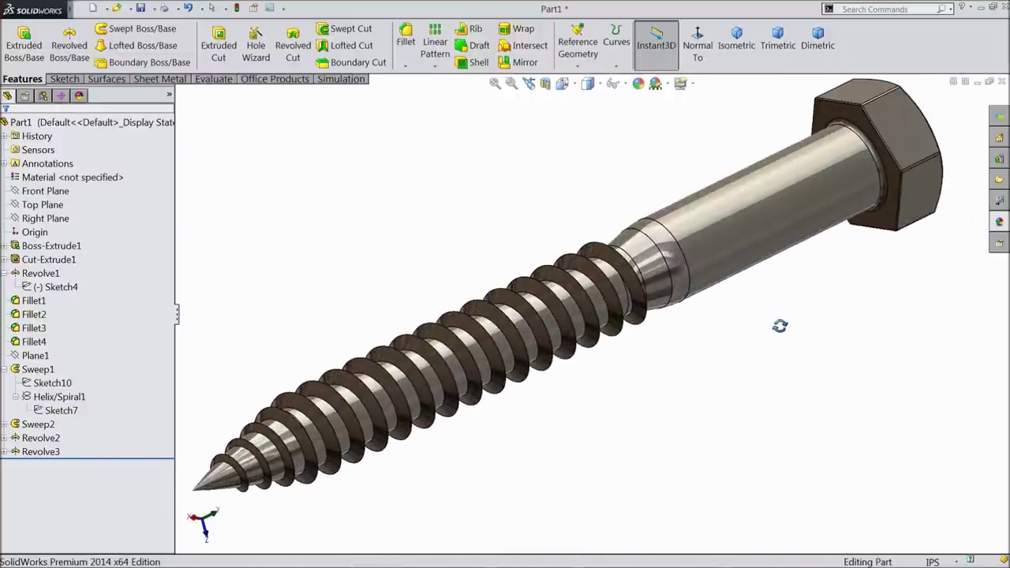